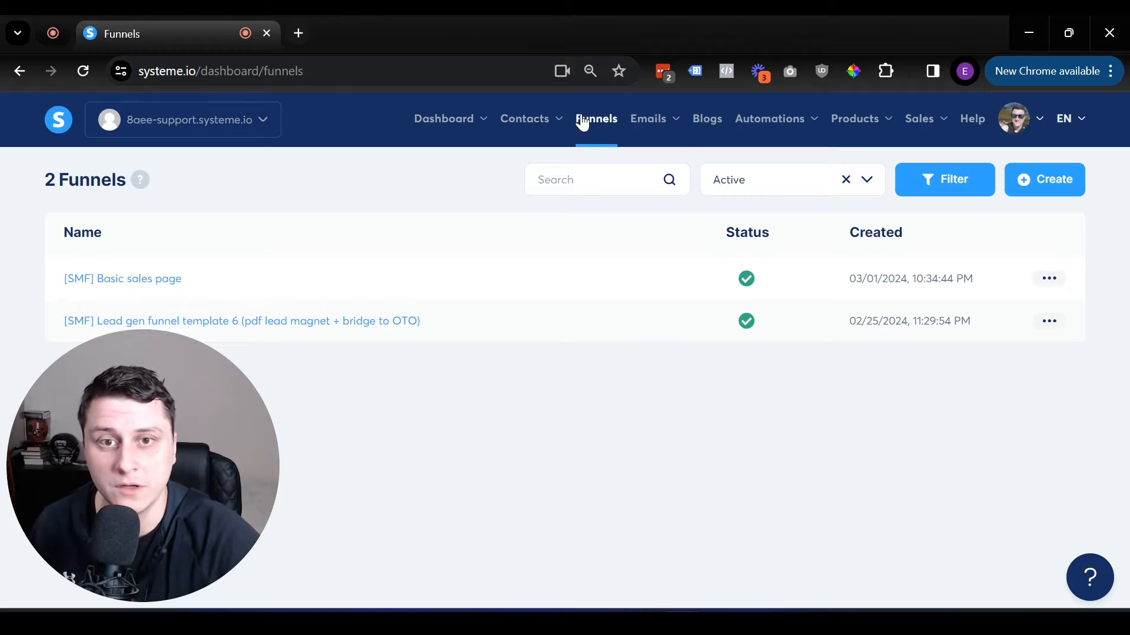
Create a funnel named "Link in bio" on the 8aee-support.systeme.io domain with the Custom goal.
{"action": "left_click", "coordinate": [1047, 185]}
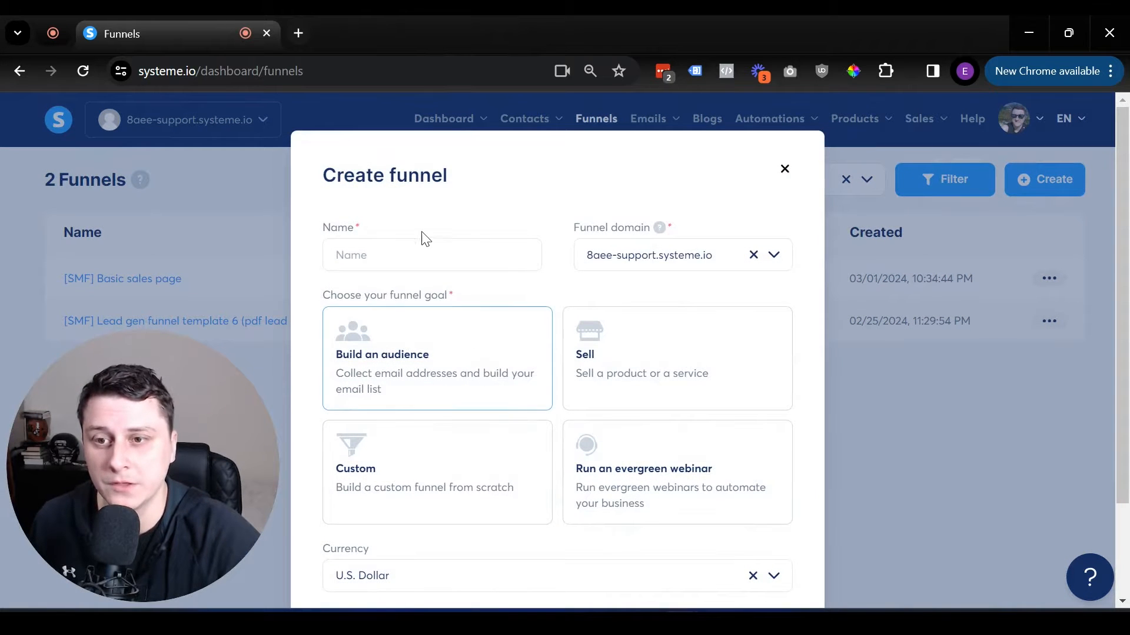
{"action": "left_click", "coordinate": [423, 253]}
{"action": "type", "text": "8"}
{"action": "type", "text": "Link in bio"}
{"action": "left_click", "coordinate": [651, 254]}
{"action": "left_click", "coordinate": [643, 290]}
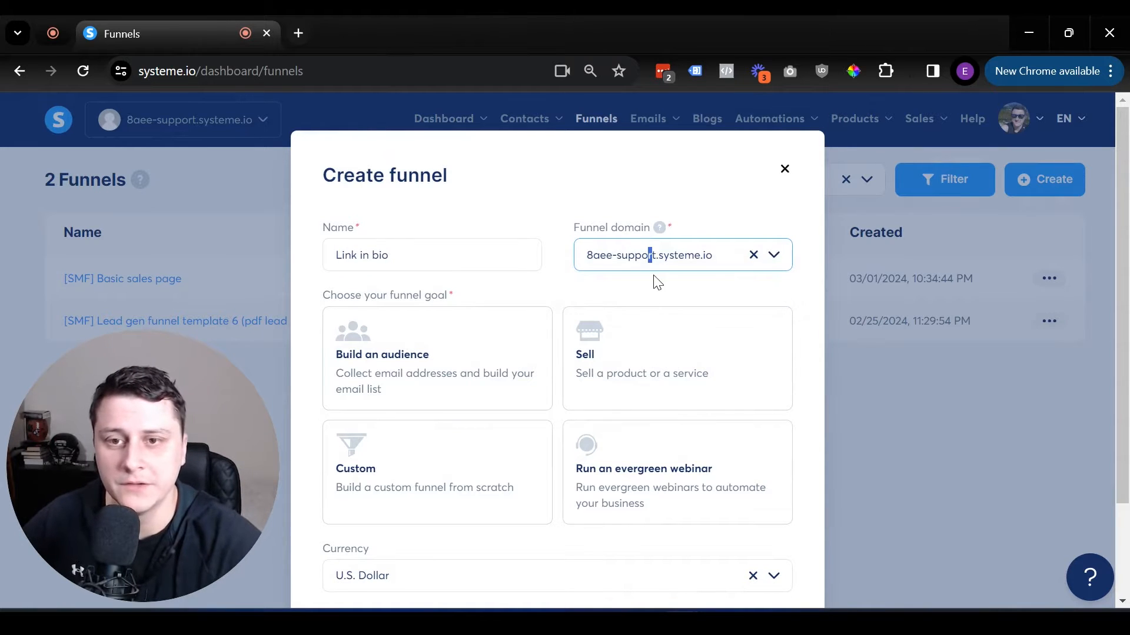
{"action": "scroll", "coordinate": [530, 329], "scroll_direction": "down", "scroll_amount": 2}
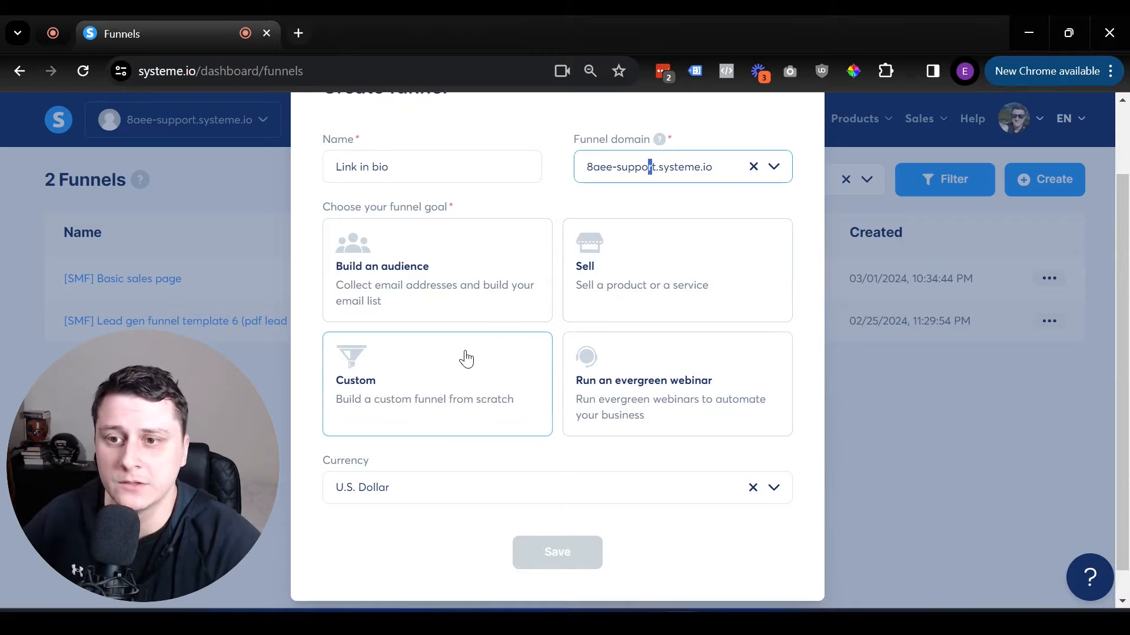
{"action": "left_click", "coordinate": [390, 392]}
{"action": "left_click", "coordinate": [560, 553]}
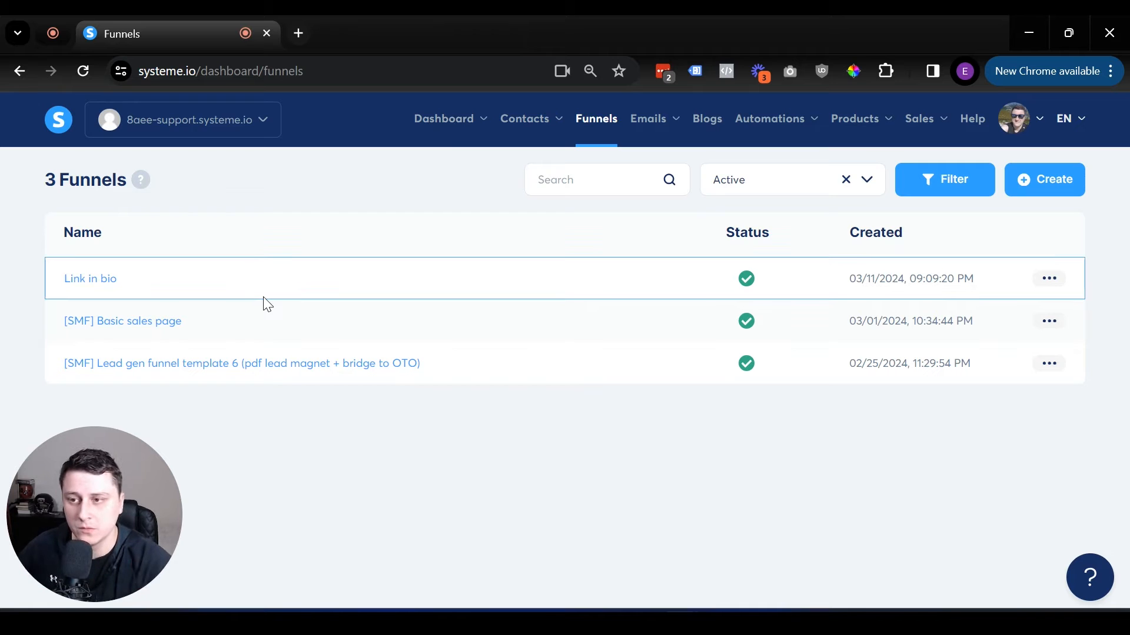
Open the "Link in bio" funnel and add a step named "Link in bio" with the type Link in bio.
{"action": "left_click", "coordinate": [101, 279]}
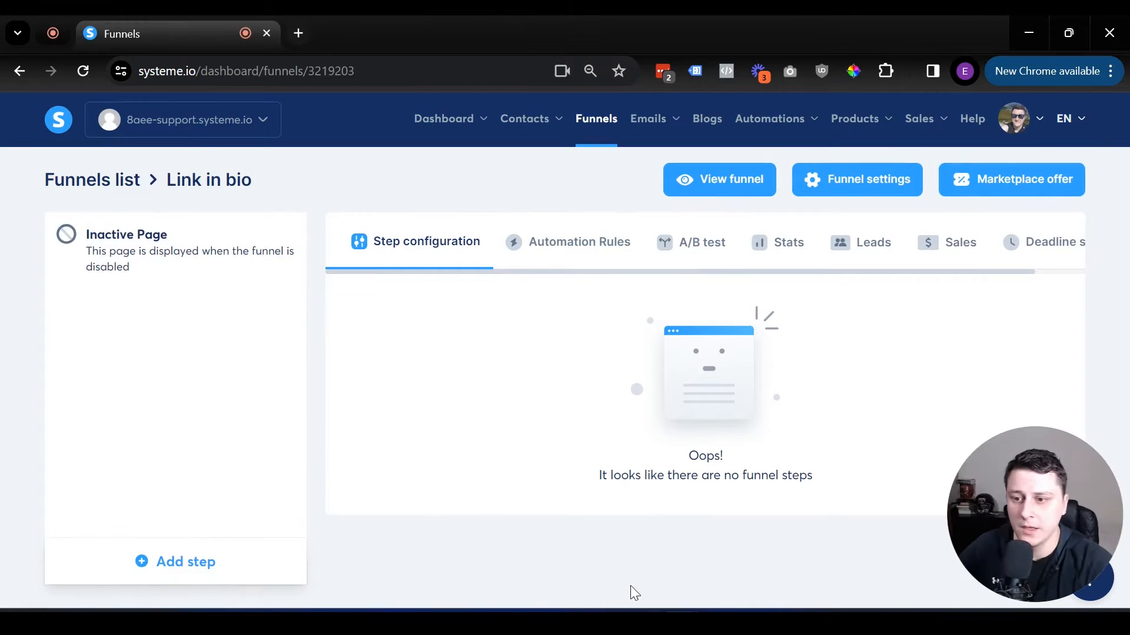
{"action": "left_click", "coordinate": [193, 568]}
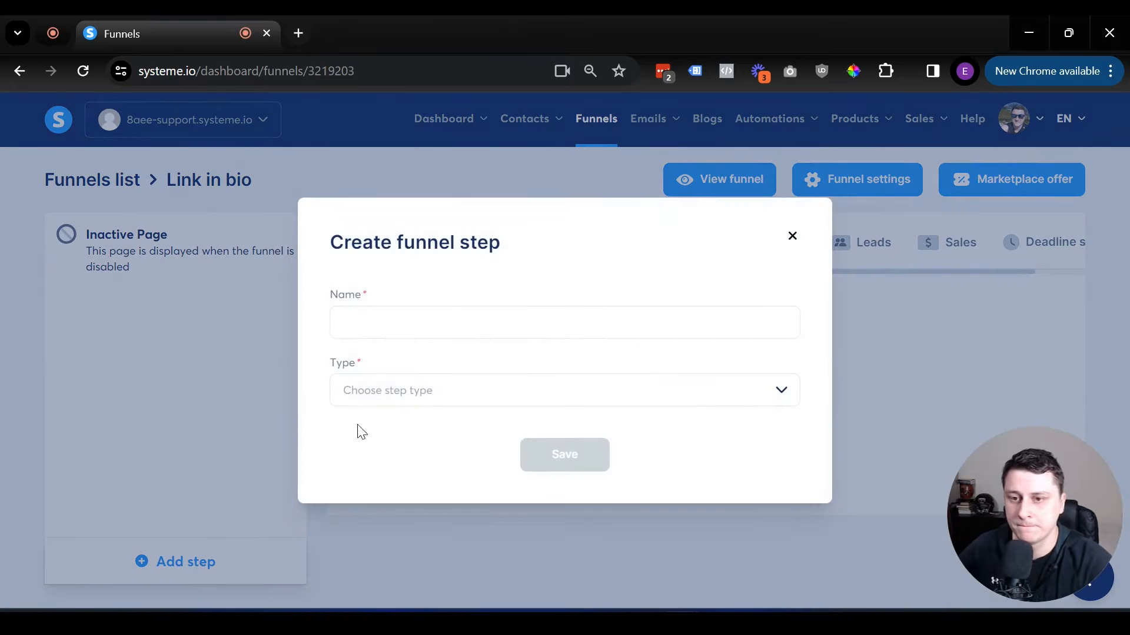
{"action": "left_click", "coordinate": [428, 327]}
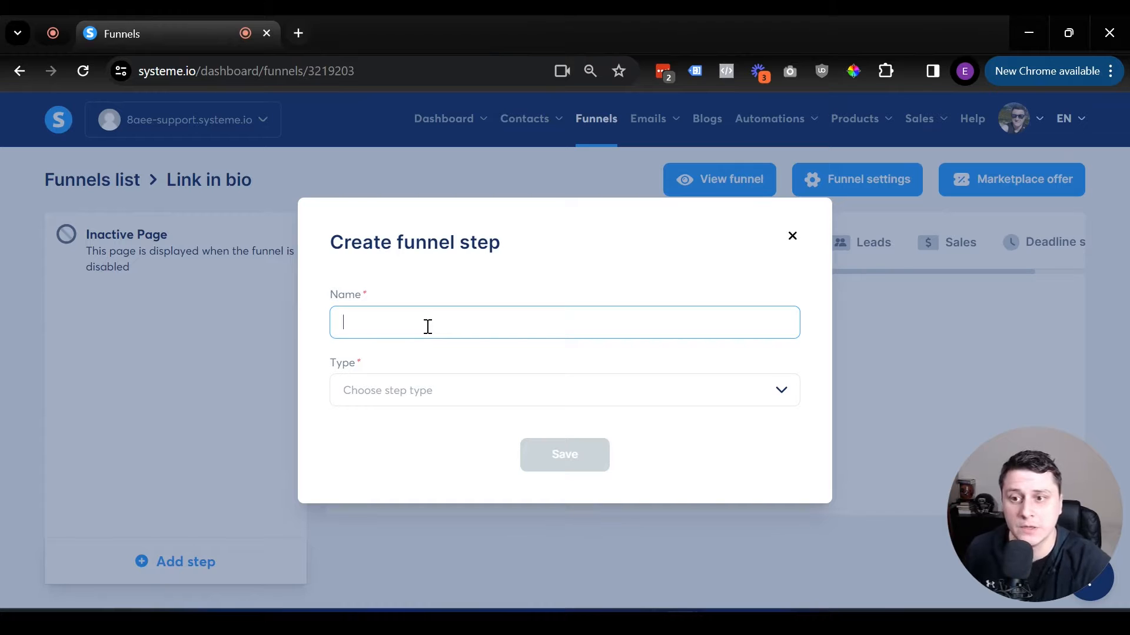
{"action": "type", "text": "Link in bio"}
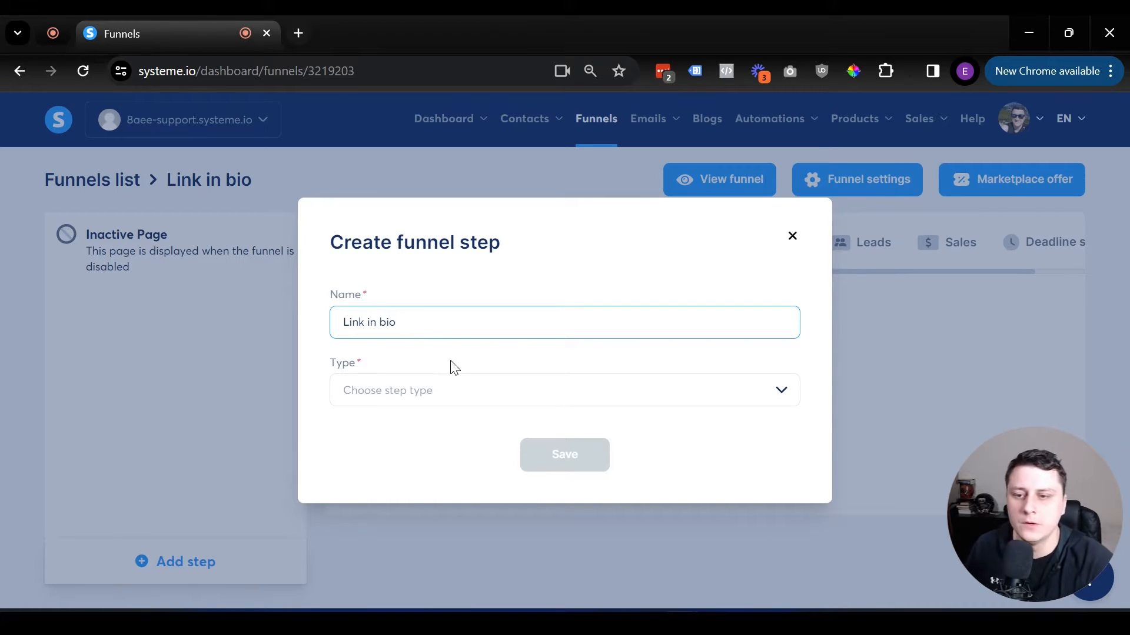
{"action": "left_click", "coordinate": [462, 388]}
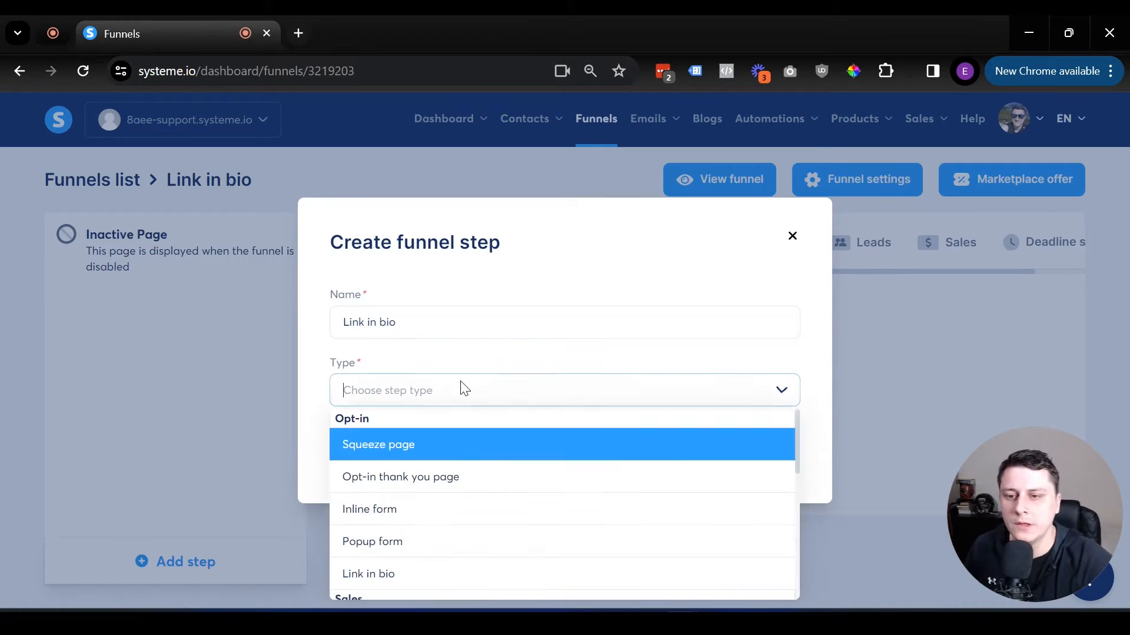
{"action": "left_click", "coordinate": [488, 574]}
{"action": "left_click", "coordinate": [555, 461]}
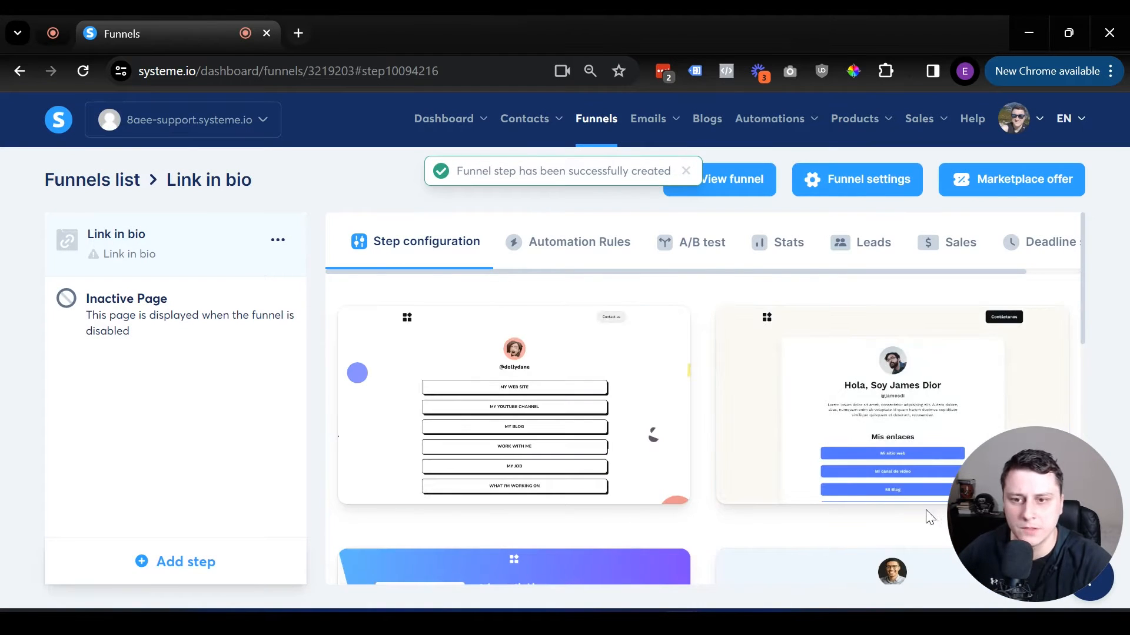
Apply the first template, with the round avatar and black-outlined link buttons, and open its page for editing.
{"action": "mouse_move", "coordinate": [585, 396]}
{"action": "left_click", "coordinate": [453, 406]}
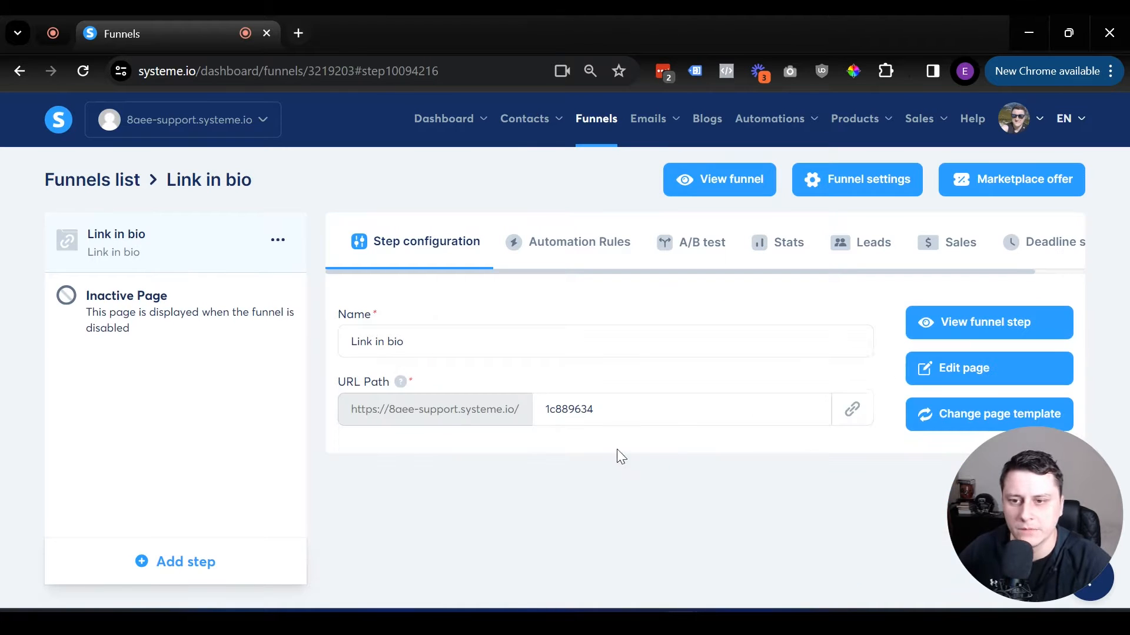
{"action": "left_click", "coordinate": [962, 368]}
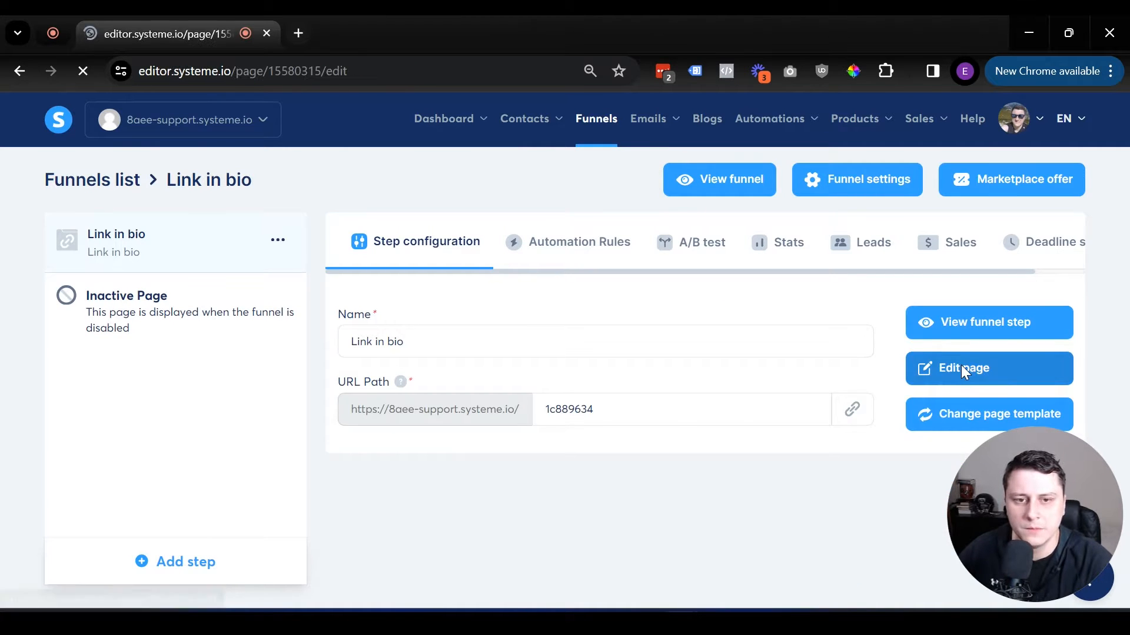
Examine the template page's header, profile, link buttons and social media icons.
{"action": "scroll", "coordinate": [557, 328], "scroll_direction": "down", "scroll_amount": 8}
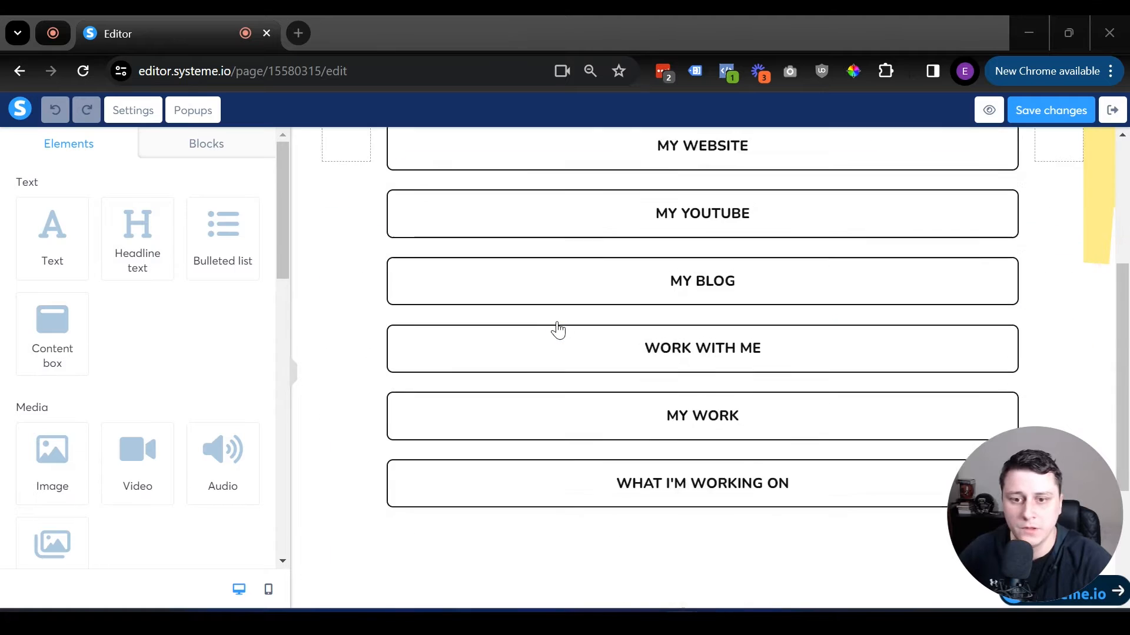
{"action": "scroll", "coordinate": [556, 332], "scroll_direction": "up", "scroll_amount": 2}
{"action": "scroll", "coordinate": [555, 333], "scroll_direction": "up", "scroll_amount": 5}
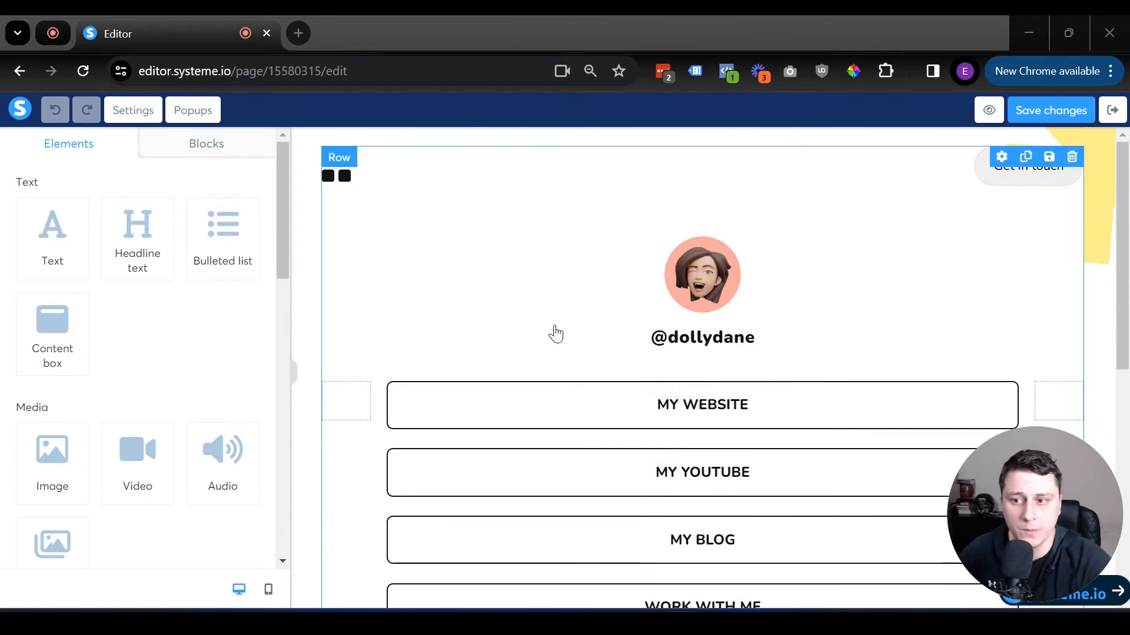
{"action": "scroll", "coordinate": [555, 334], "scroll_direction": "down", "scroll_amount": 6}
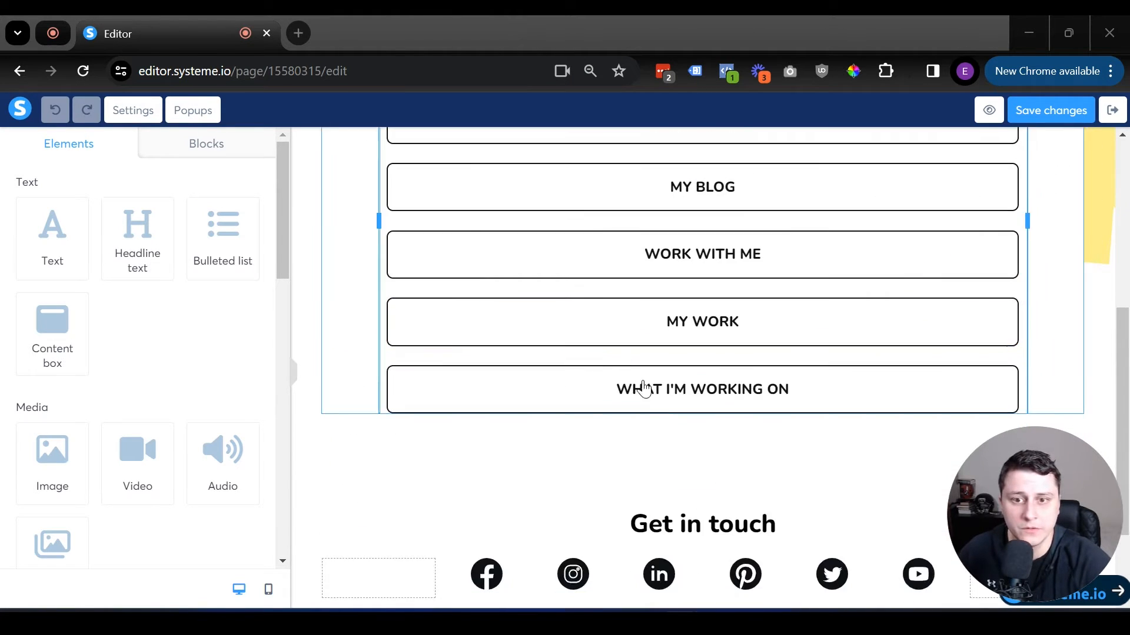
{"action": "scroll", "coordinate": [643, 386], "scroll_direction": "up", "scroll_amount": 6}
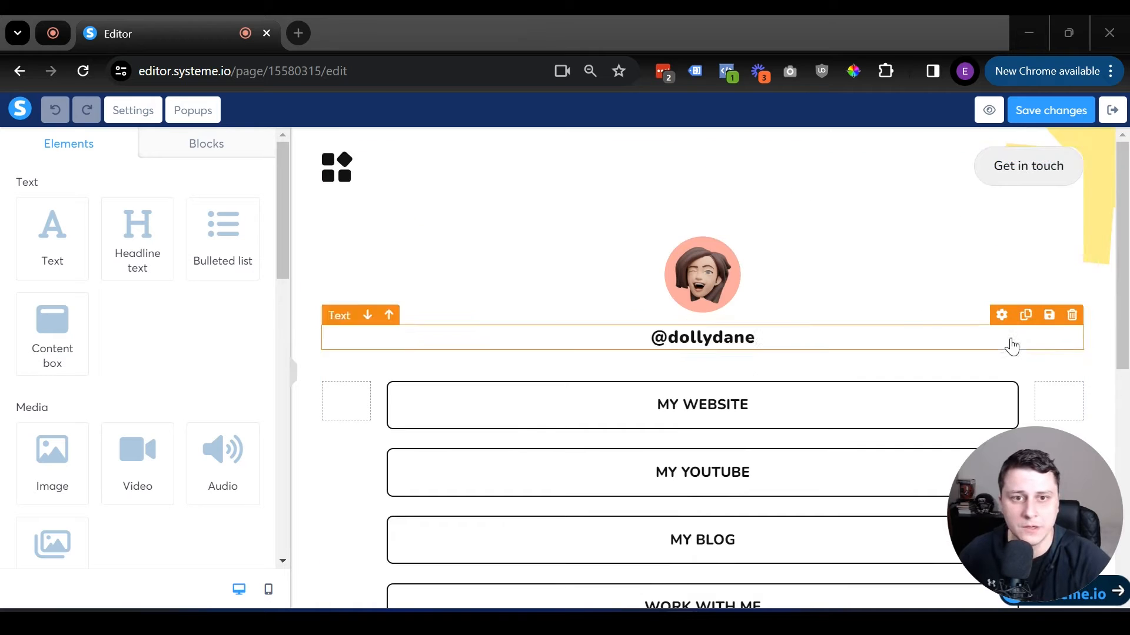
{"action": "scroll", "coordinate": [771, 453], "scroll_direction": "down", "scroll_amount": 5}
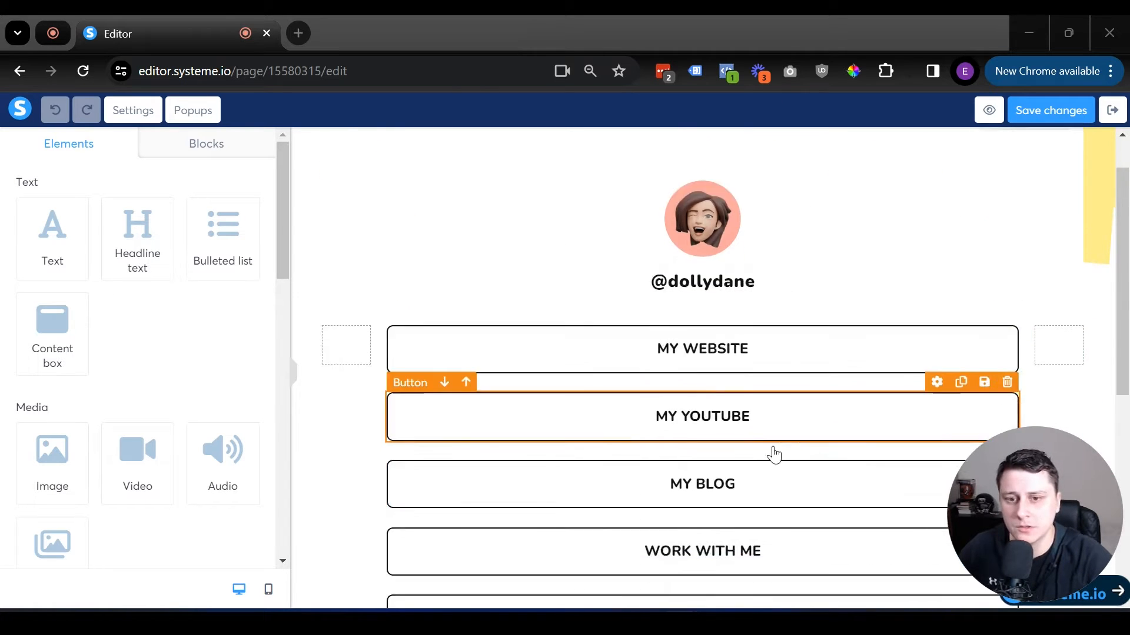
{"action": "scroll", "coordinate": [697, 453], "scroll_direction": "up", "scroll_amount": 5}
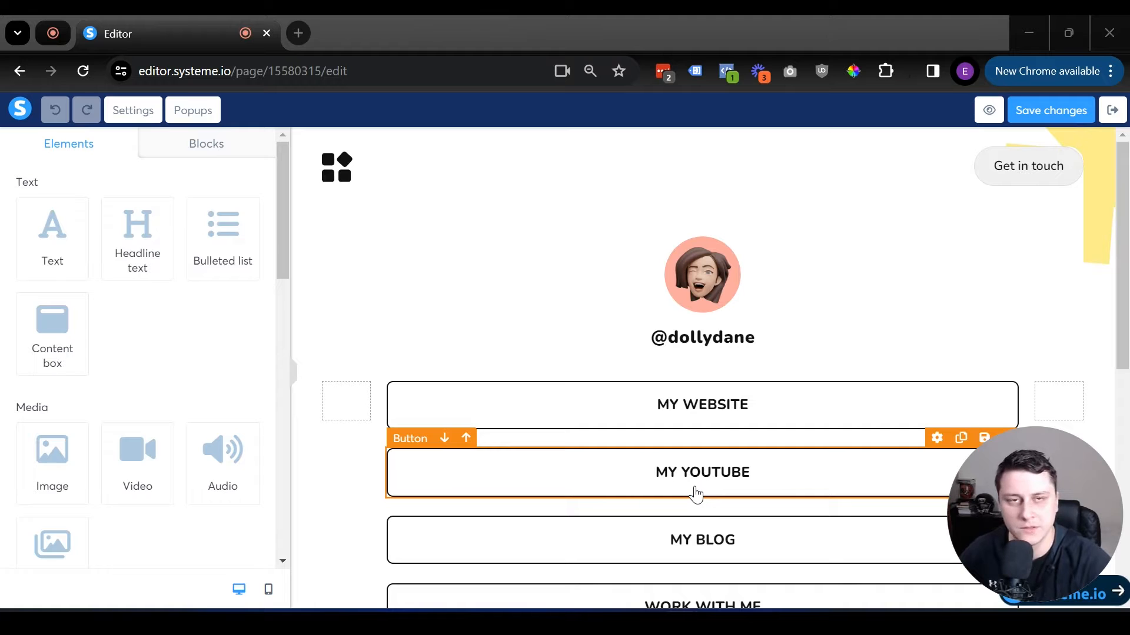
{"action": "scroll", "coordinate": [696, 494], "scroll_direction": "down", "scroll_amount": 7}
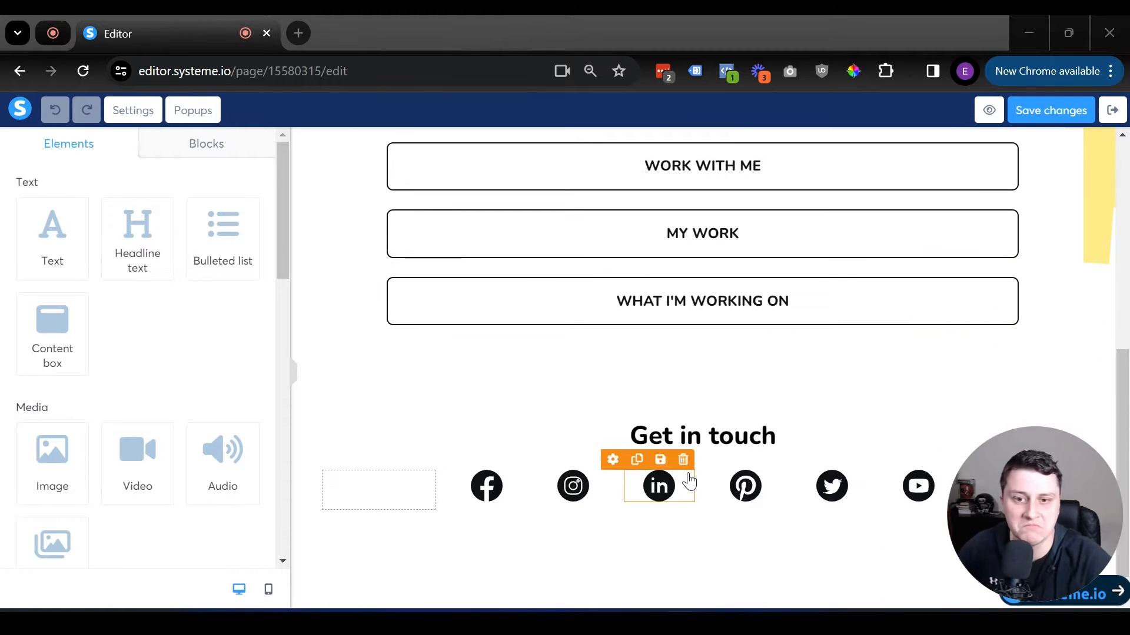
{"action": "scroll", "coordinate": [742, 507], "scroll_direction": "up", "scroll_amount": 8}
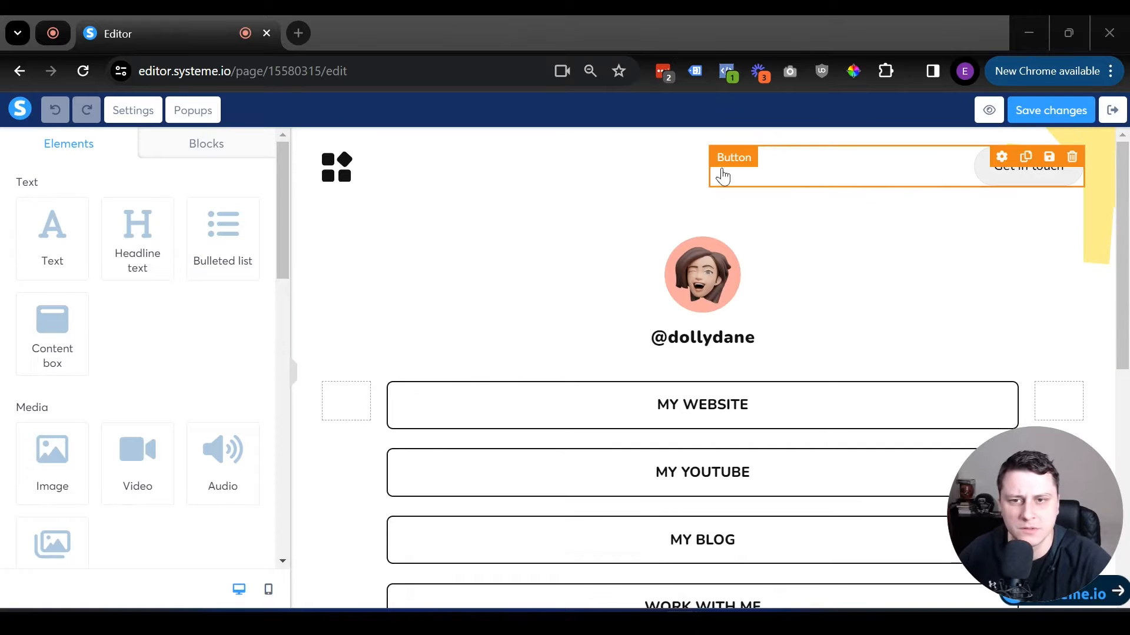
Delete the "Get in touch" button in the page header and the header row that contained it.
{"action": "left_click", "coordinate": [1072, 157]}
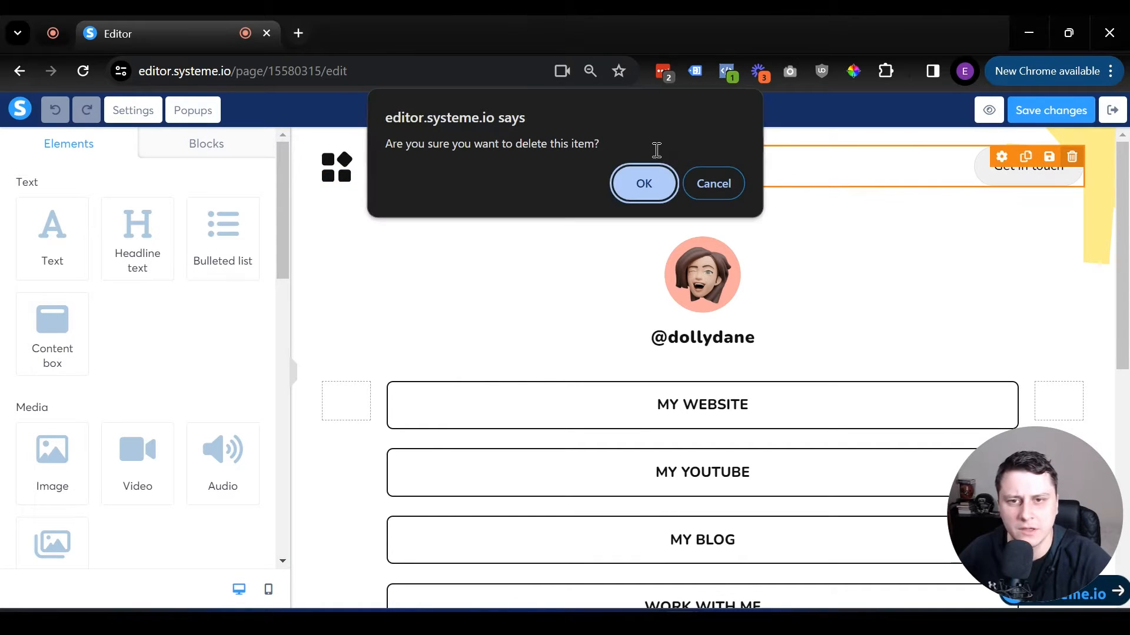
{"action": "left_click", "coordinate": [645, 182]}
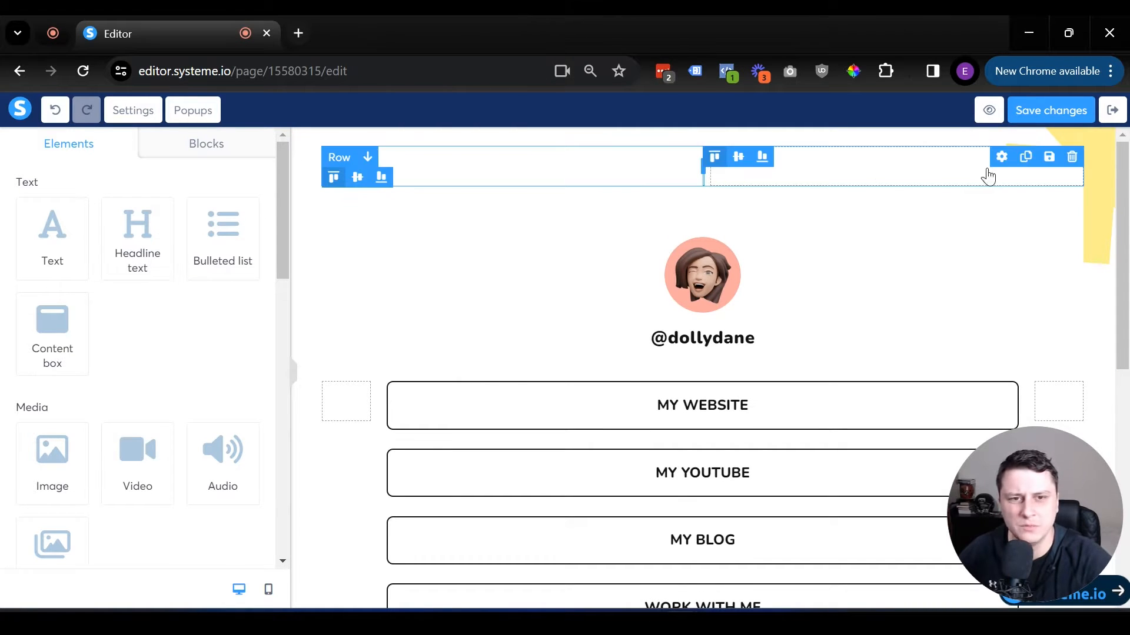
{"action": "left_click", "coordinate": [1072, 157]}
{"action": "left_click", "coordinate": [644, 184]}
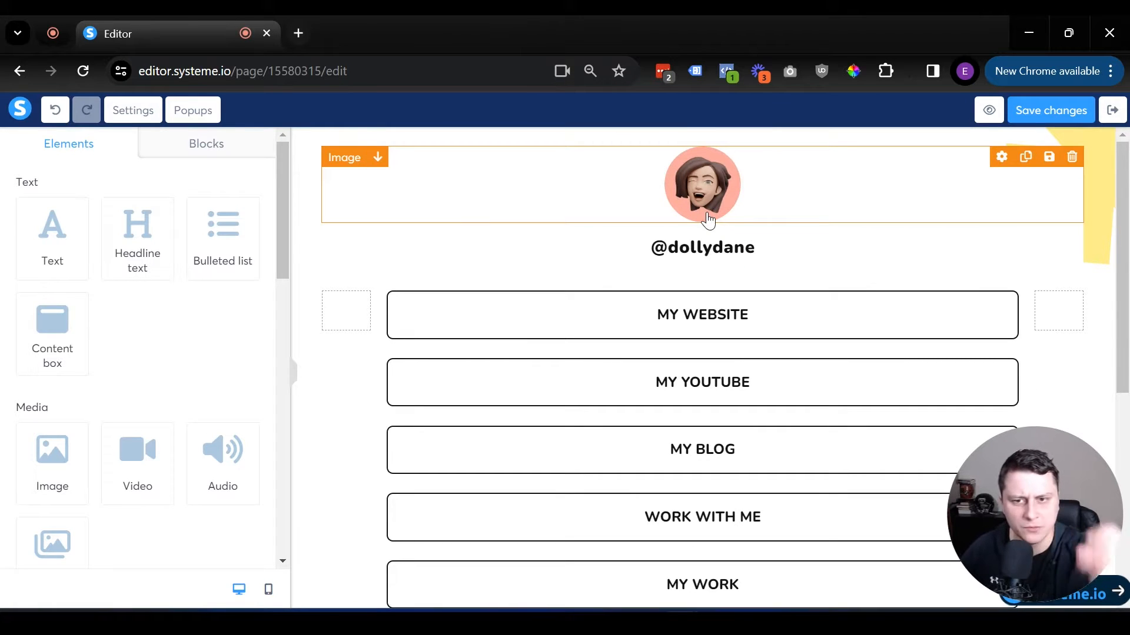
Set the MY WEBSITE button's hover effect to white text (FFFFFF) on a black background (000000).
{"action": "scroll", "coordinate": [776, 257], "scroll_direction": "down", "scroll_amount": 1}
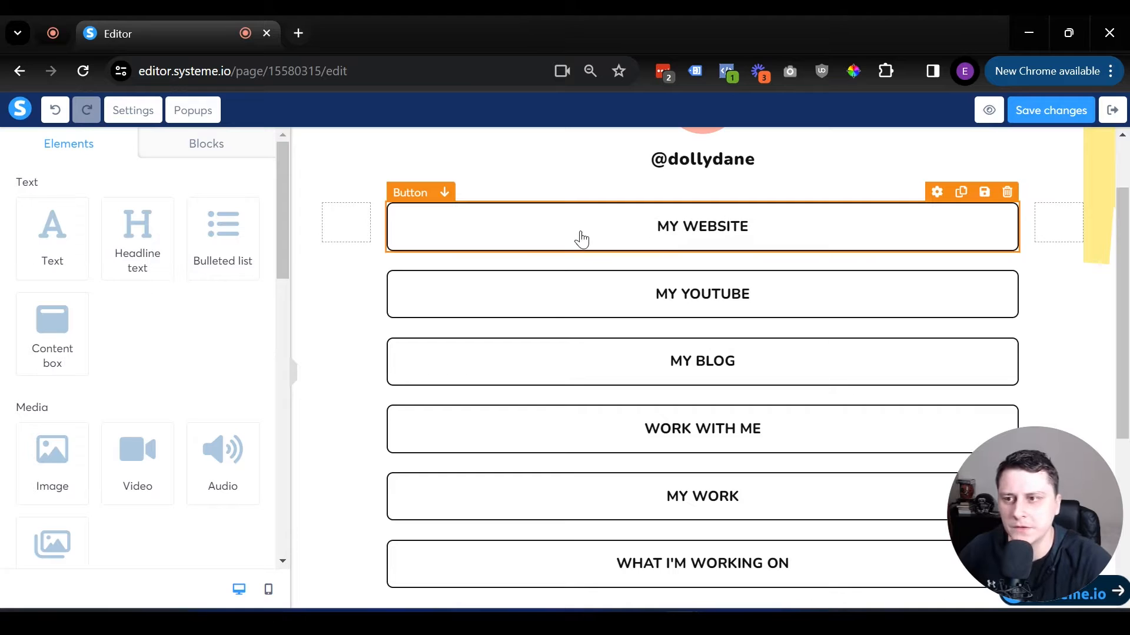
{"action": "left_click", "coordinate": [657, 233]}
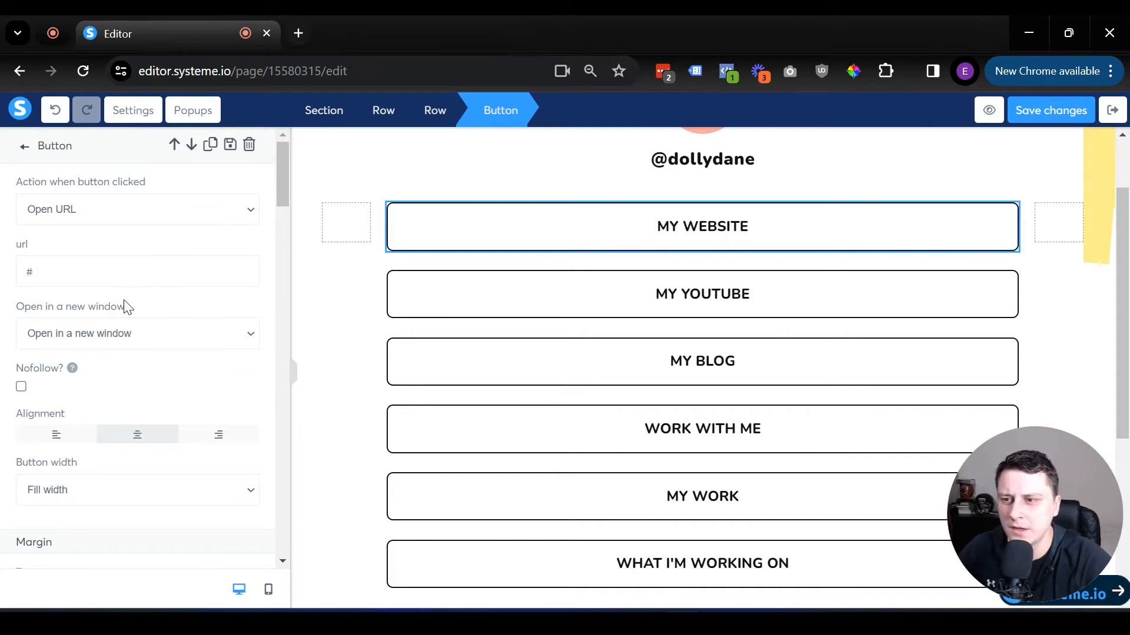
{"action": "scroll", "coordinate": [125, 305], "scroll_direction": "down", "scroll_amount": 1}
{"action": "scroll", "coordinate": [125, 304], "scroll_direction": "down", "scroll_amount": 8}
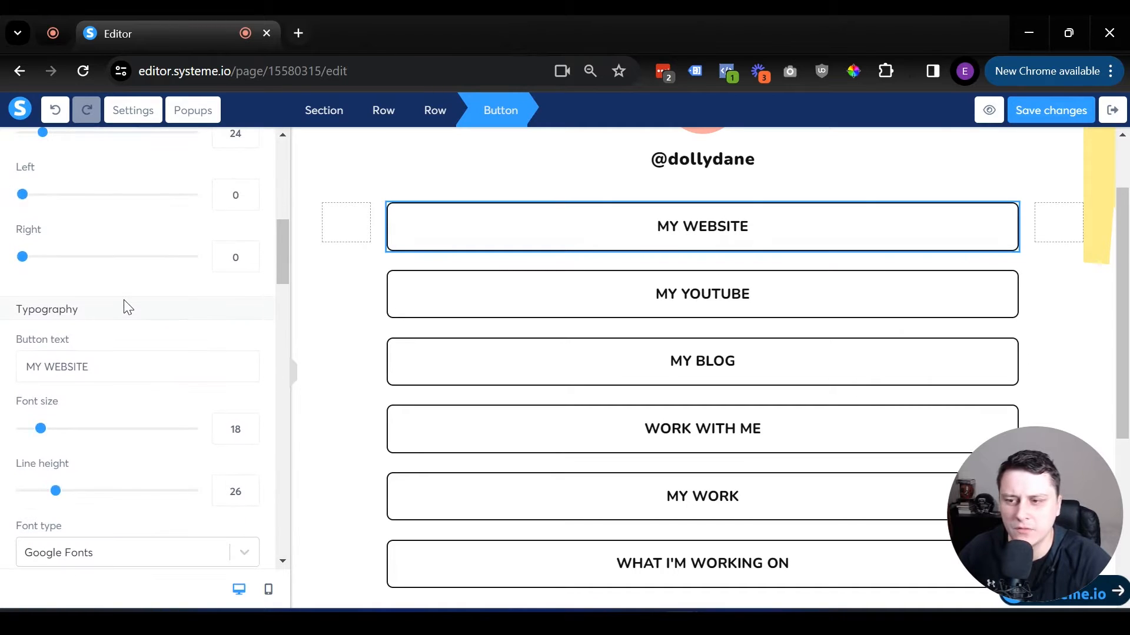
{"action": "scroll", "coordinate": [125, 304], "scroll_direction": "down", "scroll_amount": 17}
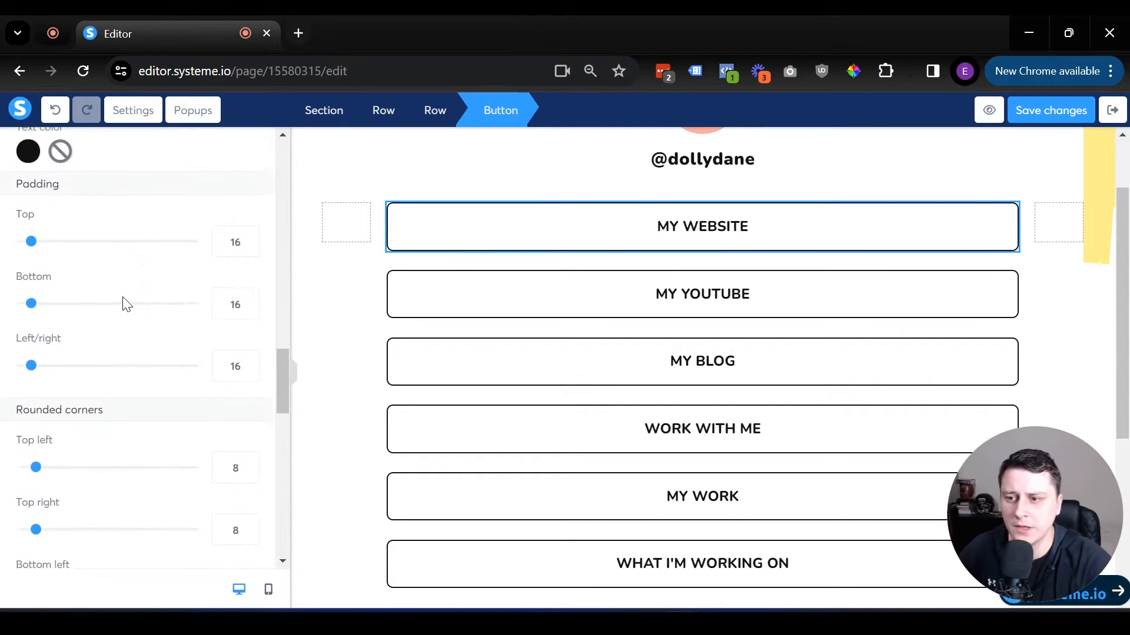
{"action": "scroll", "coordinate": [125, 304], "scroll_direction": "down", "scroll_amount": 7}
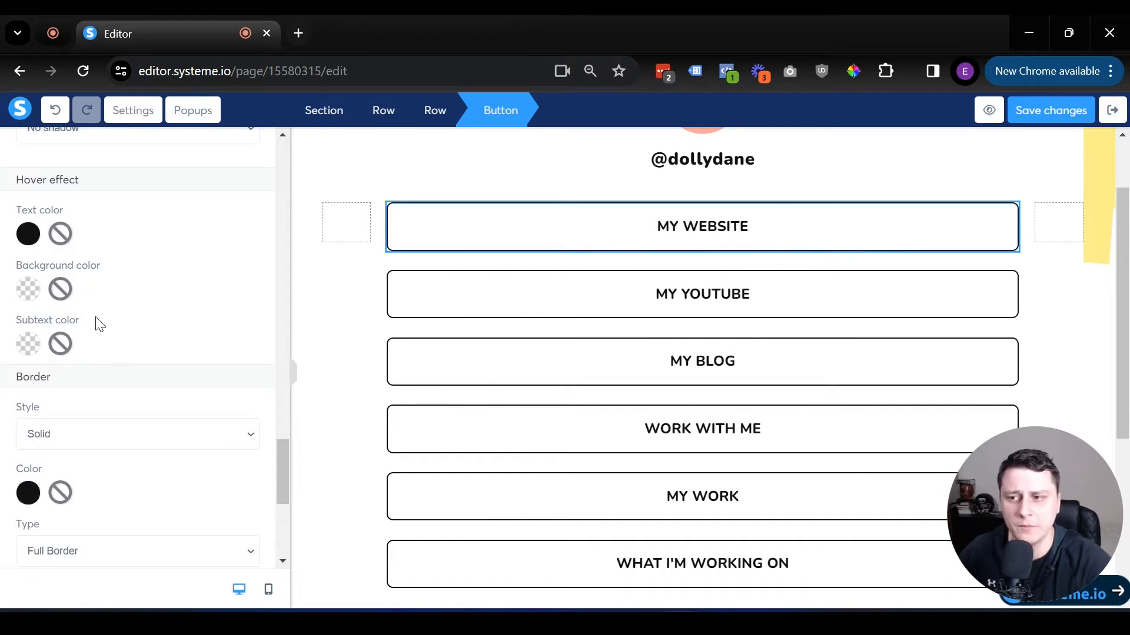
{"action": "left_click", "coordinate": [30, 234]}
{"action": "left_click", "coordinate": [214, 368]}
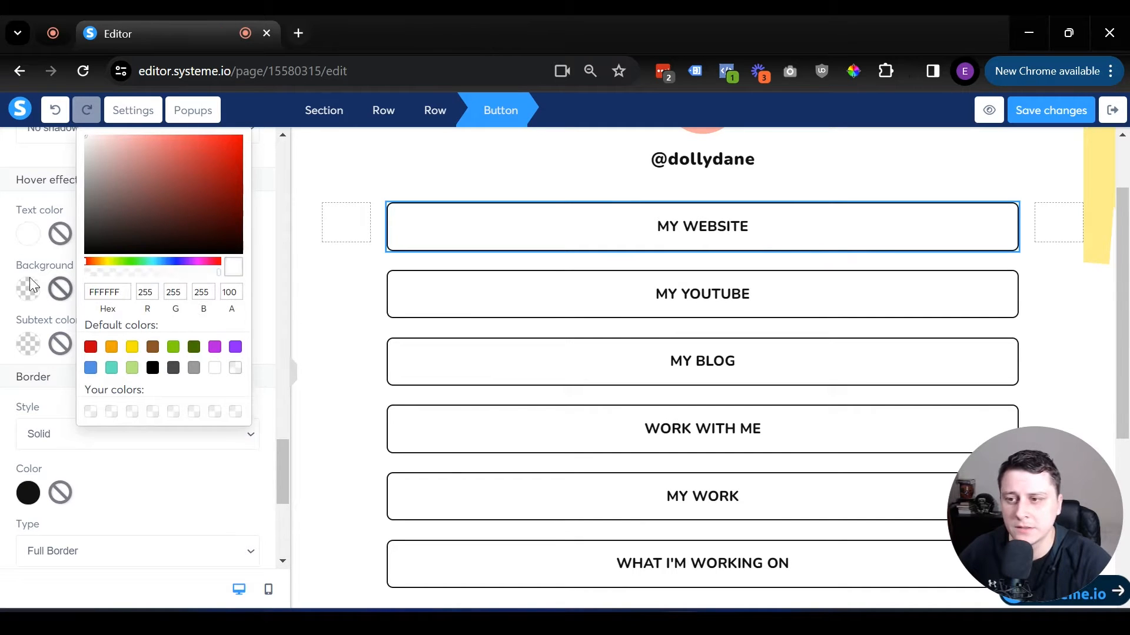
{"action": "left_click", "coordinate": [28, 288]}
{"action": "left_click", "coordinate": [153, 380]}
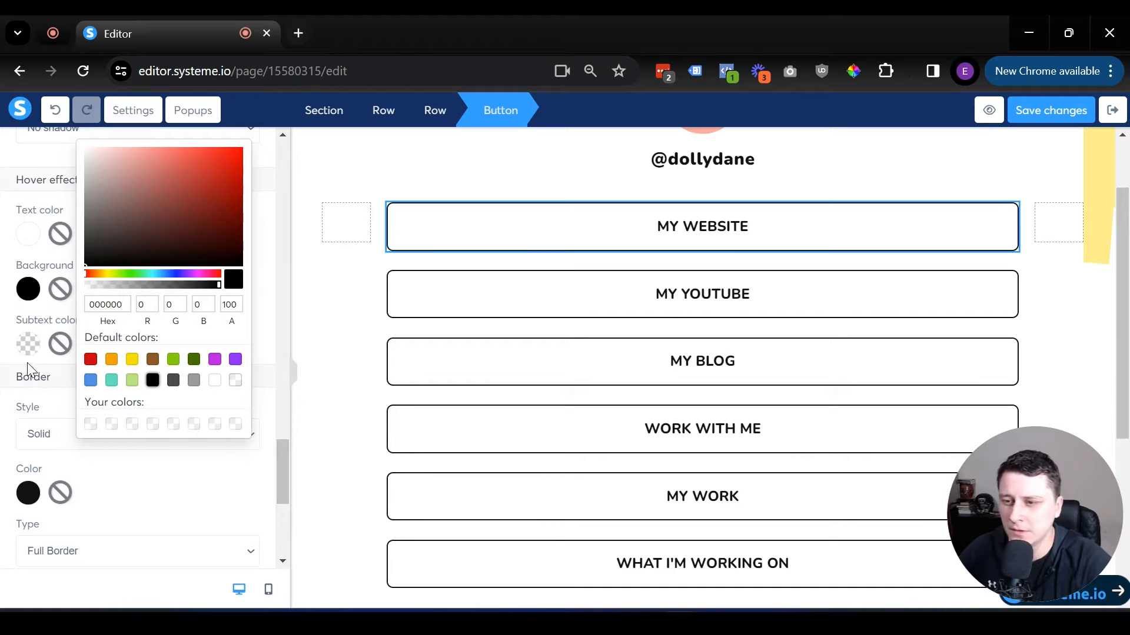
Check the MY WEBSITE button and preview the whole link in bio page, and return to the editor.
{"action": "left_click", "coordinate": [799, 220]}
{"action": "left_click", "coordinate": [799, 214]}
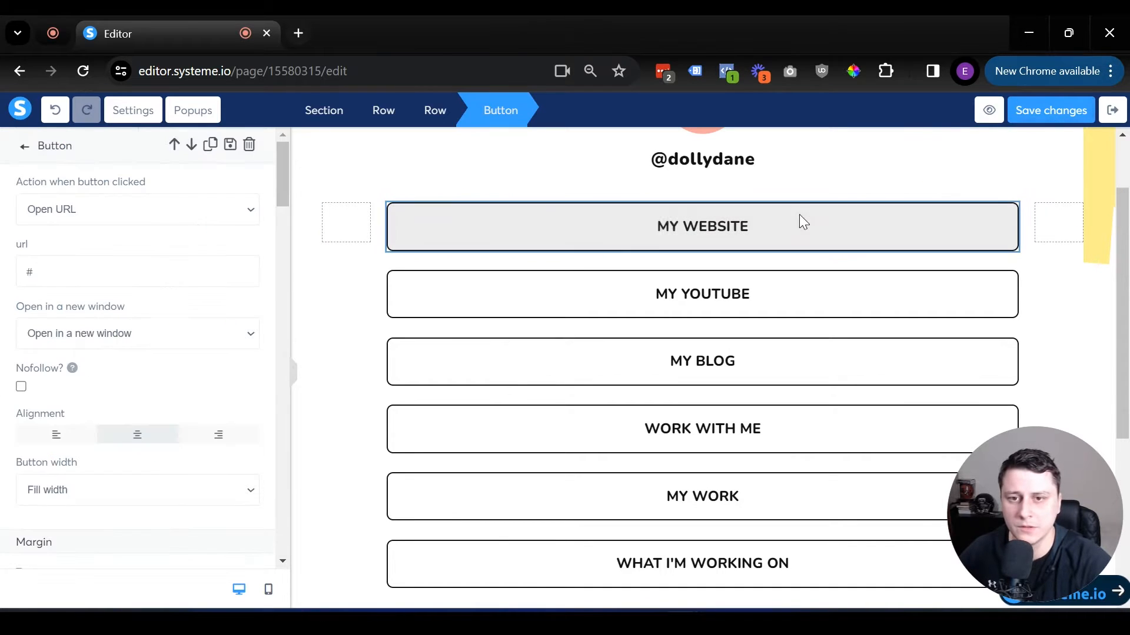
{"action": "left_click", "coordinate": [987, 111]}
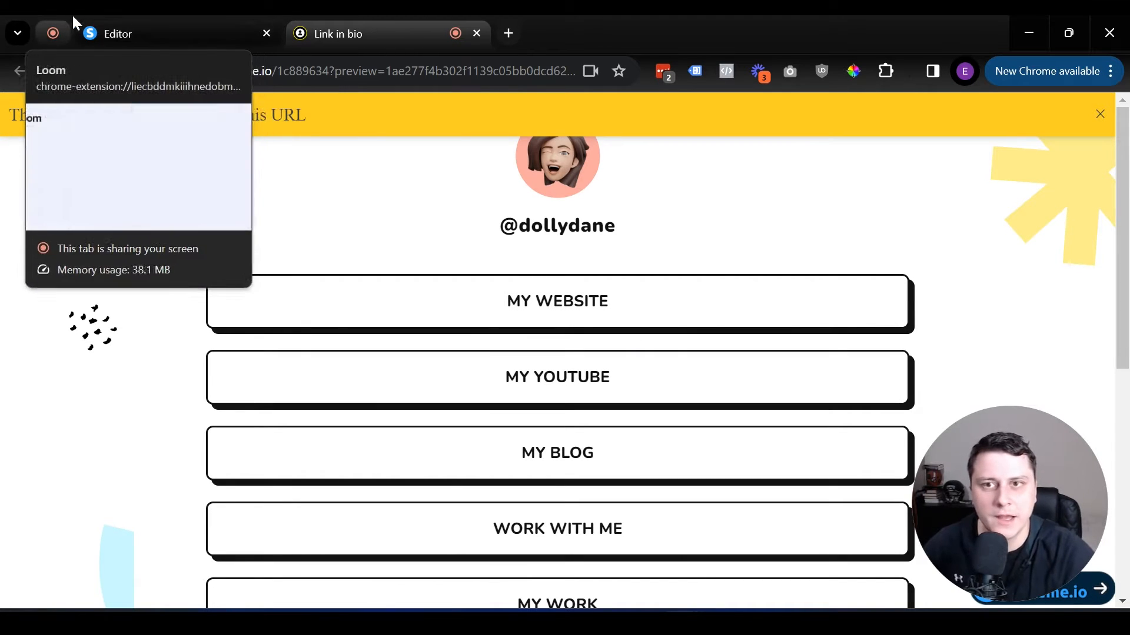
{"action": "left_click", "coordinate": [477, 33]}
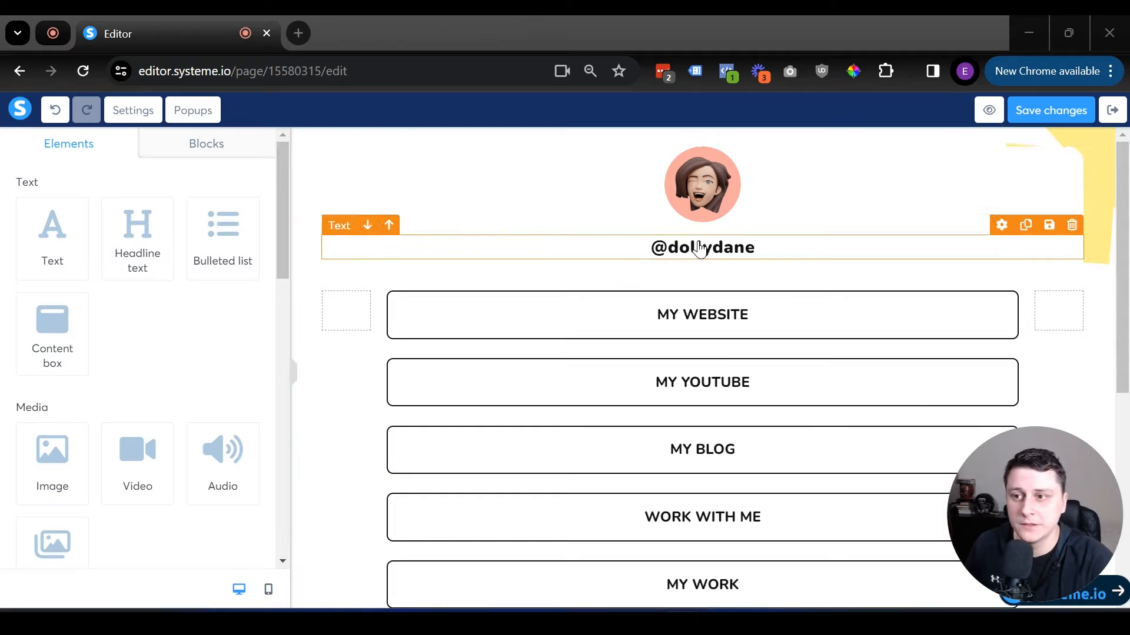
Add a headline text element directly above the MY WEBSITE button.
{"action": "left_click_drag", "start_coordinate": [121, 231], "coordinate": [769, 298]}
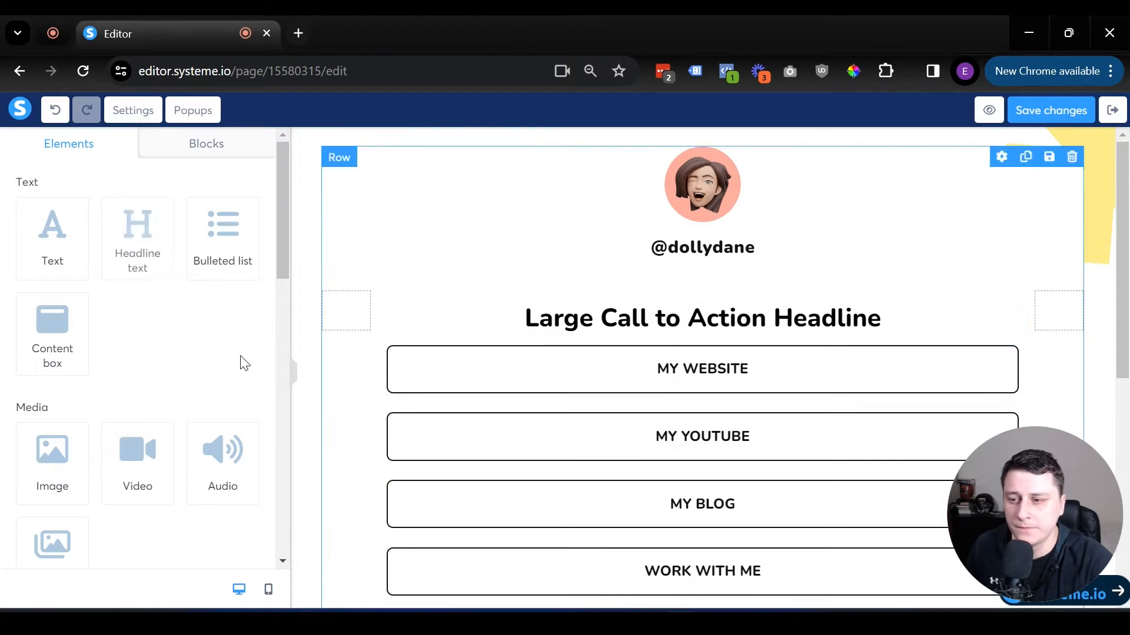
{"action": "scroll", "coordinate": [106, 400], "scroll_direction": "down", "scroll_amount": 9}
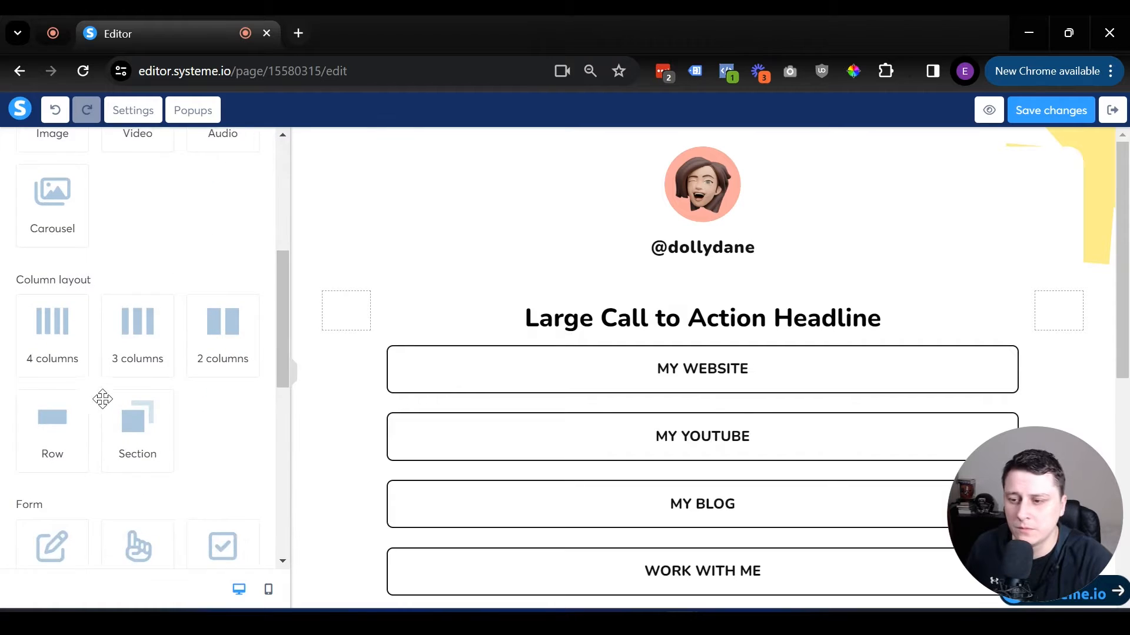
Add a form input between the headline and the MY WEBSITE button, and duplicate the MY WEBSITE button.
{"action": "left_click_drag", "start_coordinate": [52, 388], "coordinate": [682, 331]}
{"action": "left_click", "coordinate": [680, 323]}
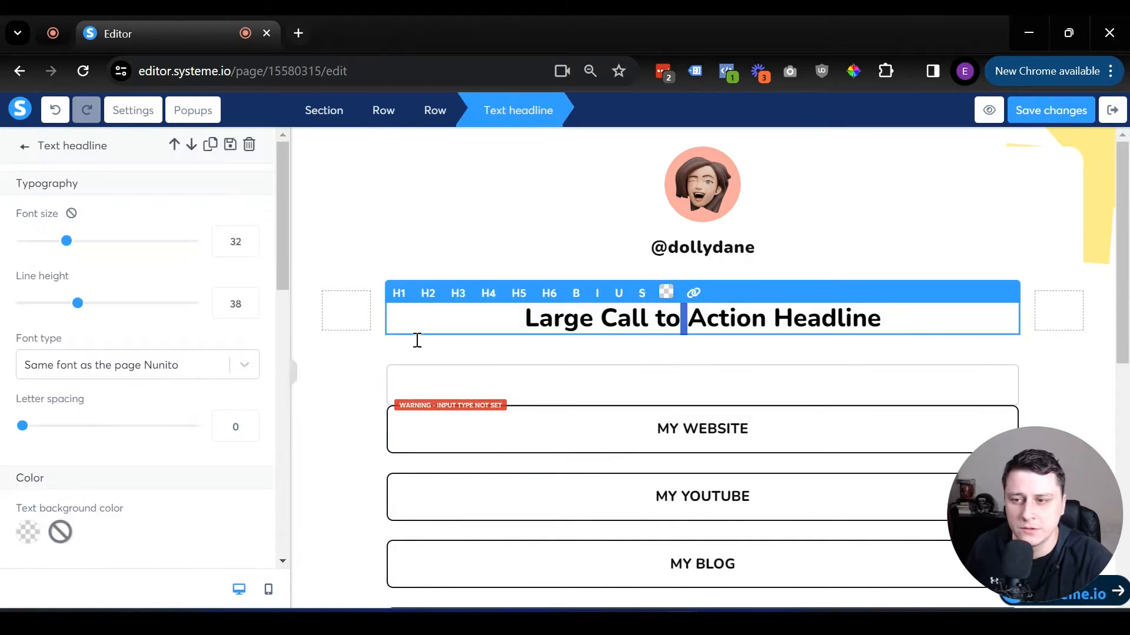
{"action": "left_click", "coordinate": [378, 383]}
{"action": "left_click", "coordinate": [961, 396]}
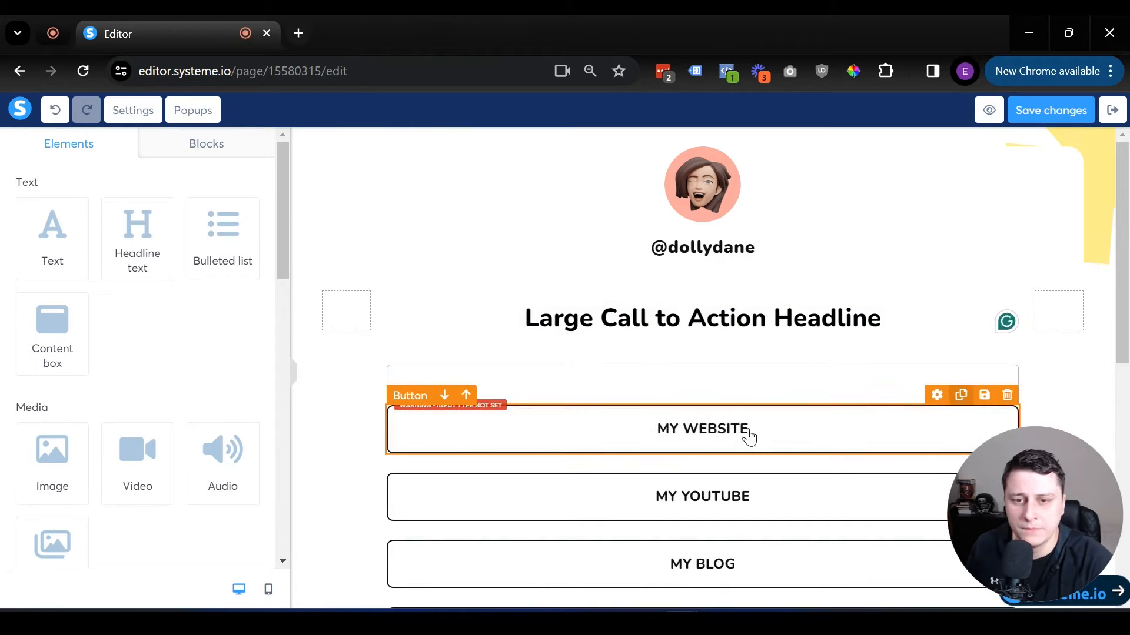
{"action": "left_click_drag", "start_coordinate": [725, 440], "coordinate": [675, 467]}
Set the new form input's top margin to 2 and its bottom margin to 18.
{"action": "left_click", "coordinate": [647, 380]}
{"action": "scroll", "coordinate": [159, 379], "scroll_direction": "down", "scroll_amount": 3}
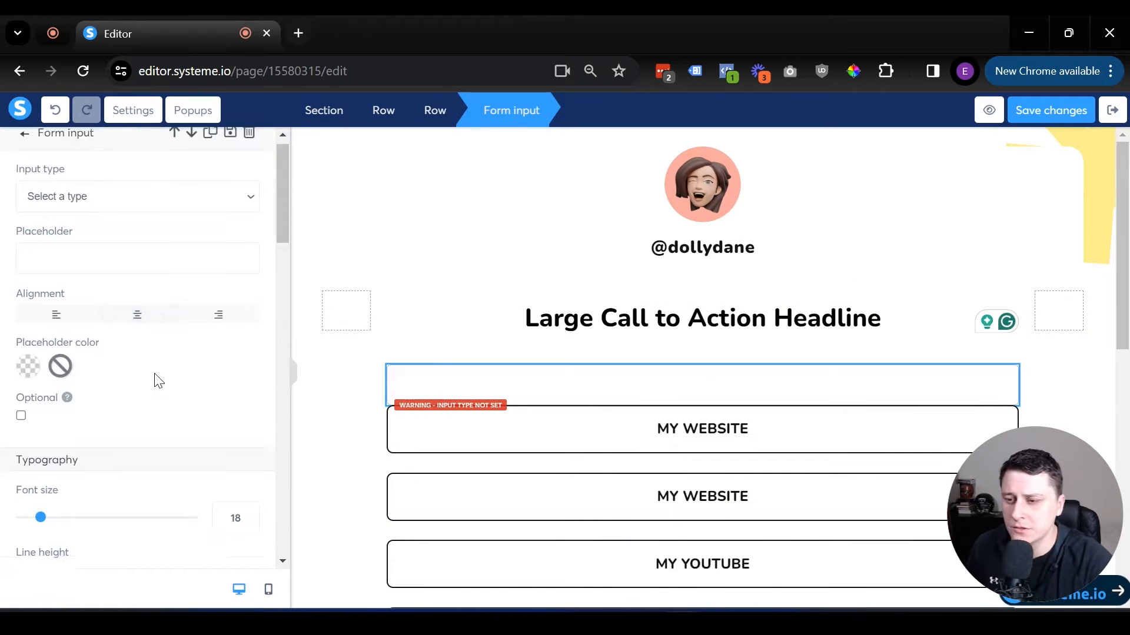
{"action": "scroll", "coordinate": [58, 344], "scroll_direction": "down", "scroll_amount": 6}
{"action": "left_click_drag", "start_coordinate": [51, 409], "coordinate": [23, 411]}
{"action": "left_click_drag", "start_coordinate": [22, 470], "coordinate": [38, 471]}
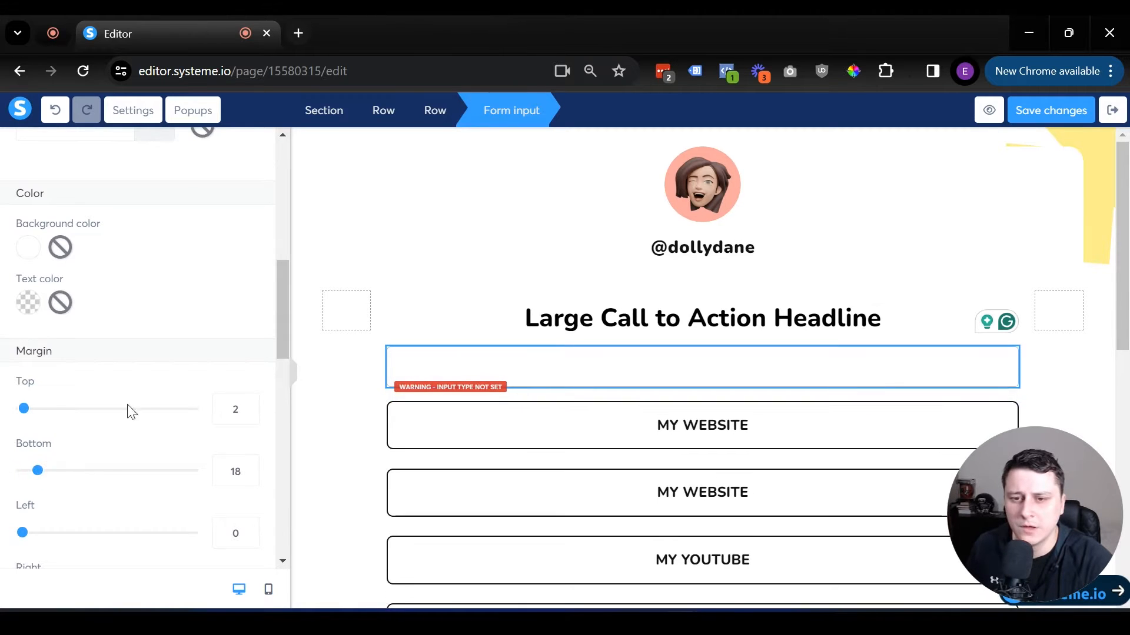
{"action": "left_click", "coordinate": [493, 287]}
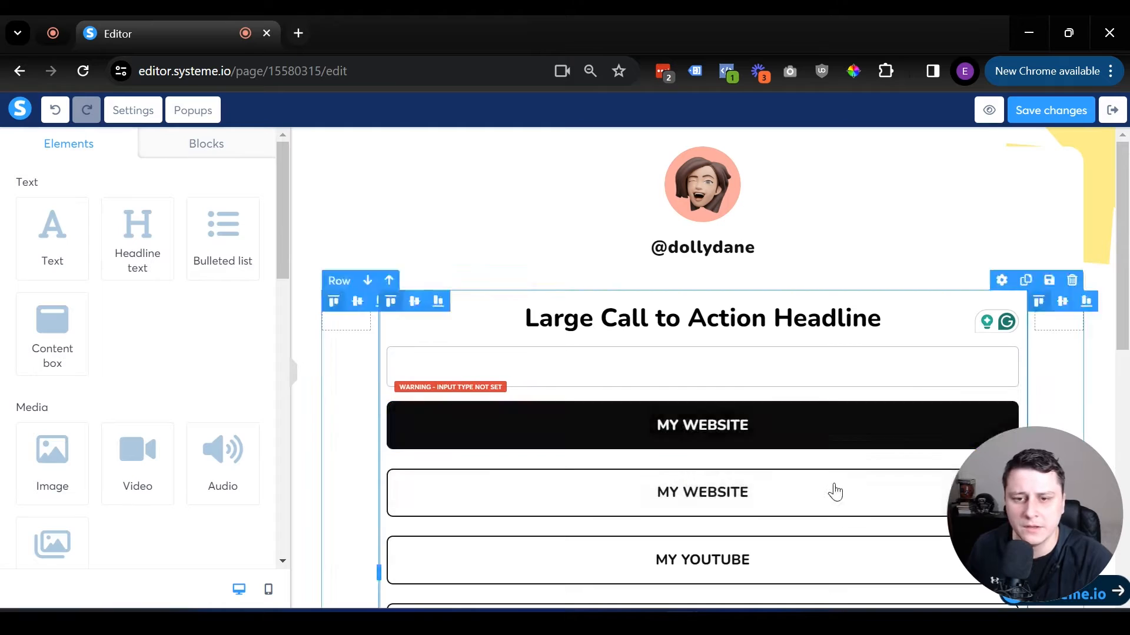
Set the bottom margin of the first MY WEBSITE button to 123 to separate it from the buttons below.
{"action": "left_click", "coordinate": [815, 444]}
{"action": "scroll", "coordinate": [101, 395], "scroll_direction": "down", "scroll_amount": 5}
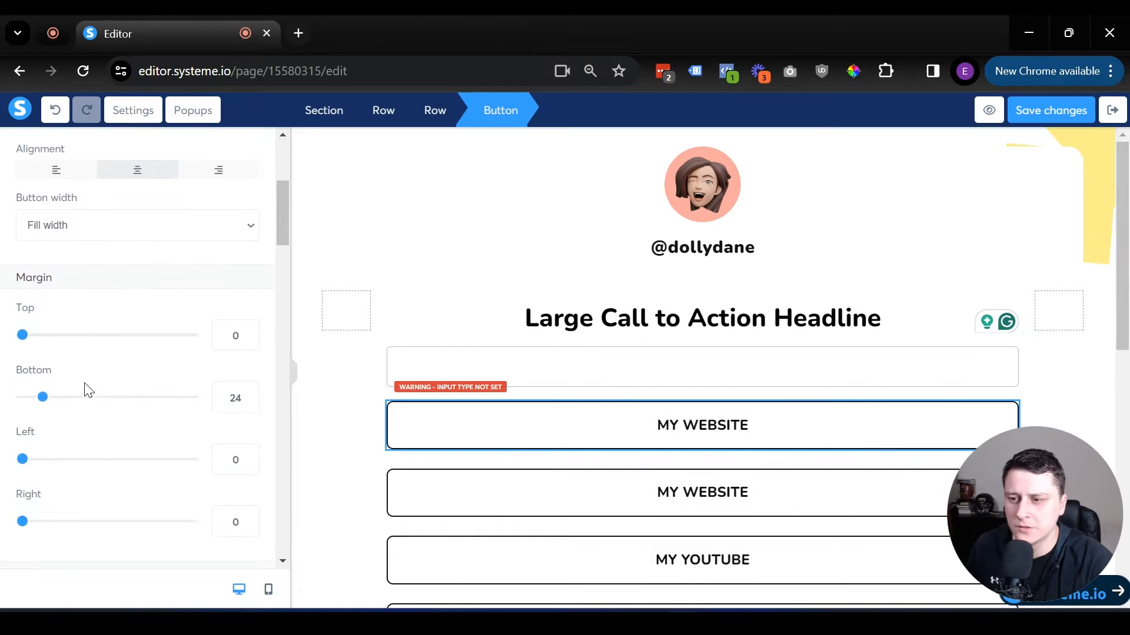
{"action": "left_click_drag", "start_coordinate": [48, 401], "coordinate": [125, 396]}
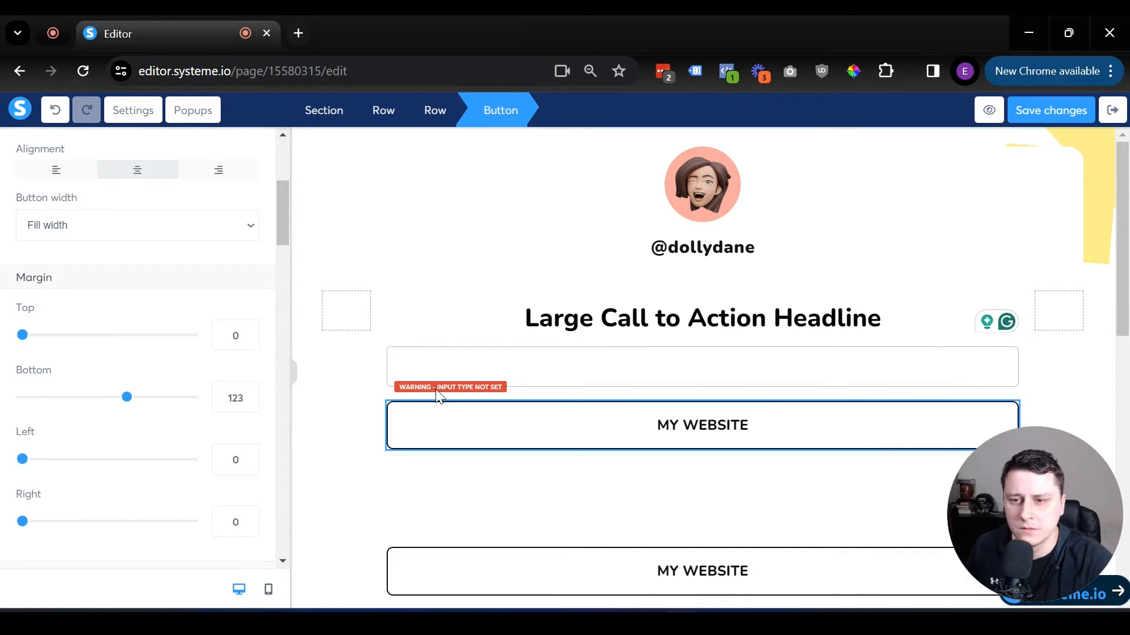
Replace the headline text above the form input with: Get my free "6 steps to better abs in 12 weeks".
{"action": "left_click", "coordinate": [661, 301]}
{"action": "triple_click", "coordinate": [690, 317]}
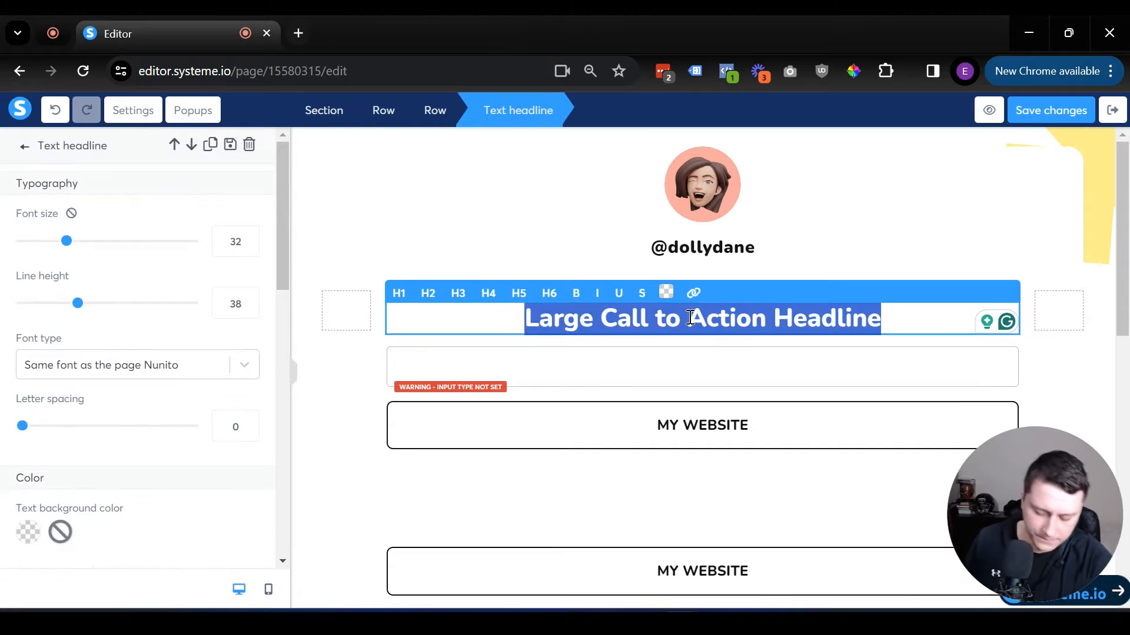
{"action": "type", "text": "Get my "}
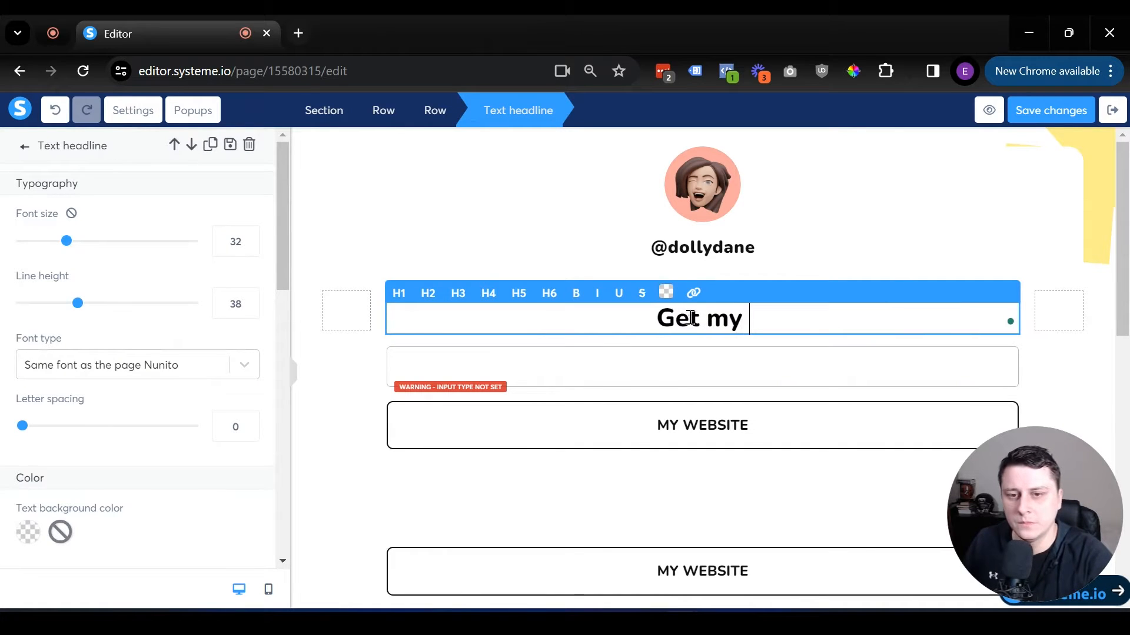
{"action": "type", "text": "free \"6"}
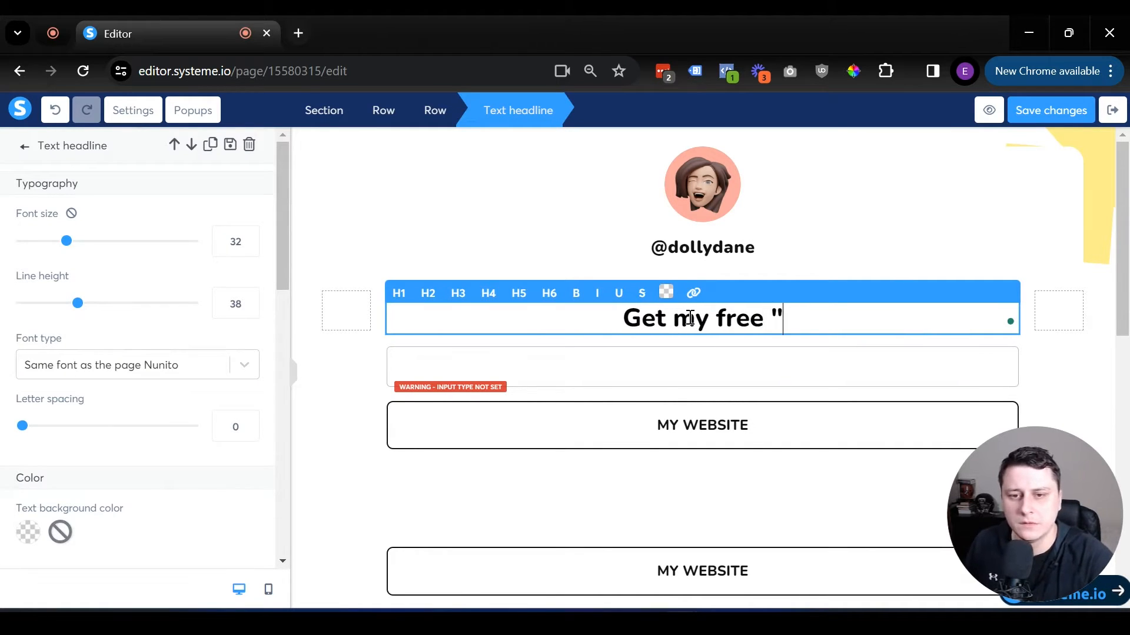
{"action": "type", "text": " s"}
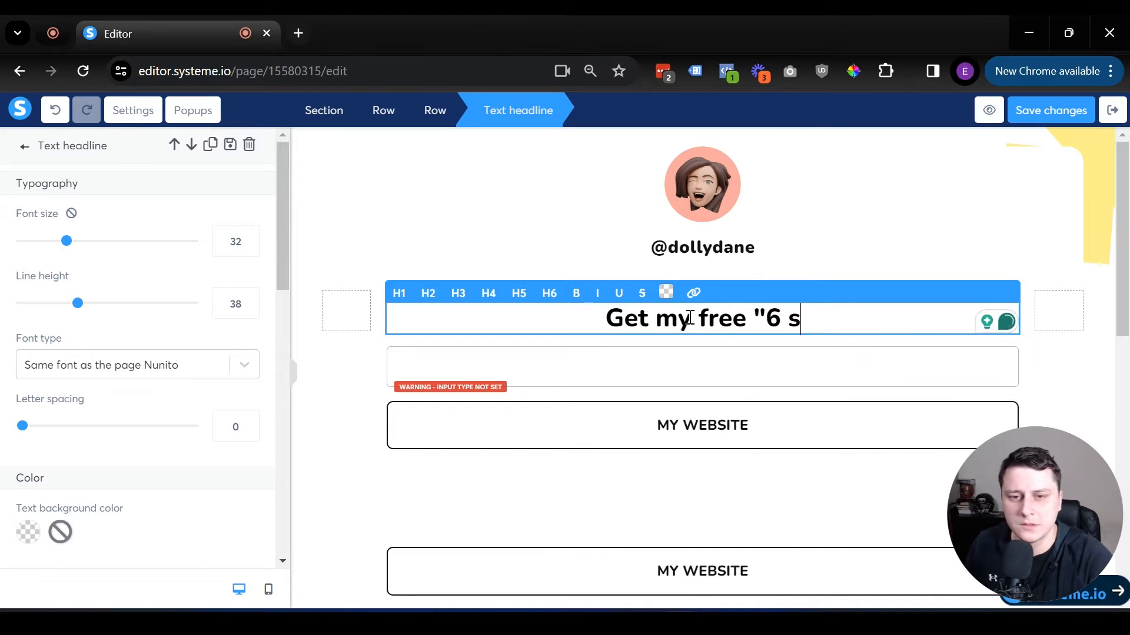
{"action": "type", "text": "teps to better abs in 12 weeks\""}
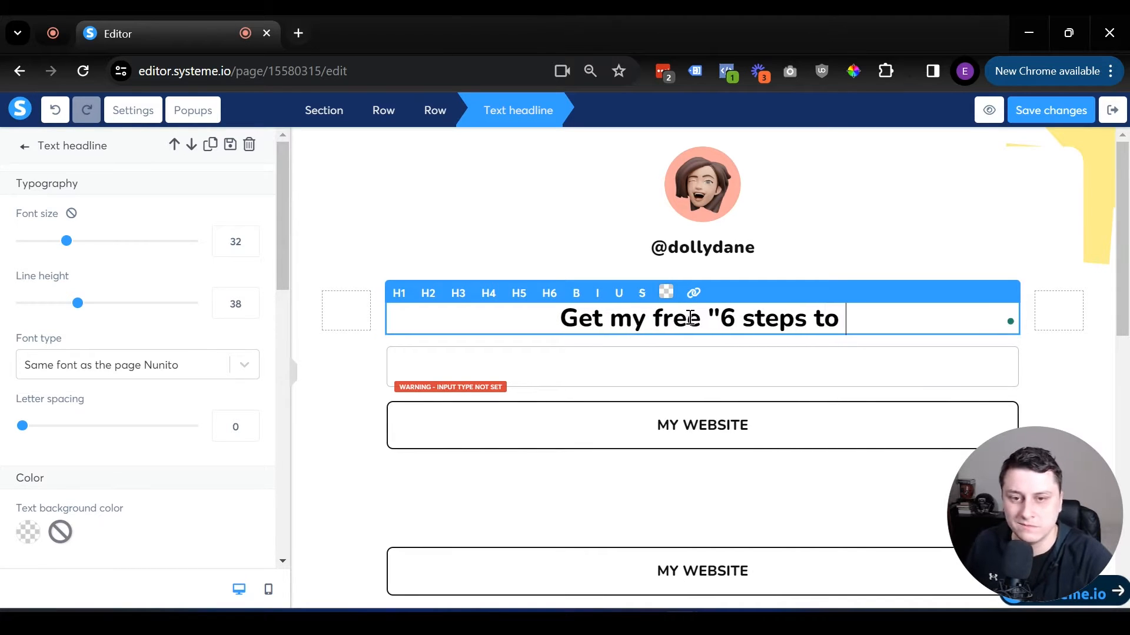
Set the input type of the form input under the headline to Email.
{"action": "left_click", "coordinate": [624, 370]}
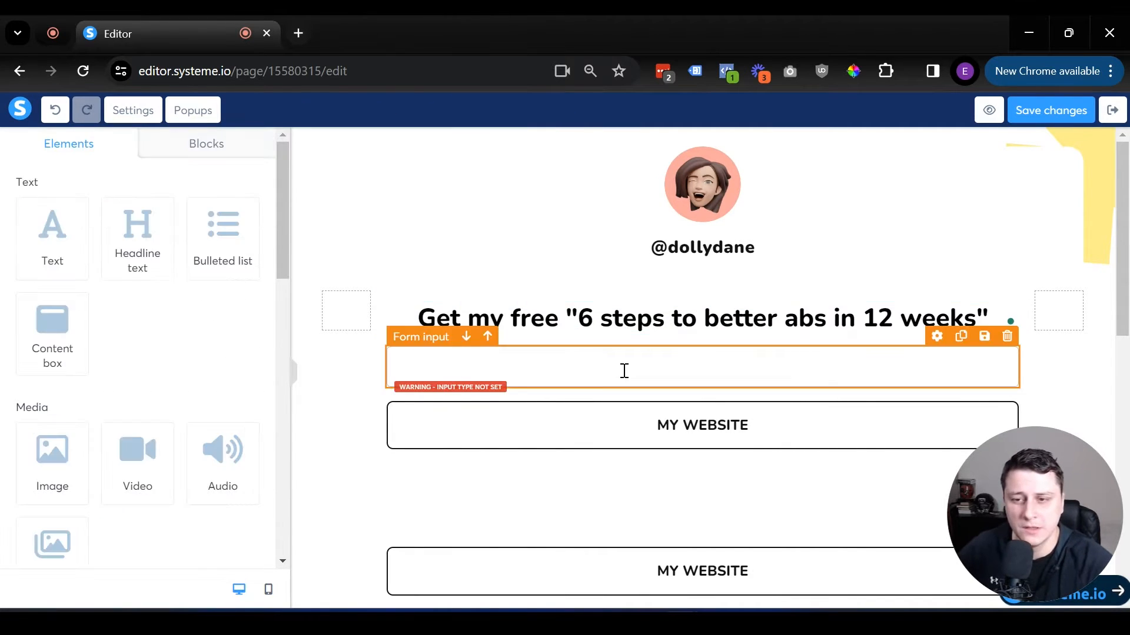
{"action": "left_click", "coordinate": [511, 377]}
{"action": "scroll", "coordinate": [91, 318], "scroll_direction": "down", "scroll_amount": 2}
{"action": "scroll", "coordinate": [111, 232], "scroll_direction": "up", "scroll_amount": 2}
{"action": "left_click", "coordinate": [112, 210]}
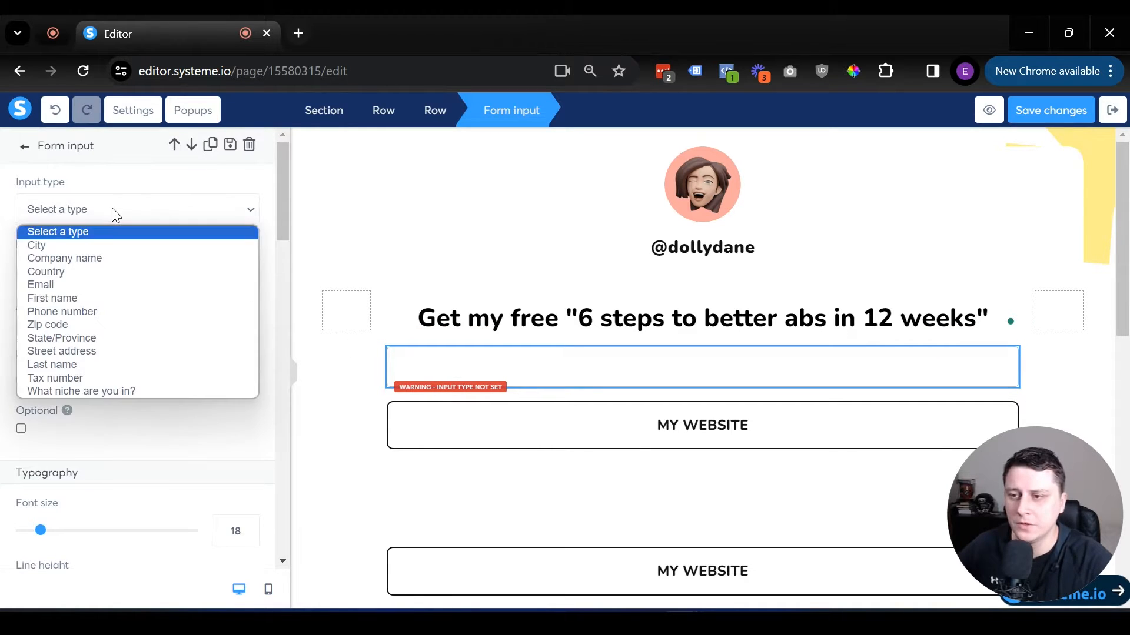
{"action": "left_click", "coordinate": [81, 285]}
Set the first MY WEBSITE button's action to Submit form with No redirection after contact registration.
{"action": "left_click", "coordinate": [789, 428]}
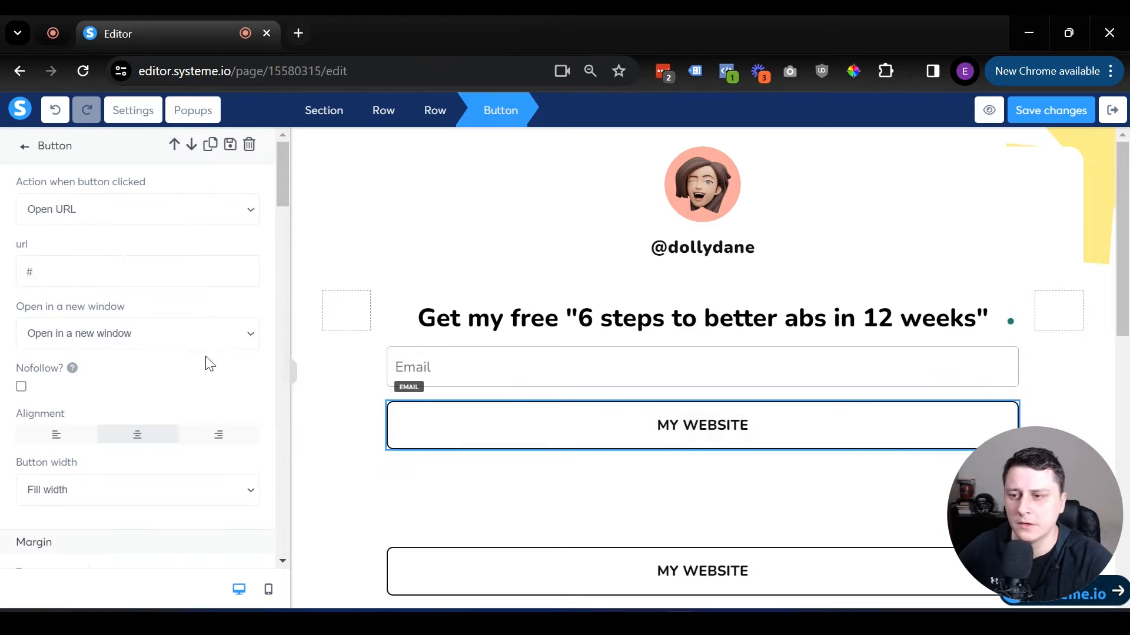
{"action": "left_click", "coordinate": [116, 209]}
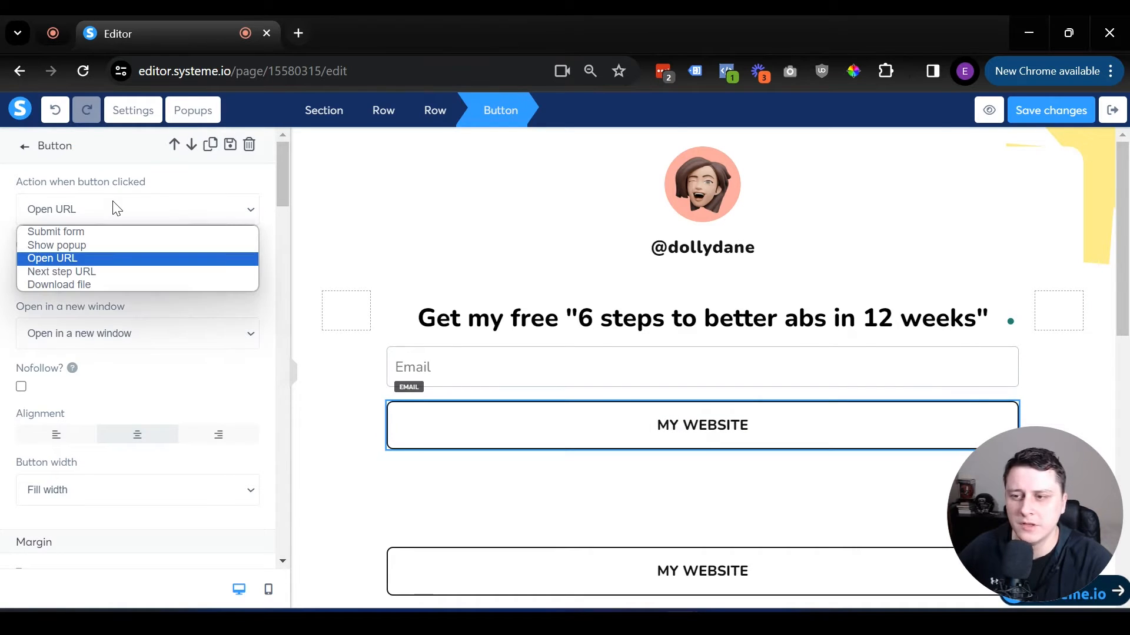
{"action": "left_click", "coordinate": [114, 232]}
{"action": "left_click", "coordinate": [113, 288]}
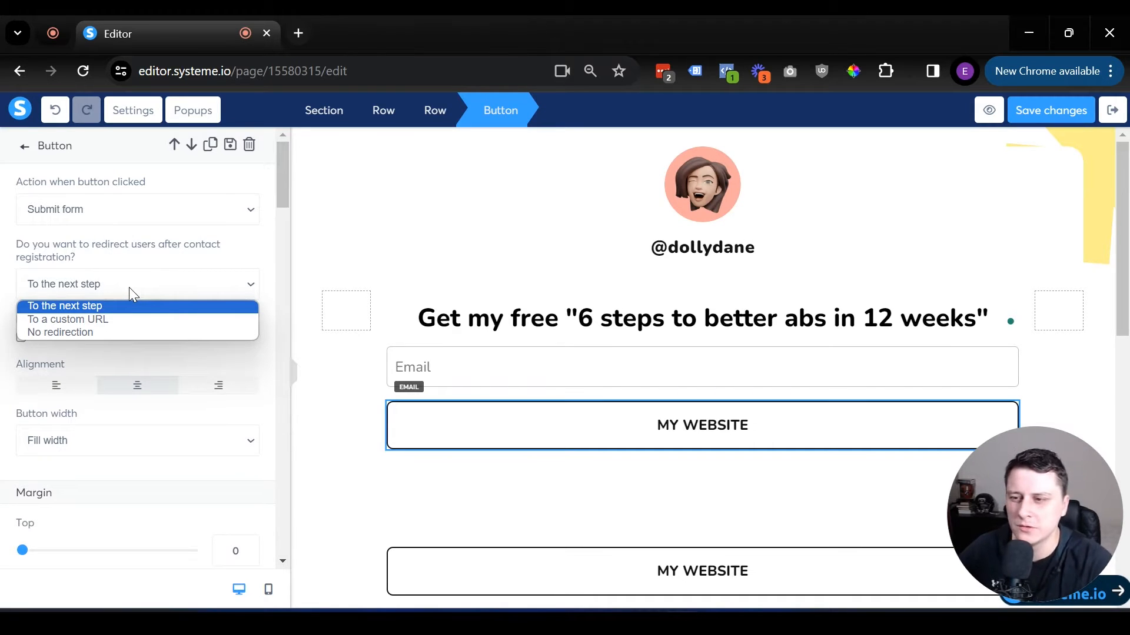
{"action": "left_click", "coordinate": [70, 332]}
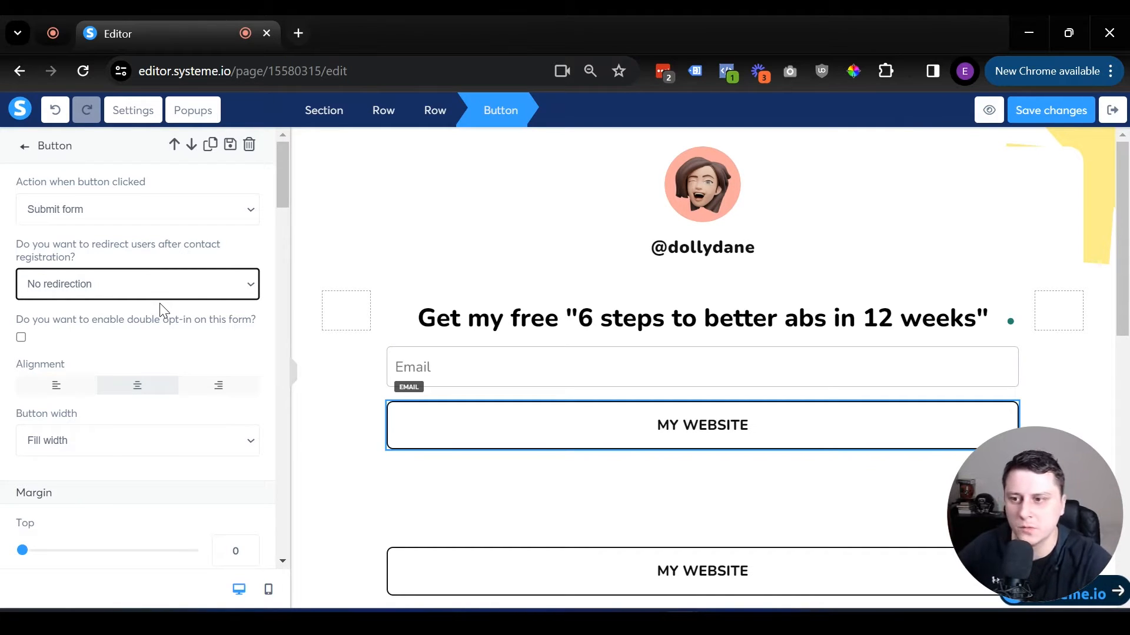
Give the first MY WEBSITE button the light green default background color and white (FFFFFF) text.
{"action": "left_click", "coordinate": [633, 433]}
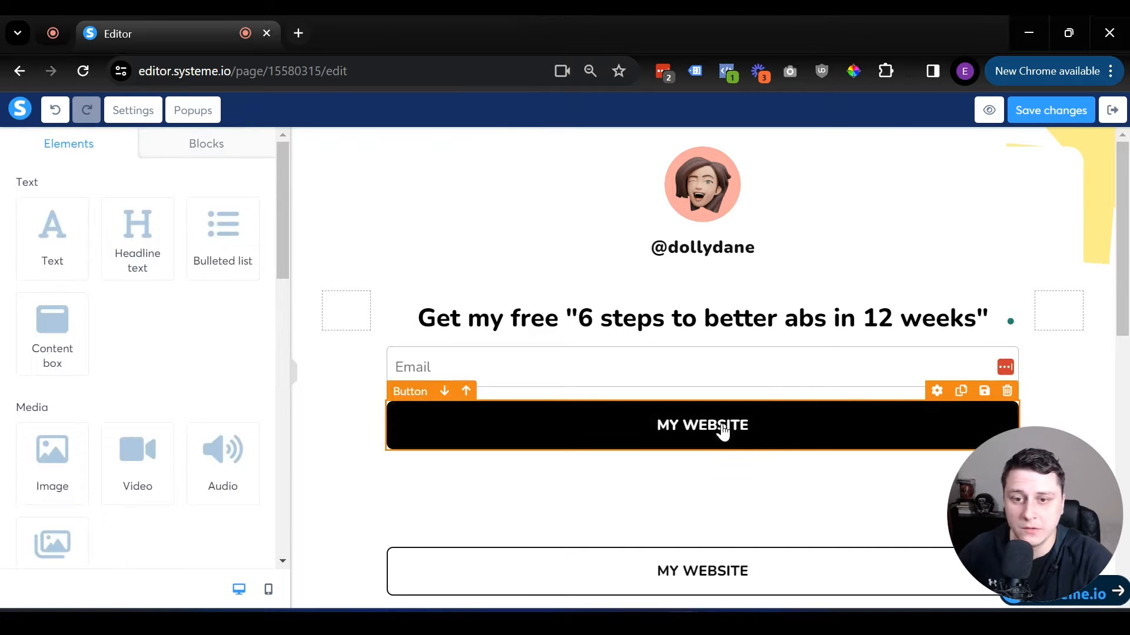
{"action": "scroll", "coordinate": [147, 424], "scroll_direction": "down", "scroll_amount": 18}
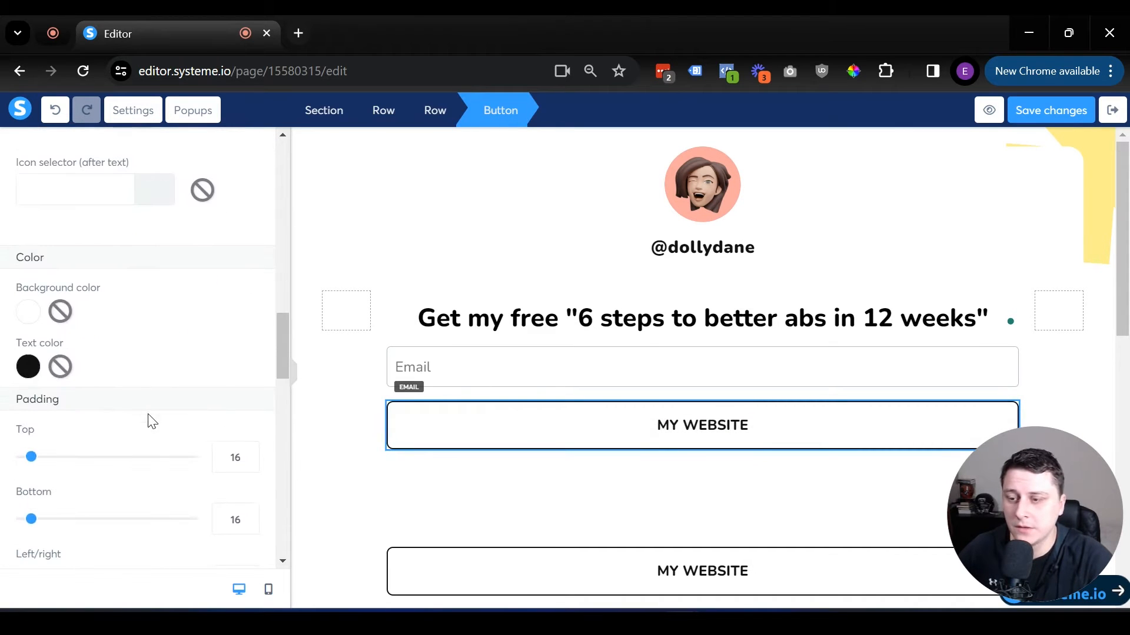
{"action": "left_click", "coordinate": [28, 311]}
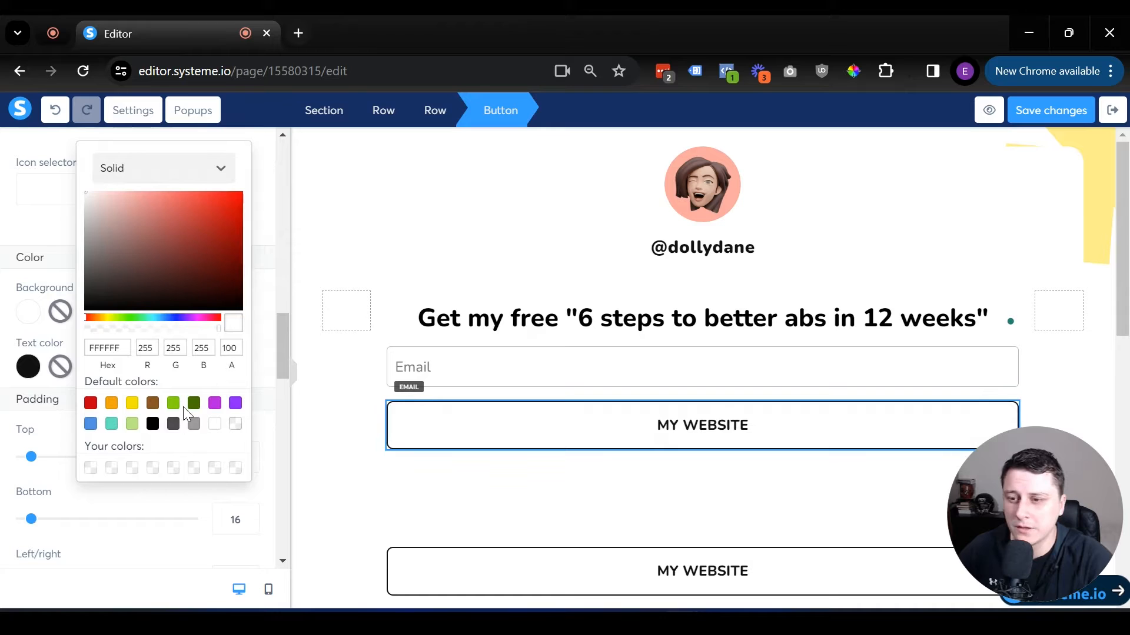
{"action": "left_click", "coordinate": [173, 403]}
{"action": "left_click", "coordinate": [29, 367]}
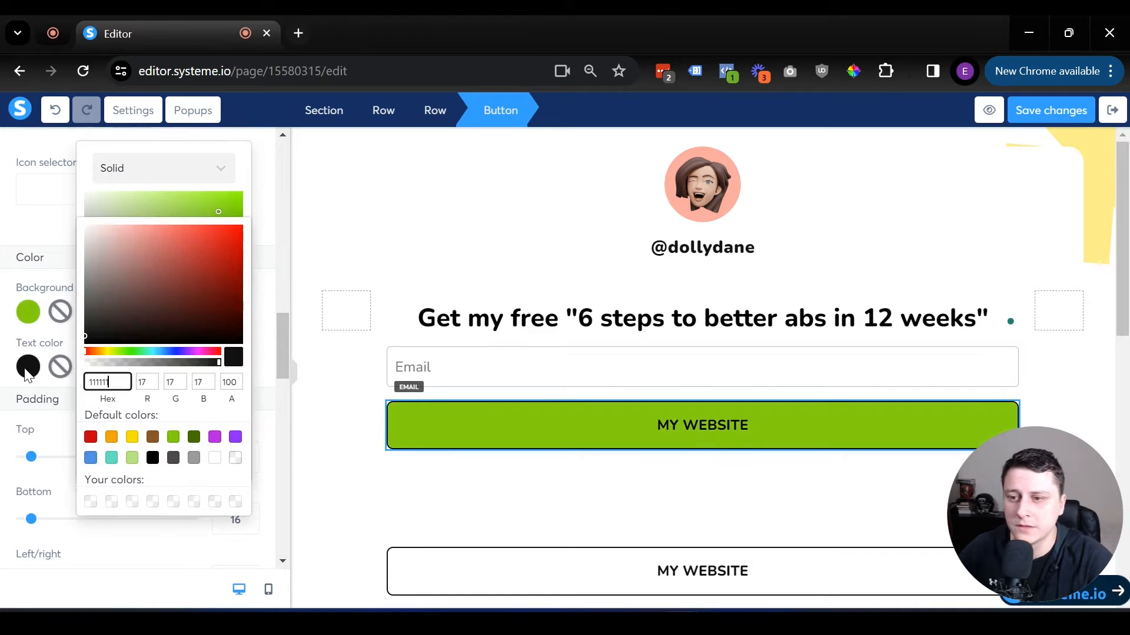
{"action": "left_click", "coordinate": [216, 458]}
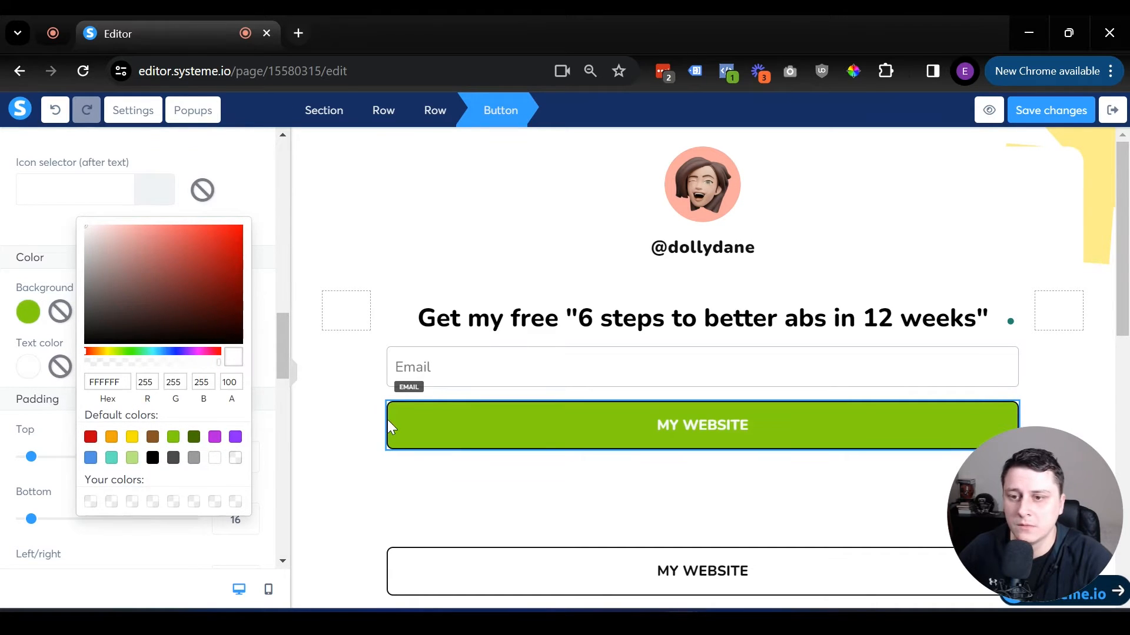
{"action": "left_click", "coordinate": [387, 419]}
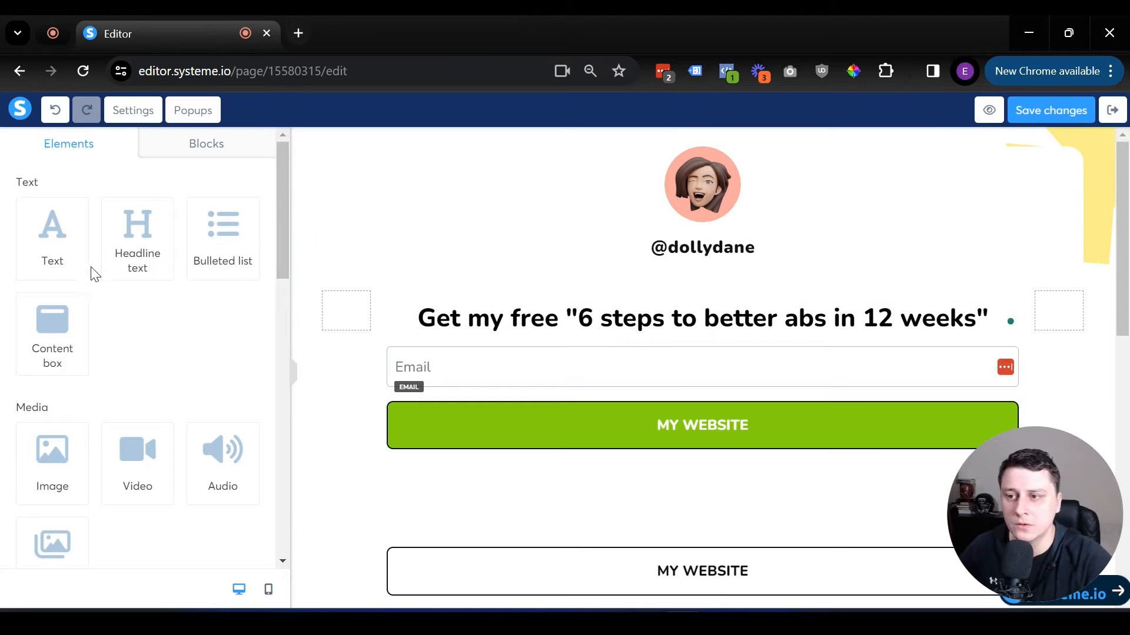
Add an image element between the headline and the Email input, and fill it with the uploaded Funneloptimizationguidemockup.png.
{"action": "left_click_drag", "start_coordinate": [40, 460], "coordinate": [658, 336]}
{"action": "scroll", "coordinate": [657, 347], "scroll_direction": "down", "scroll_amount": 3}
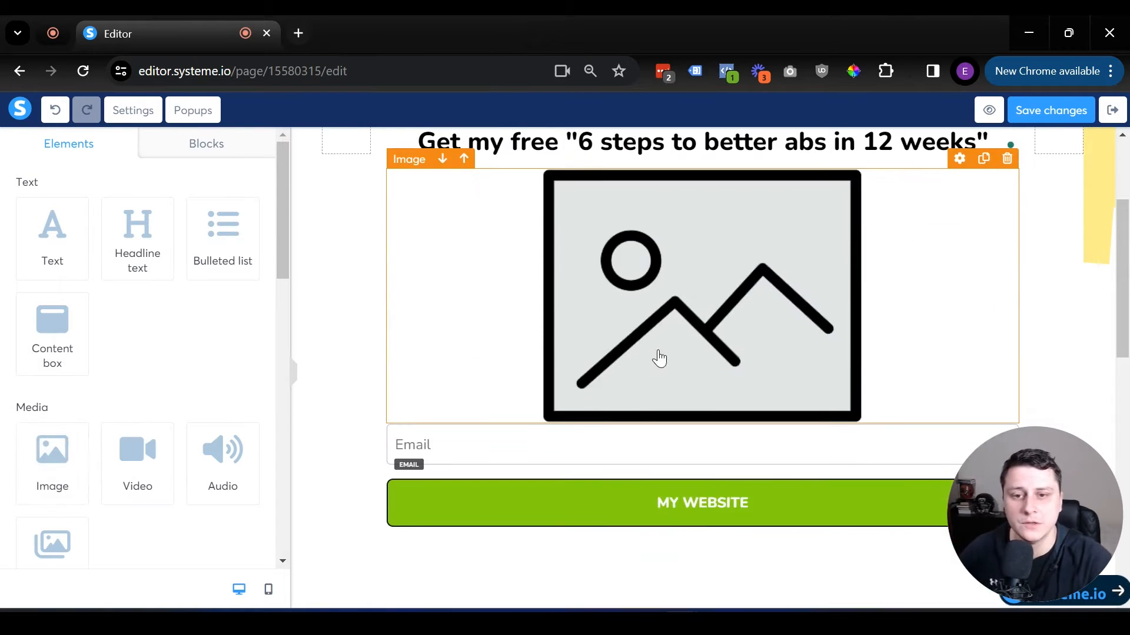
{"action": "left_click", "coordinate": [733, 273]}
{"action": "left_click", "coordinate": [240, 219]}
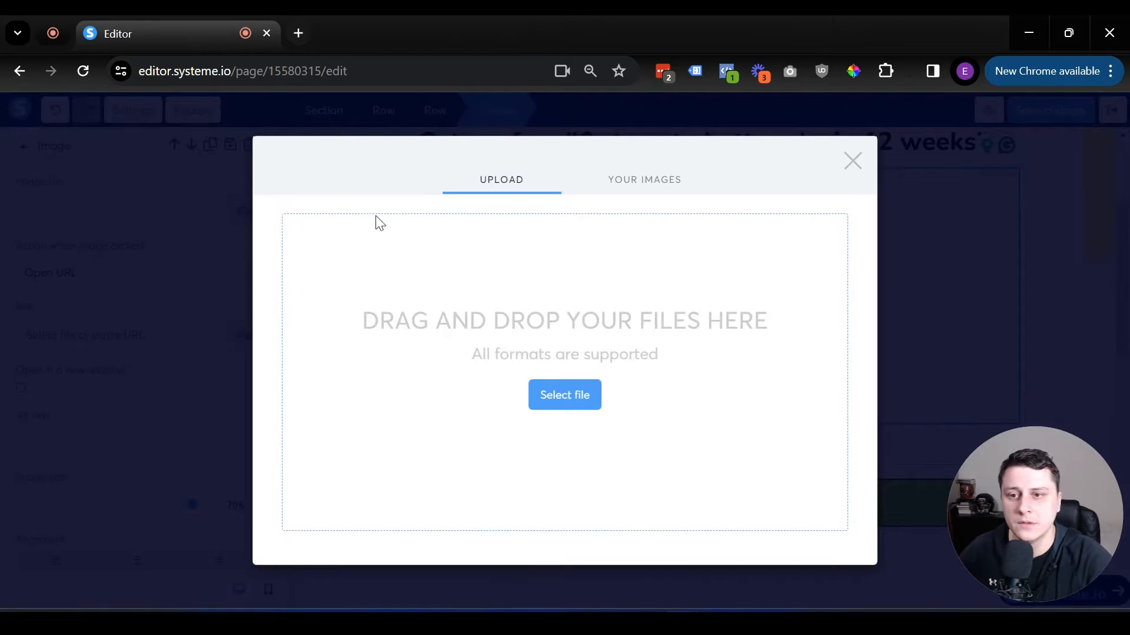
{"action": "left_click", "coordinate": [676, 183]}
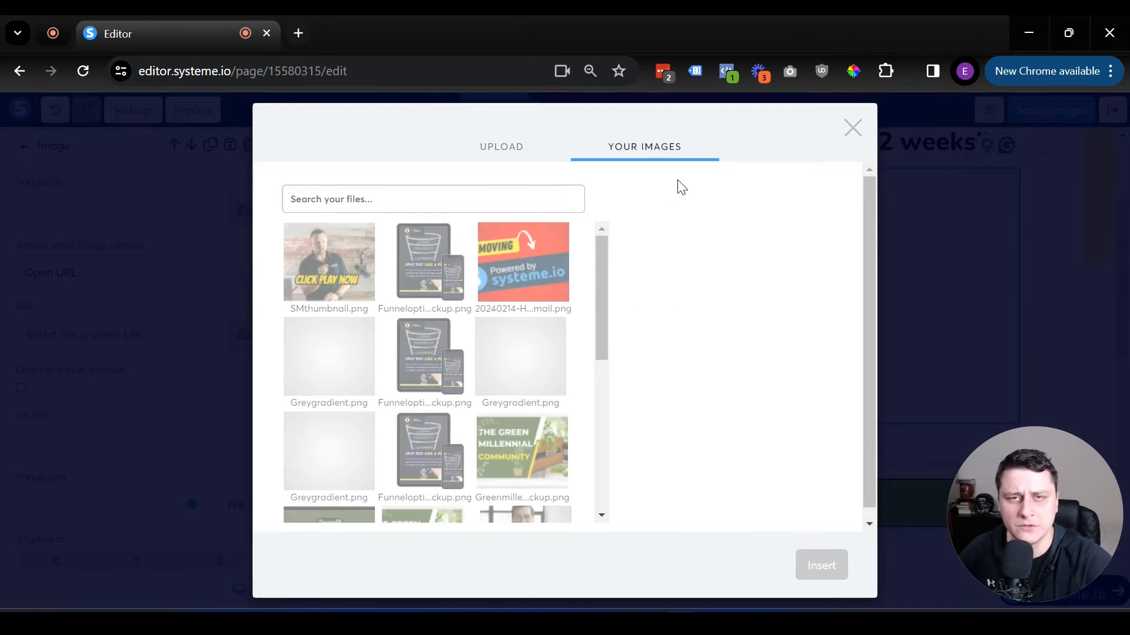
{"action": "scroll", "coordinate": [521, 353], "scroll_direction": "down", "scroll_amount": 8}
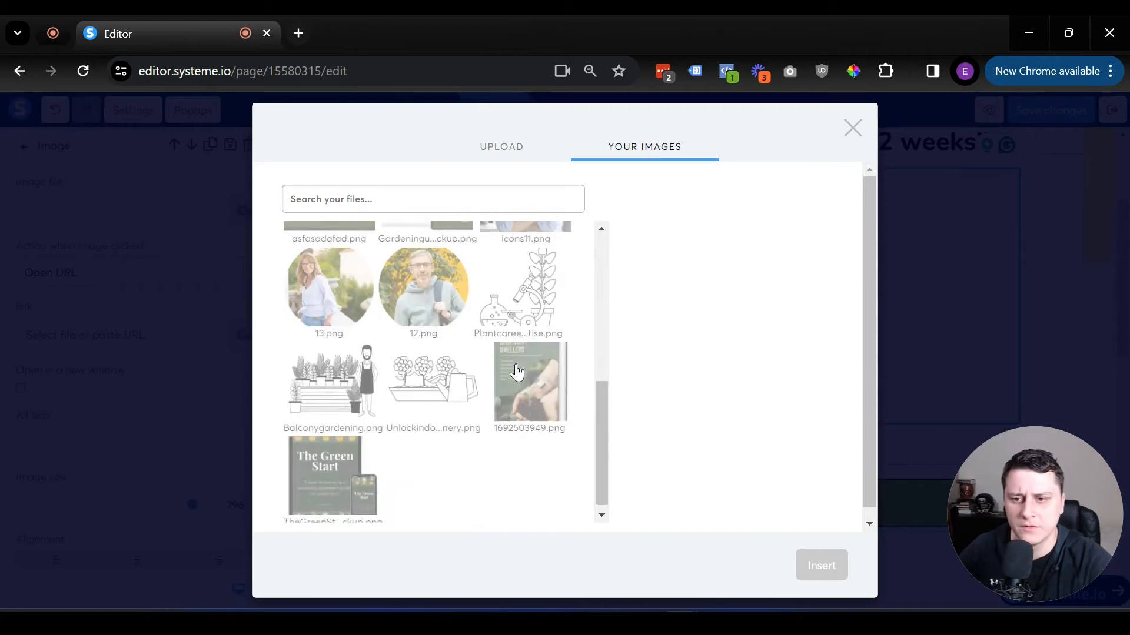
{"action": "scroll", "coordinate": [516, 370], "scroll_direction": "up", "scroll_amount": 10}
{"action": "left_click", "coordinate": [440, 282]}
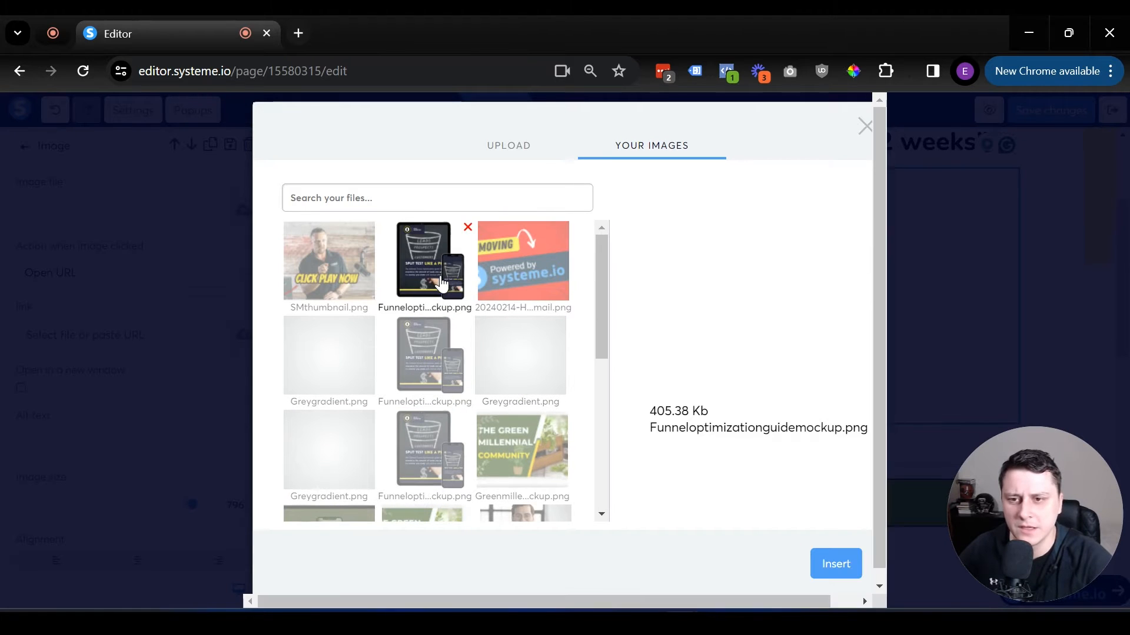
{"action": "left_click", "coordinate": [841, 567]}
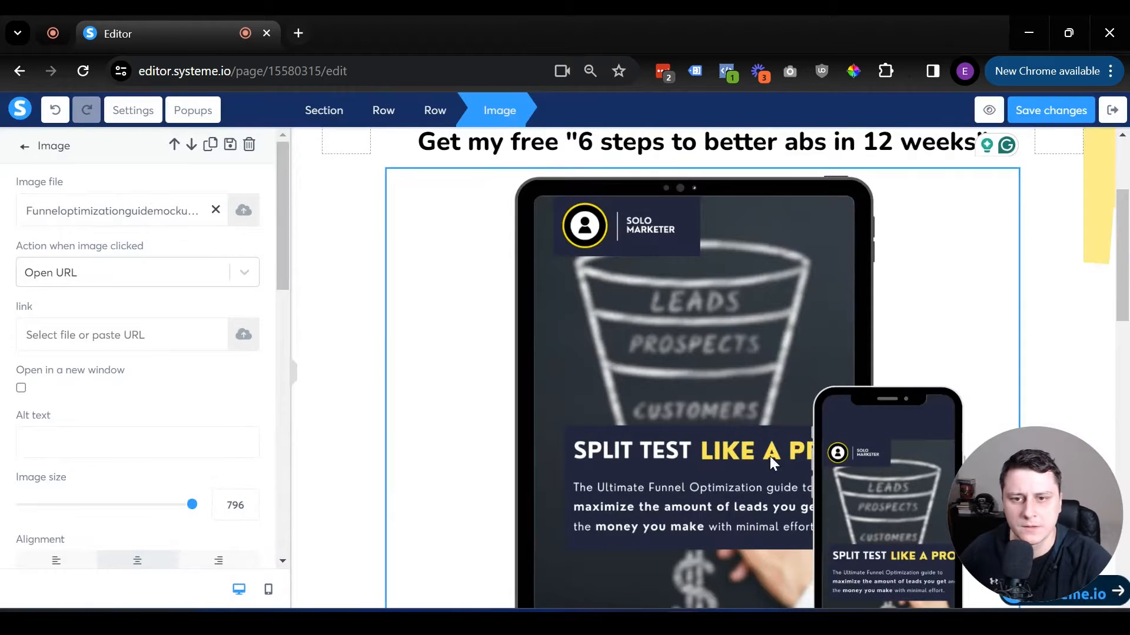
Reduce the mockup image's size to a little over half of its inserted size.
{"action": "left_click", "coordinate": [433, 344]}
{"action": "left_click", "coordinate": [655, 356]}
{"action": "left_click_drag", "start_coordinate": [192, 506], "coordinate": [117, 506]}
{"action": "left_click", "coordinate": [354, 438]}
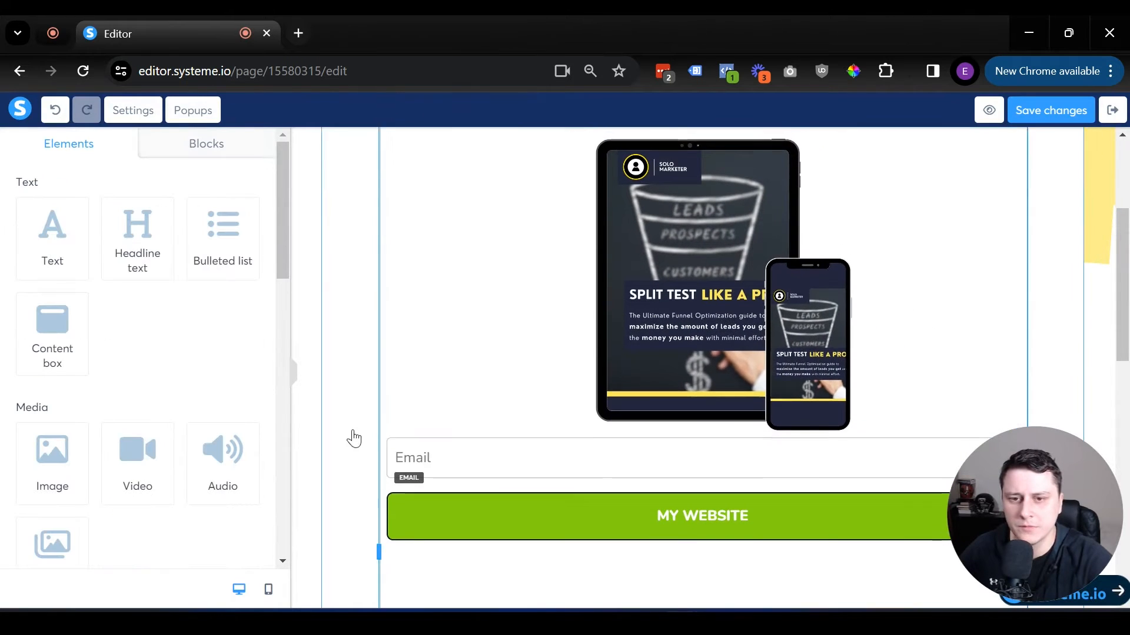
{"action": "scroll", "coordinate": [353, 438], "scroll_direction": "up", "scroll_amount": 4}
{"action": "scroll", "coordinate": [600, 411], "scroll_direction": "down", "scroll_amount": 1}
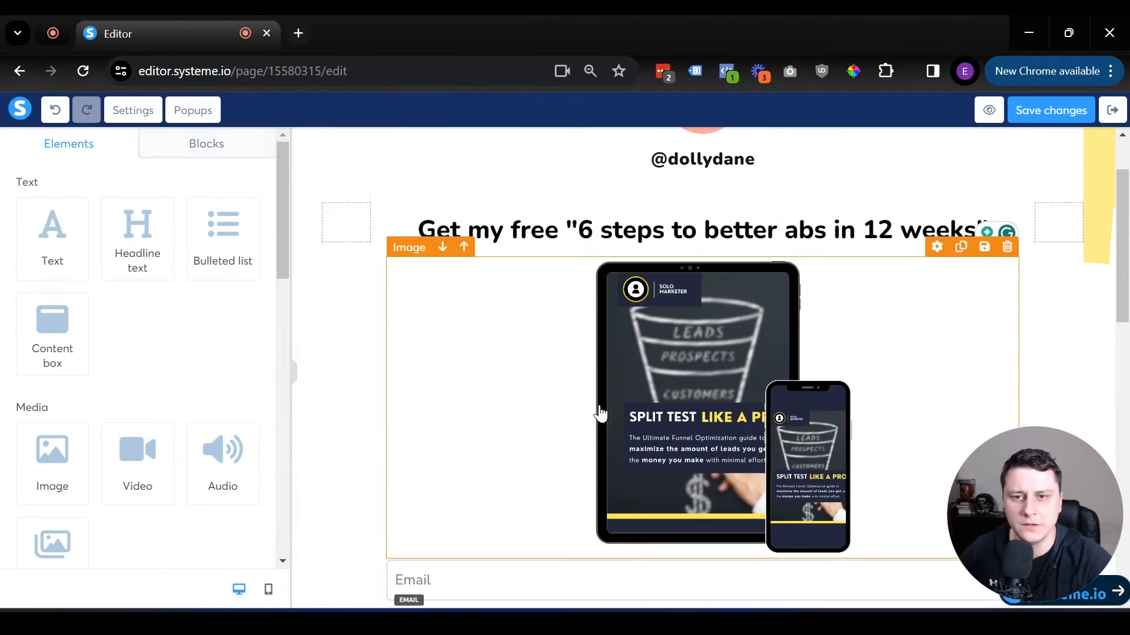
Switch to the mobile view and examine how the profile, headline, image and form are laid out on a phone.
{"action": "left_click", "coordinate": [268, 591]}
{"action": "scroll", "coordinate": [623, 371], "scroll_direction": "down", "scroll_amount": 1}
{"action": "scroll", "coordinate": [749, 320], "scroll_direction": "up", "scroll_amount": 3}
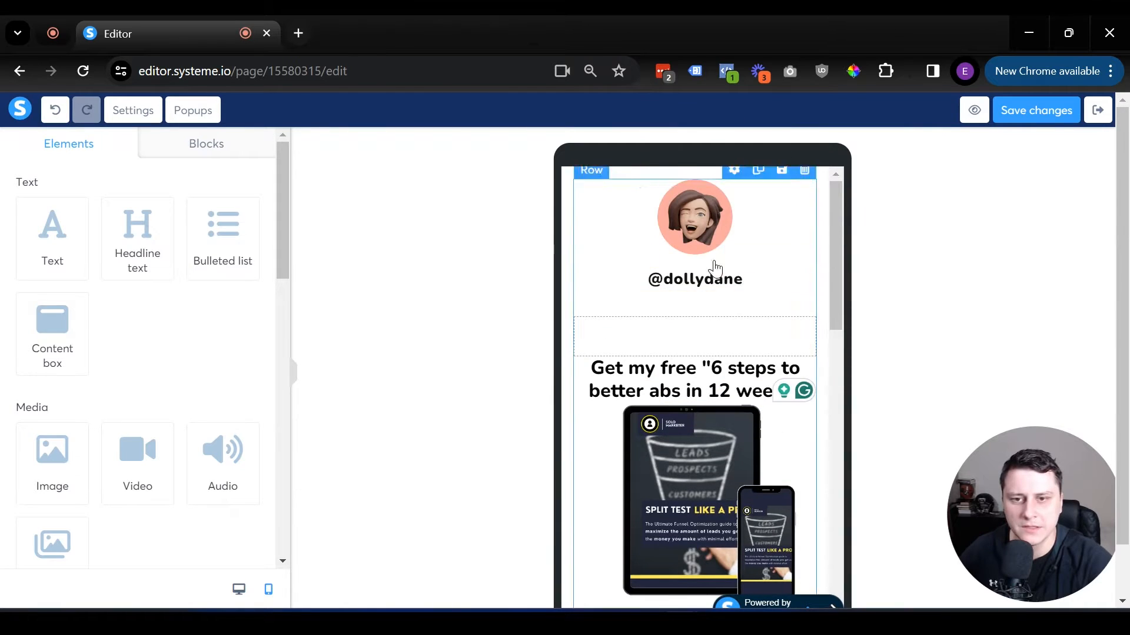
{"action": "scroll", "coordinate": [715, 276], "scroll_direction": "down", "scroll_amount": 3}
{"action": "scroll", "coordinate": [824, 353], "scroll_direction": "up", "scroll_amount": 3}
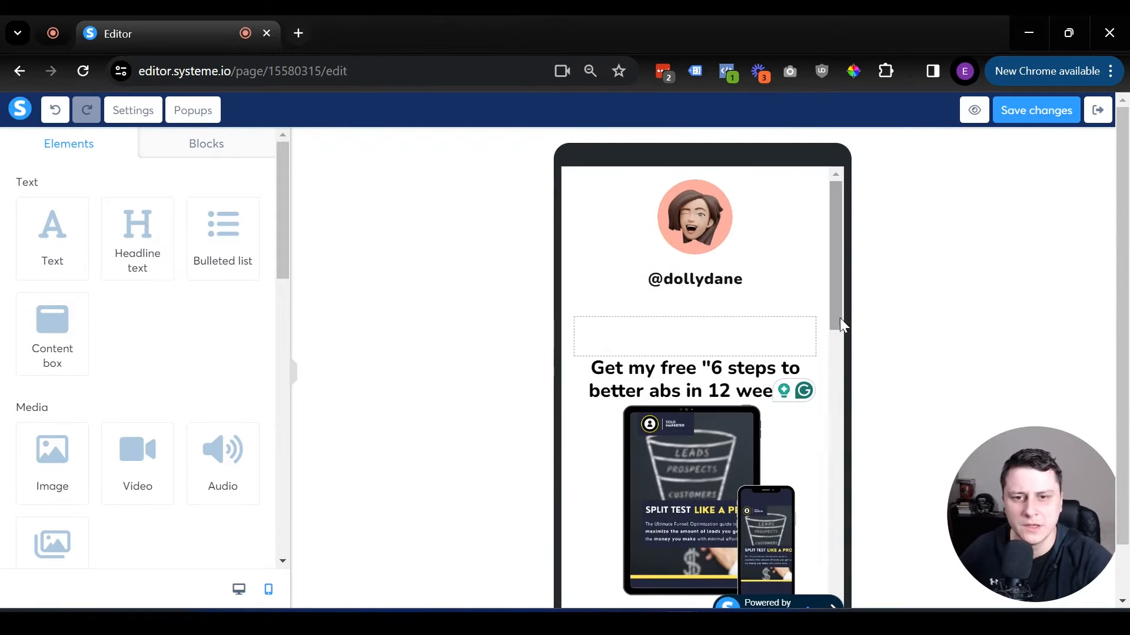
{"action": "scroll", "coordinate": [833, 303], "scroll_direction": "down", "scroll_amount": 1}
{"action": "scroll", "coordinate": [718, 320], "scroll_direction": "up", "scroll_amount": 1}
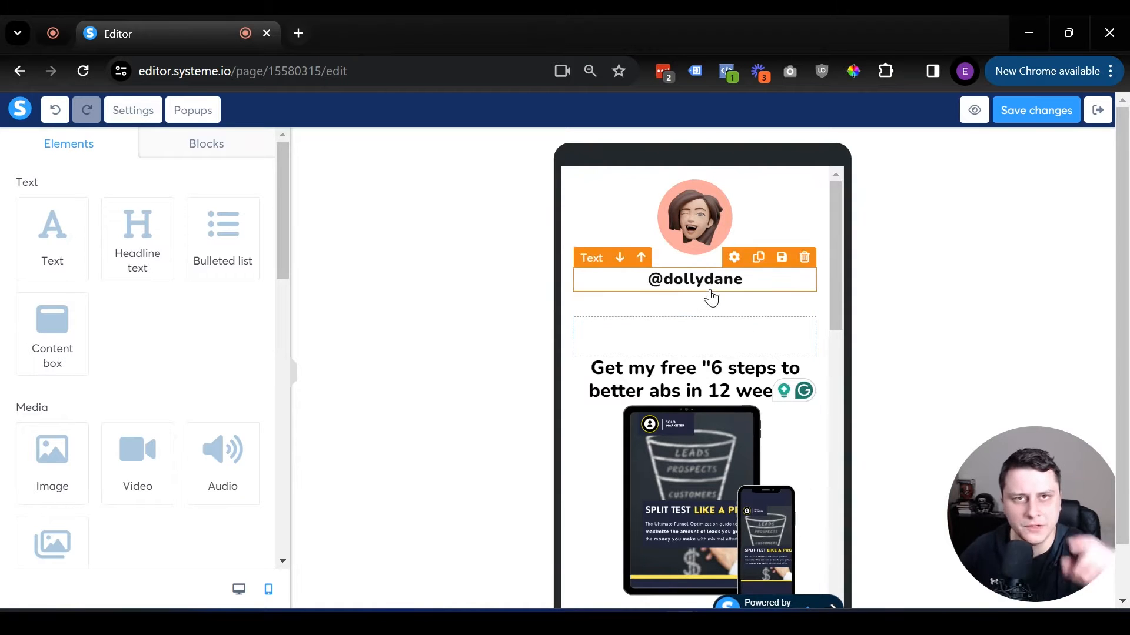
Look over the page in mobile view, return to the desktop view and examine the headline, mockup image and form there.
{"action": "scroll", "coordinate": [715, 296], "scroll_direction": "down", "scroll_amount": 3}
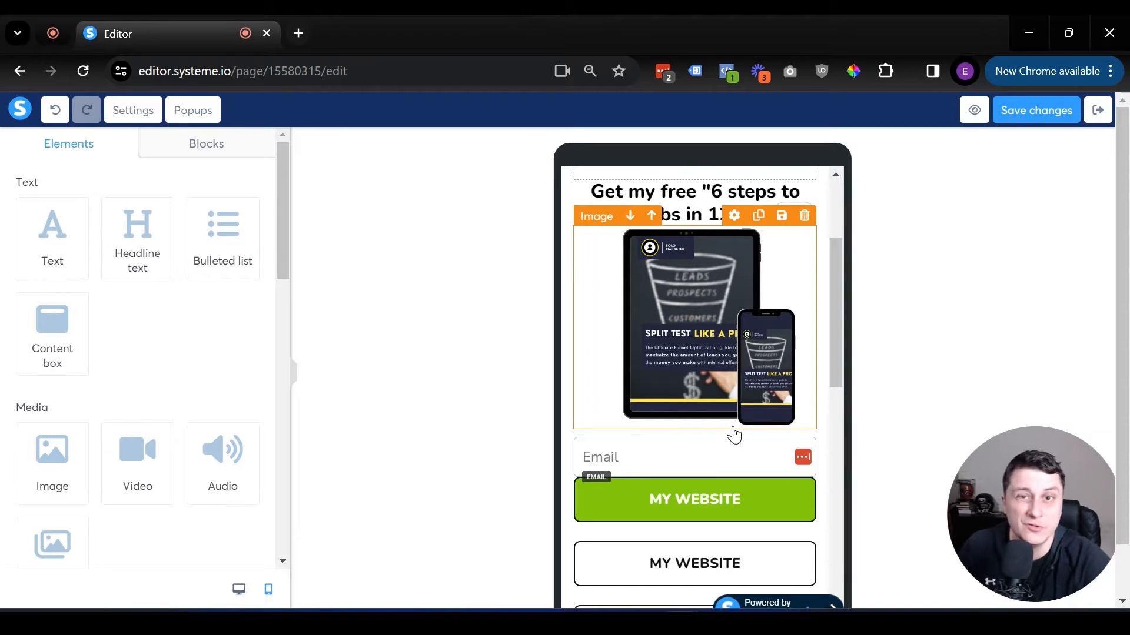
{"action": "scroll", "coordinate": [693, 362], "scroll_direction": "up", "scroll_amount": 3}
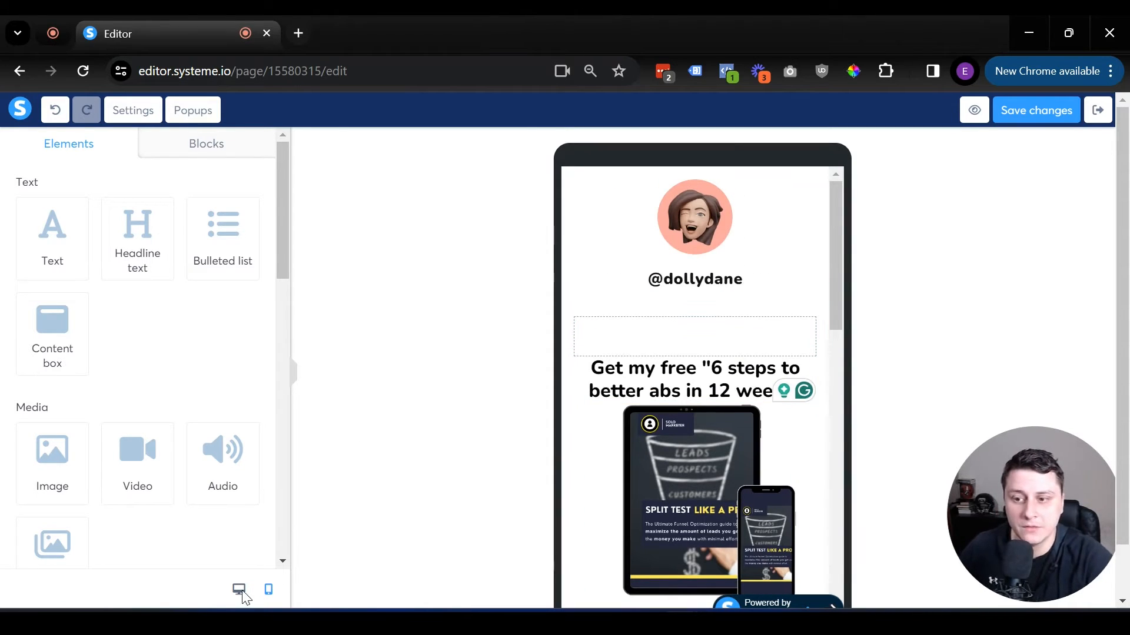
{"action": "left_click", "coordinate": [238, 589]}
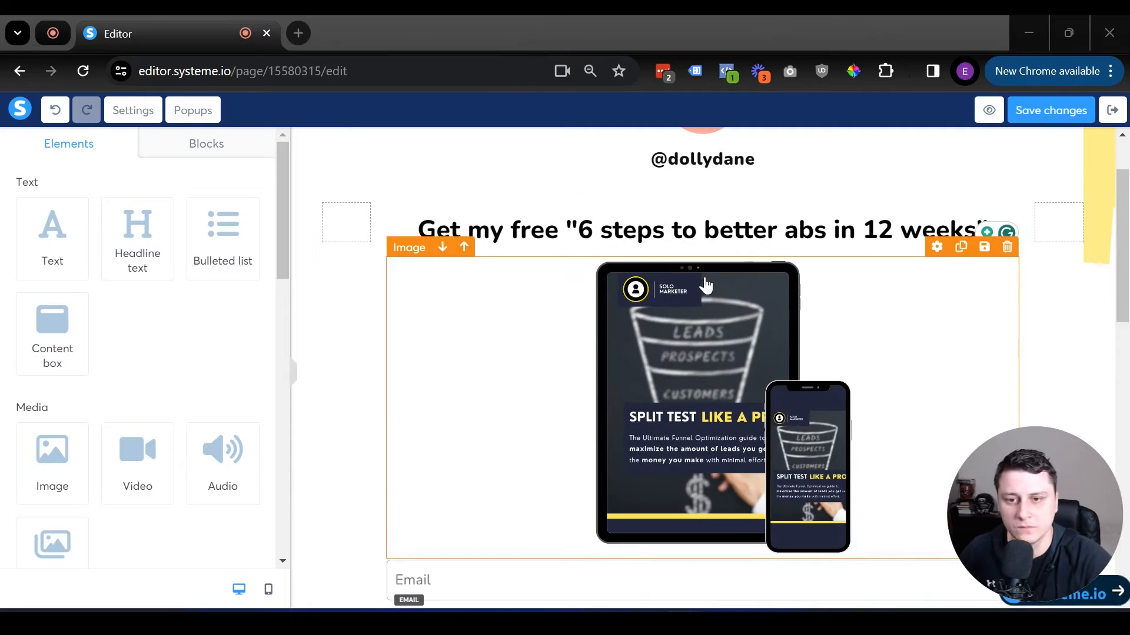
{"action": "scroll", "coordinate": [824, 318], "scroll_direction": "down", "scroll_amount": 2}
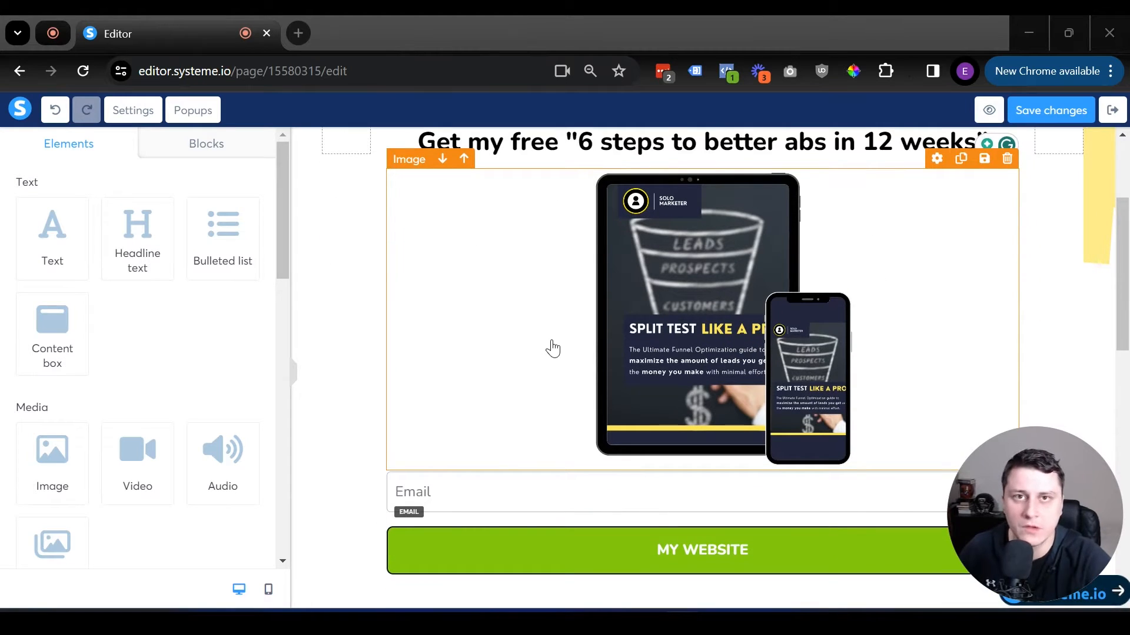
{"action": "scroll", "coordinate": [551, 347], "scroll_direction": "up", "scroll_amount": 2}
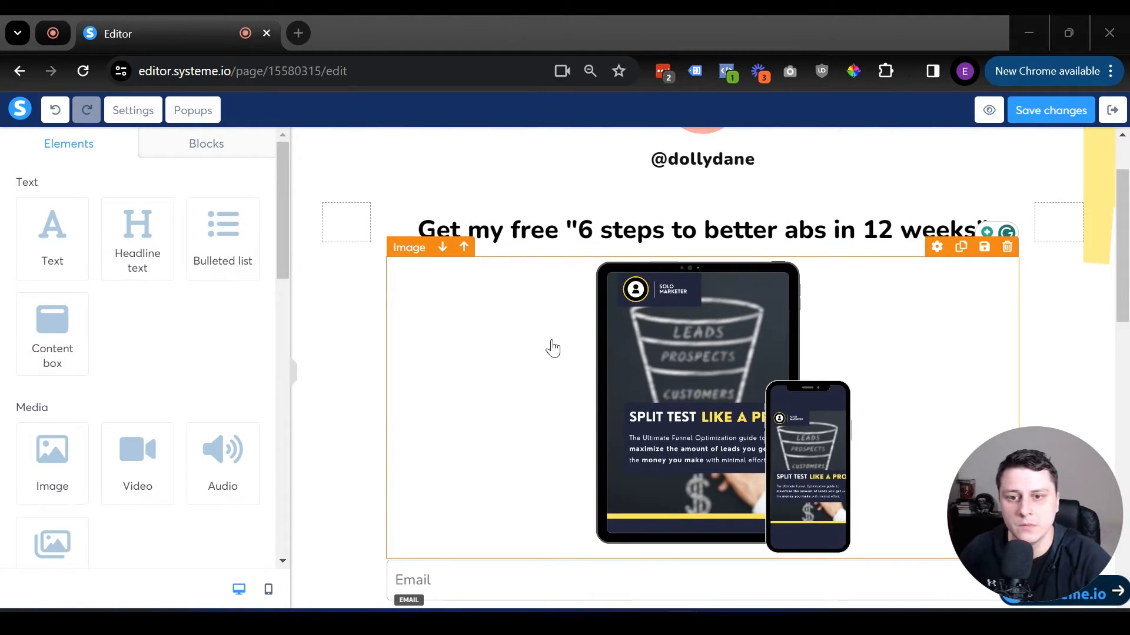
{"action": "scroll", "coordinate": [612, 474], "scroll_direction": "down", "scroll_amount": 2}
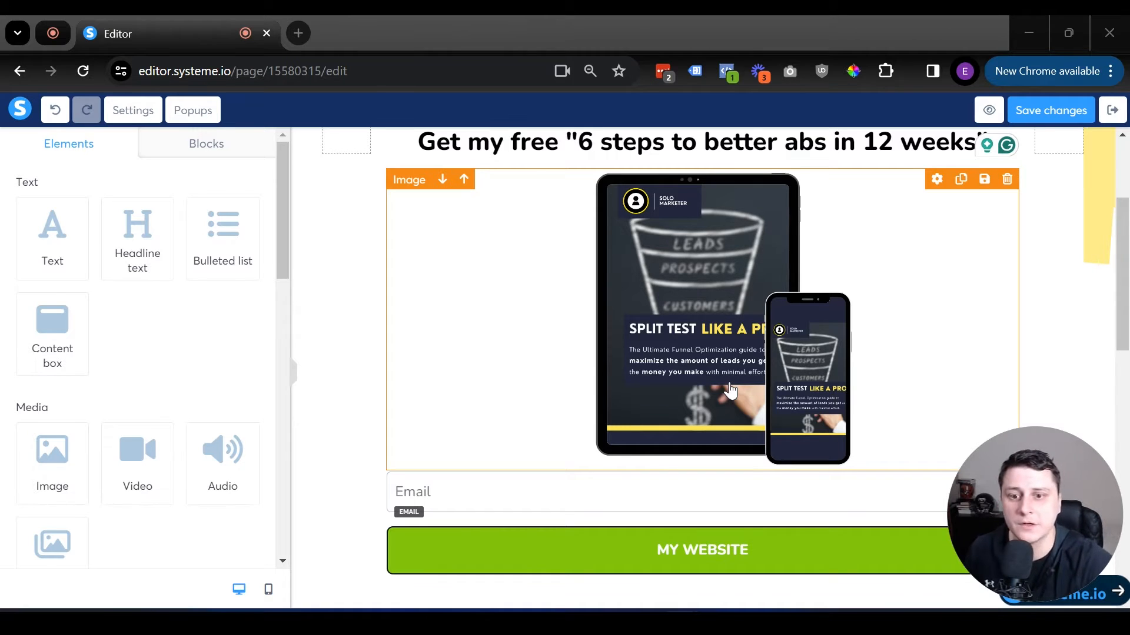
{"action": "scroll", "coordinate": [827, 340], "scroll_direction": "up", "scroll_amount": 3}
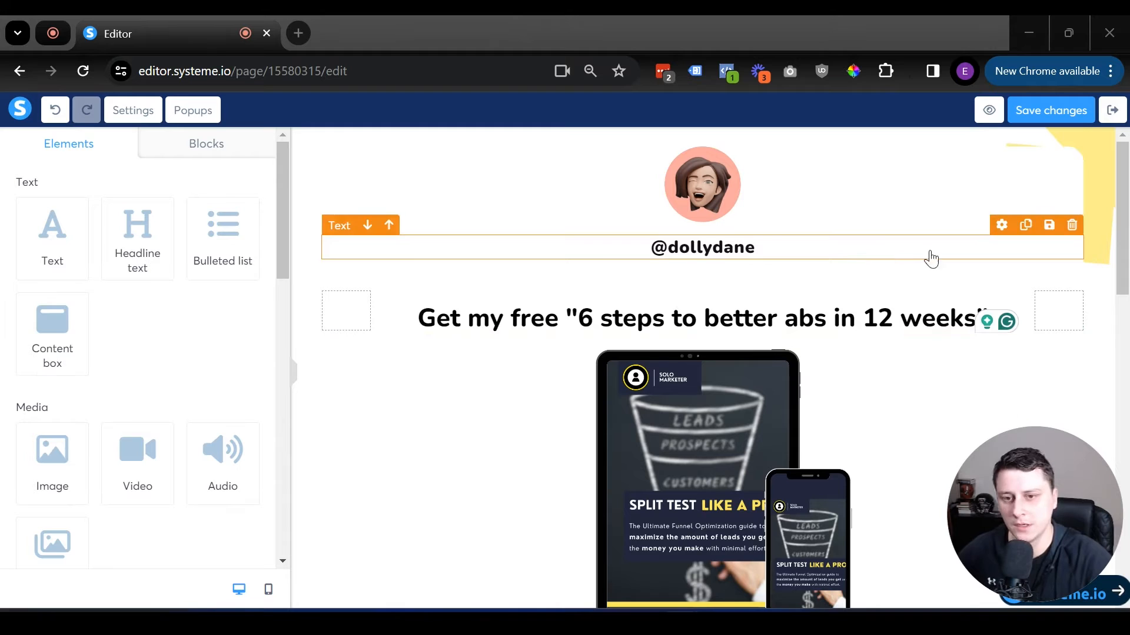
{"action": "scroll", "coordinate": [883, 446], "scroll_direction": "down", "scroll_amount": 2}
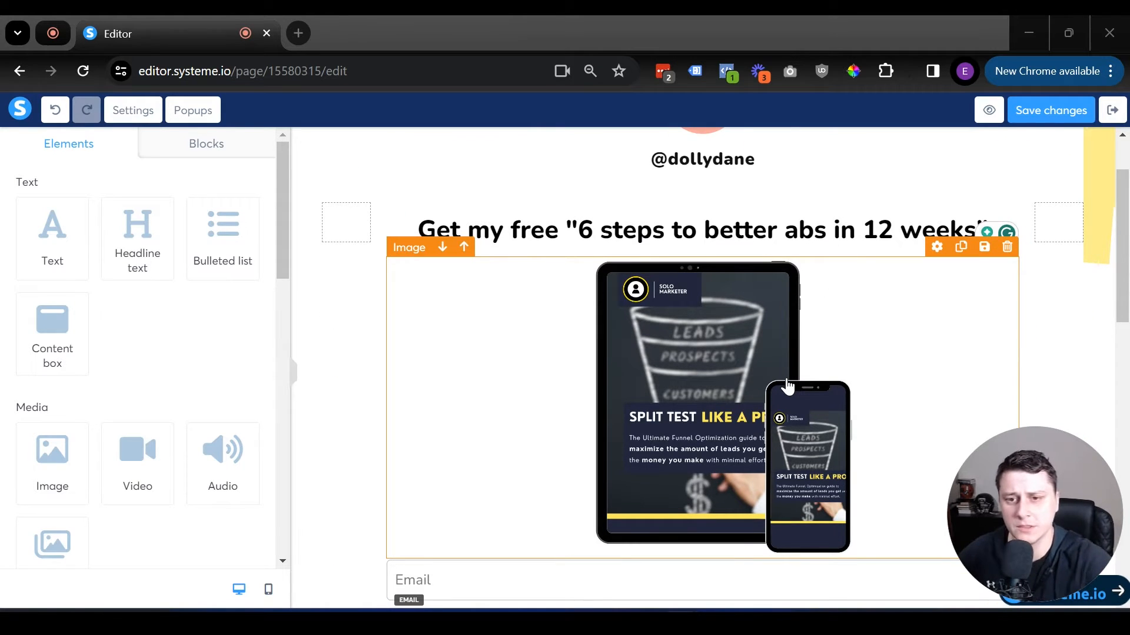
{"action": "scroll", "coordinate": [787, 386], "scroll_direction": "down", "scroll_amount": 3}
{"action": "scroll", "coordinate": [700, 253], "scroll_direction": "up", "scroll_amount": 2}
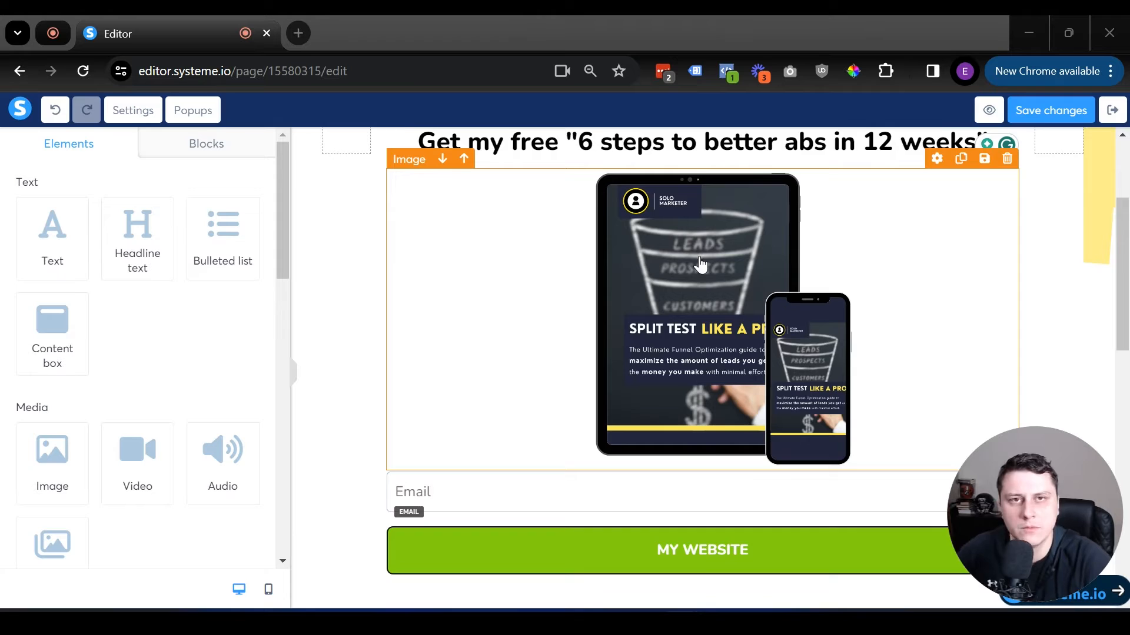
Delete the Email form input between the mockup image and the green MY WEBSITE button.
{"action": "scroll", "coordinate": [610, 217], "scroll_direction": "up", "scroll_amount": 3}
{"action": "scroll", "coordinate": [875, 464], "scroll_direction": "down", "scroll_amount": 5}
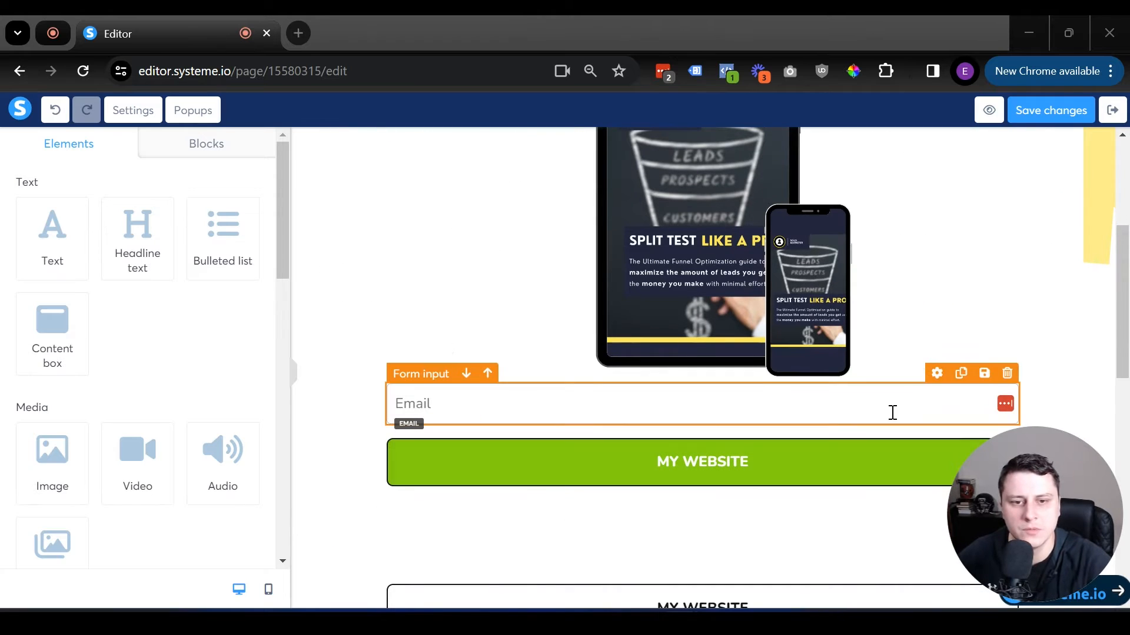
{"action": "left_click", "coordinate": [1007, 373]}
{"action": "key", "text": "Return"}
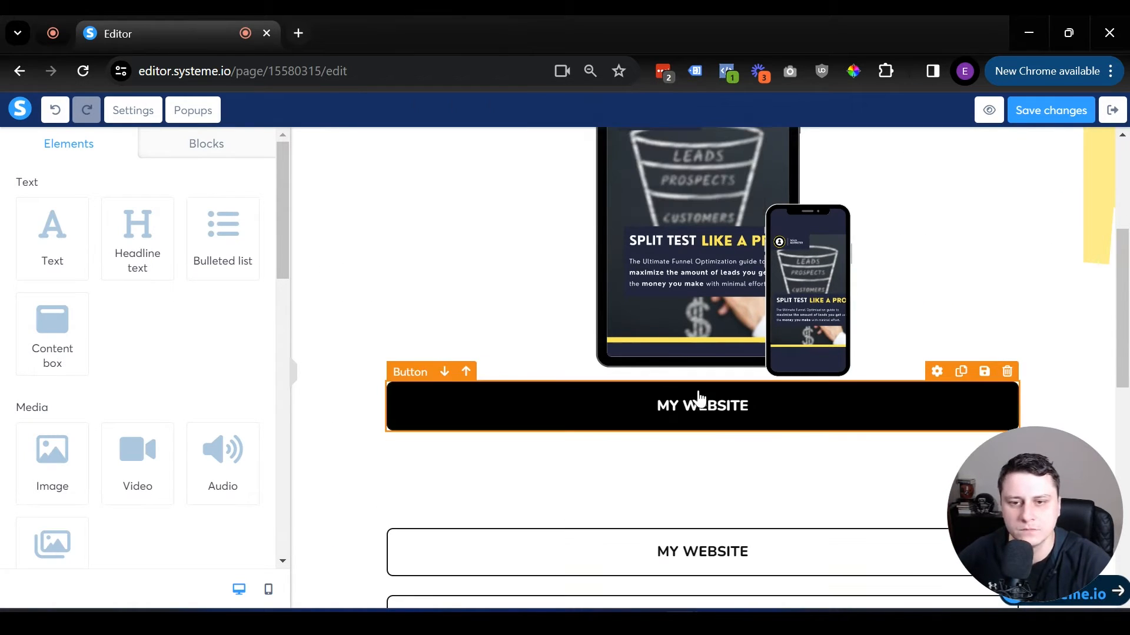
Change the green MY WEBSITE button's click action to Open URL.
{"action": "left_click", "coordinate": [584, 405]}
{"action": "left_click", "coordinate": [124, 208]}
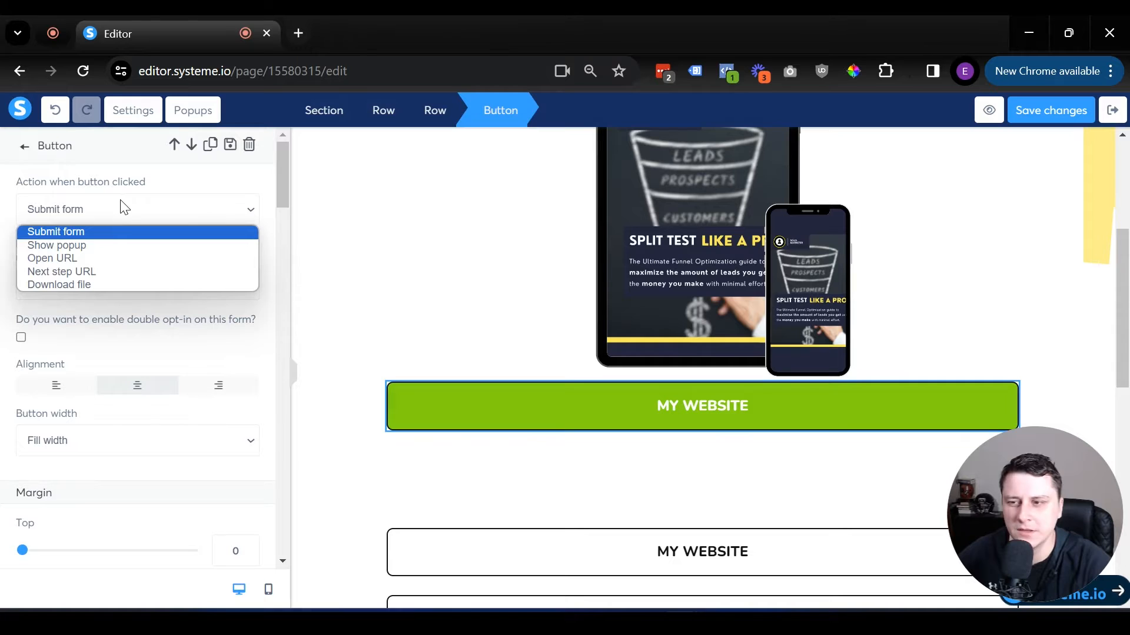
{"action": "left_click", "coordinate": [112, 258]}
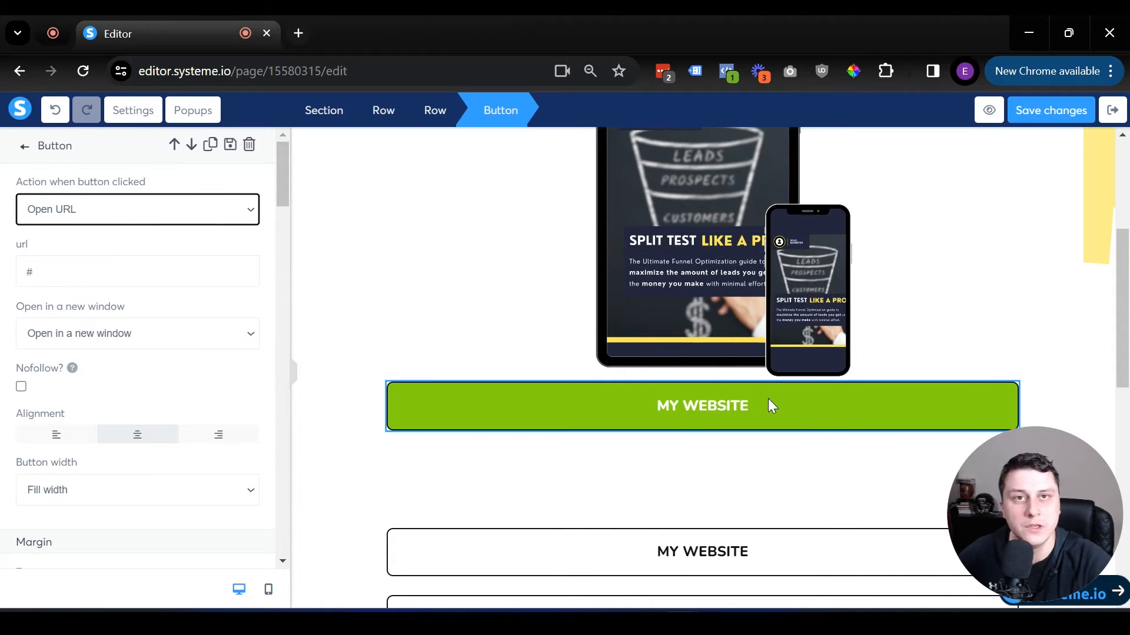
{"action": "left_click", "coordinate": [481, 338]}
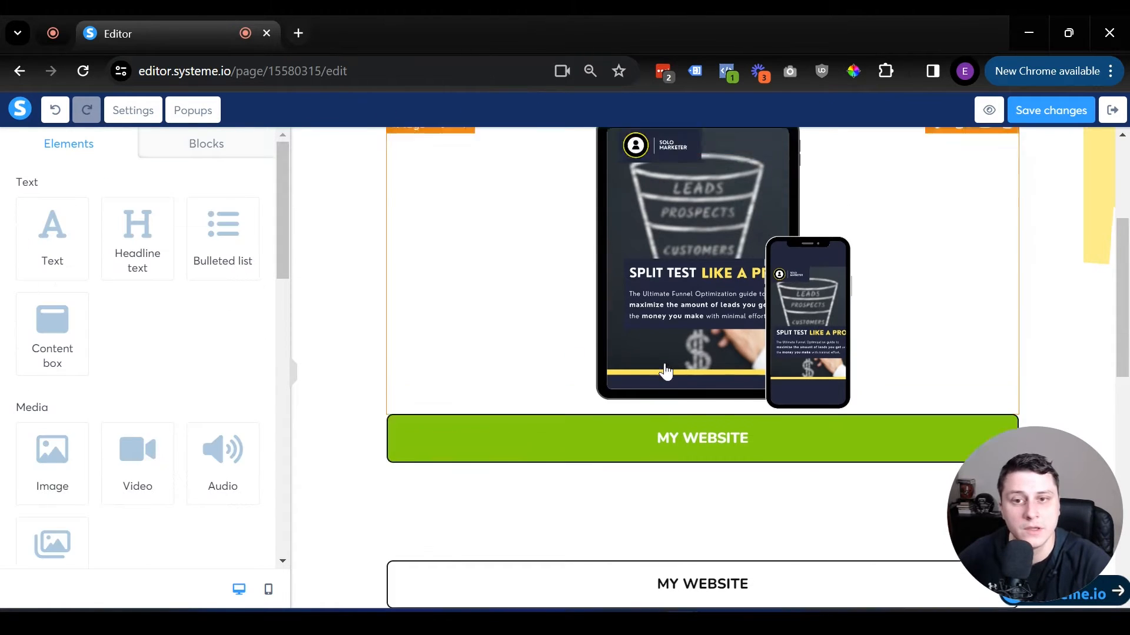
Append "video training for an 80% discount" to the end of the "Get my free" headline.
{"action": "scroll", "coordinate": [665, 371], "scroll_direction": "up", "scroll_amount": 4}
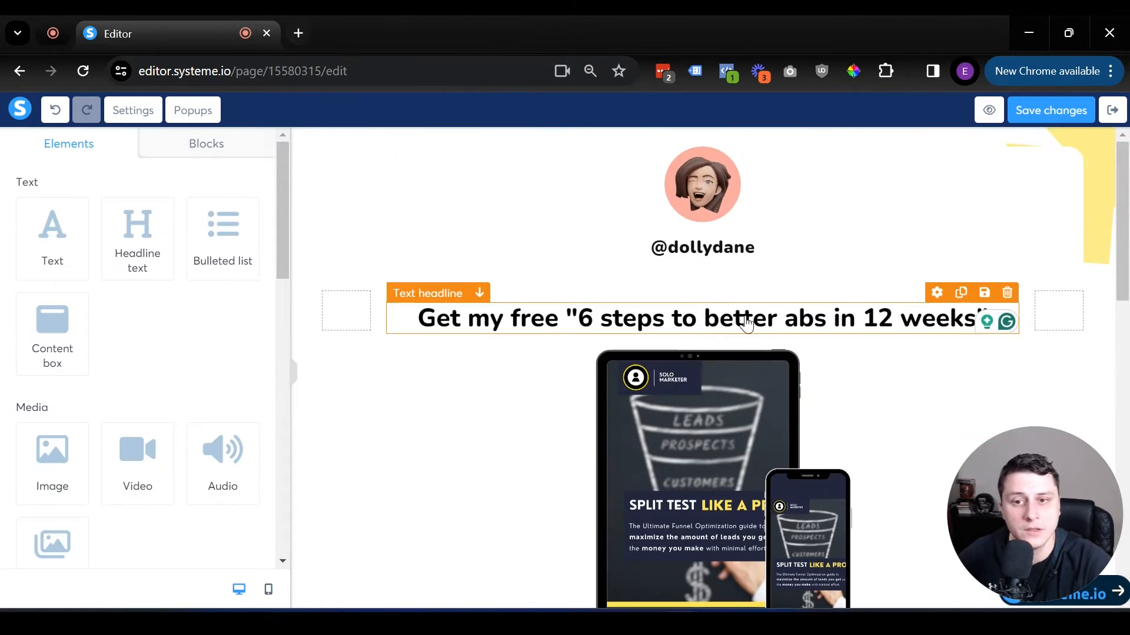
{"action": "double_click", "coordinate": [656, 325]}
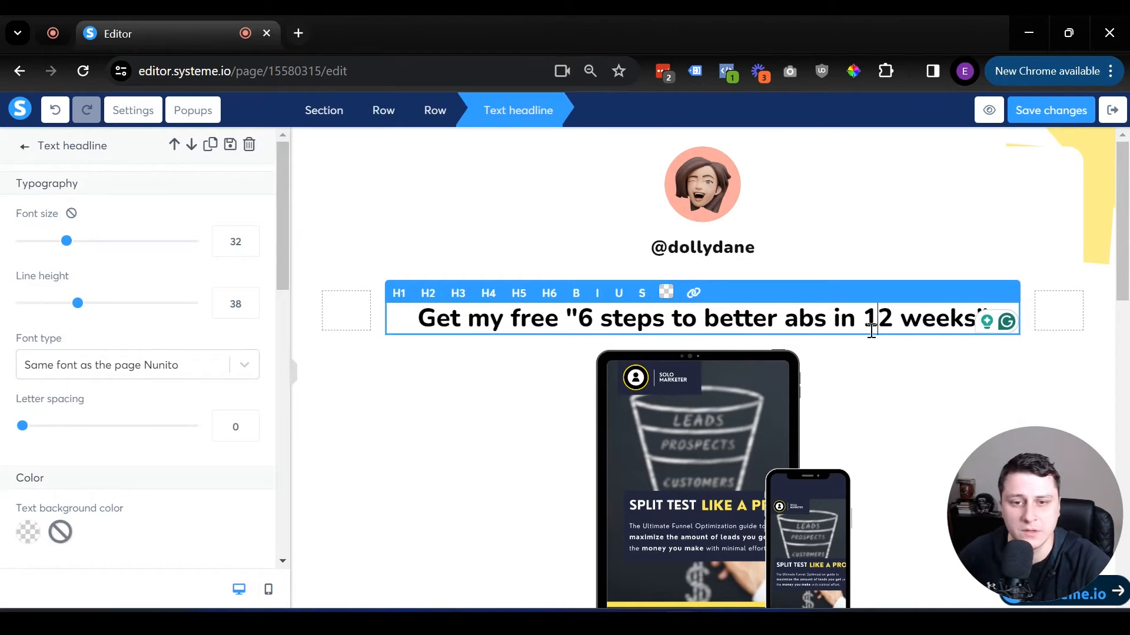
{"action": "key", "text": "Right"}
{"action": "key", "text": "Right"}
{"action": "key", "text": "Right"}
{"action": "key", "text": "Right"}
{"action": "type", "text": "video train"}
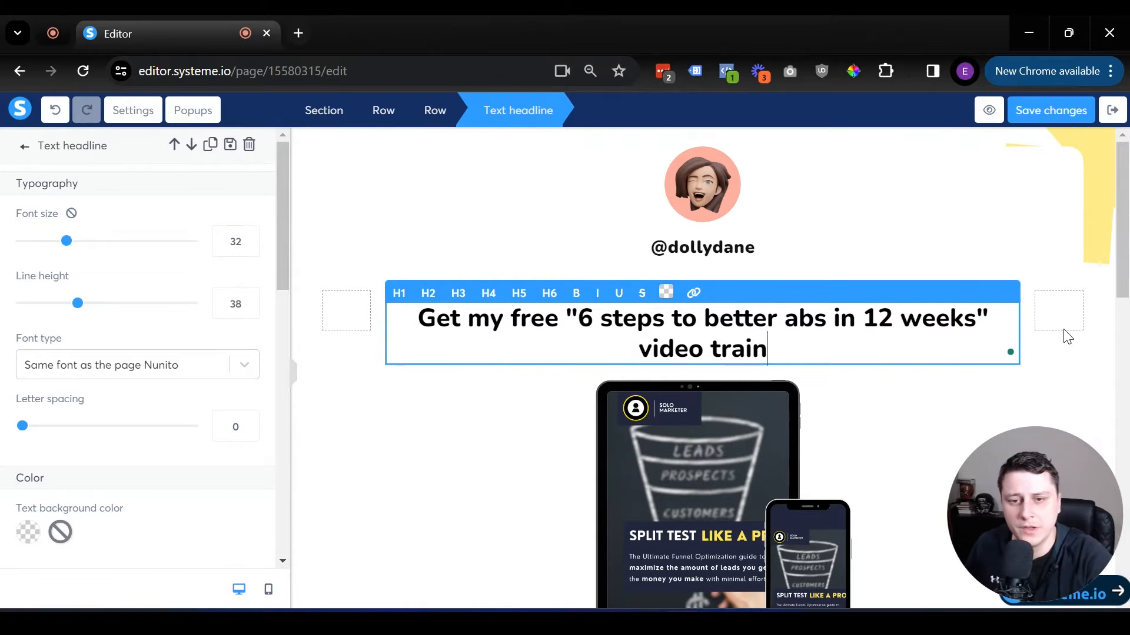
{"action": "type", "text": "ing for an 80% discount"}
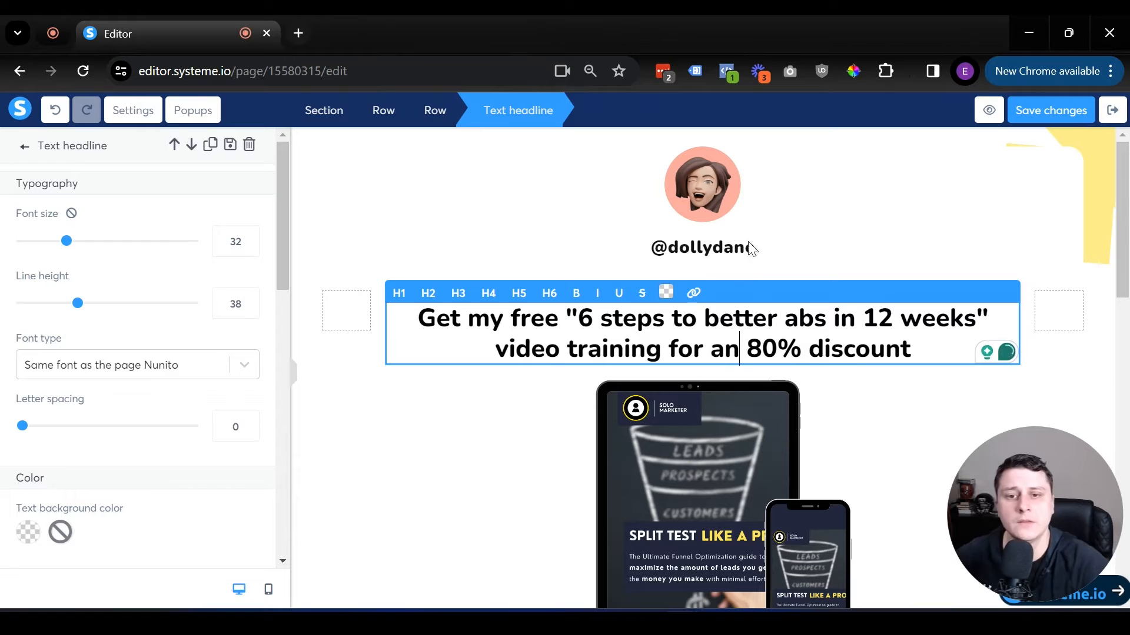
{"action": "left_click", "coordinate": [834, 230]}
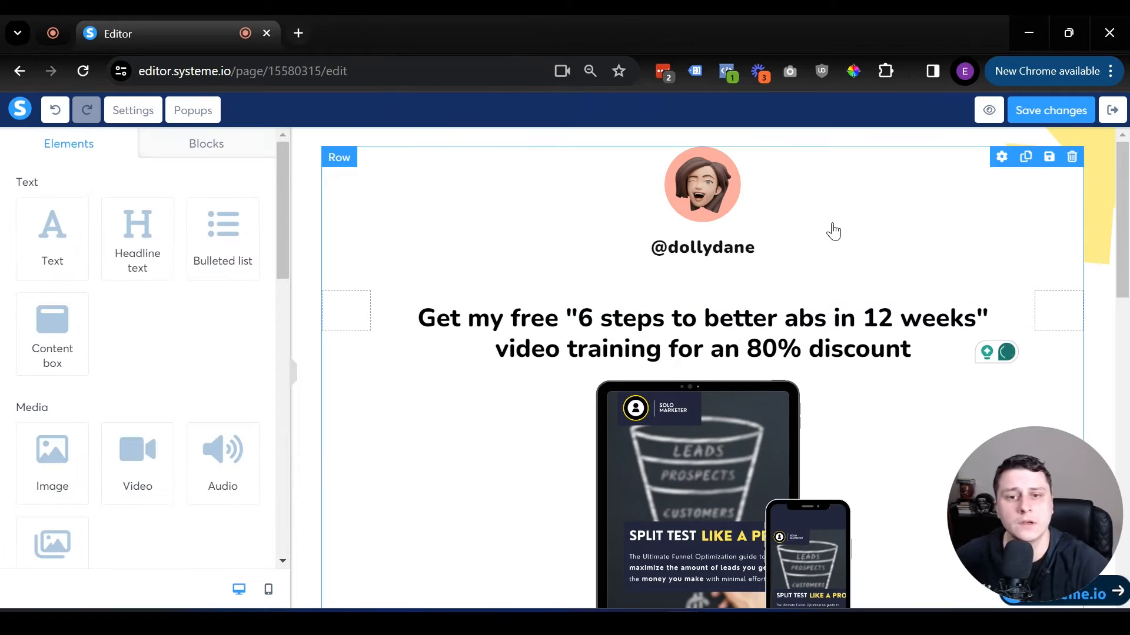
{"action": "scroll", "coordinate": [834, 231], "scroll_direction": "down", "scroll_amount": 2}
{"action": "left_click", "coordinate": [802, 263]}
{"action": "left_click_drag", "start_coordinate": [749, 261], "coordinate": [888, 260]}
{"action": "left_click", "coordinate": [909, 257]}
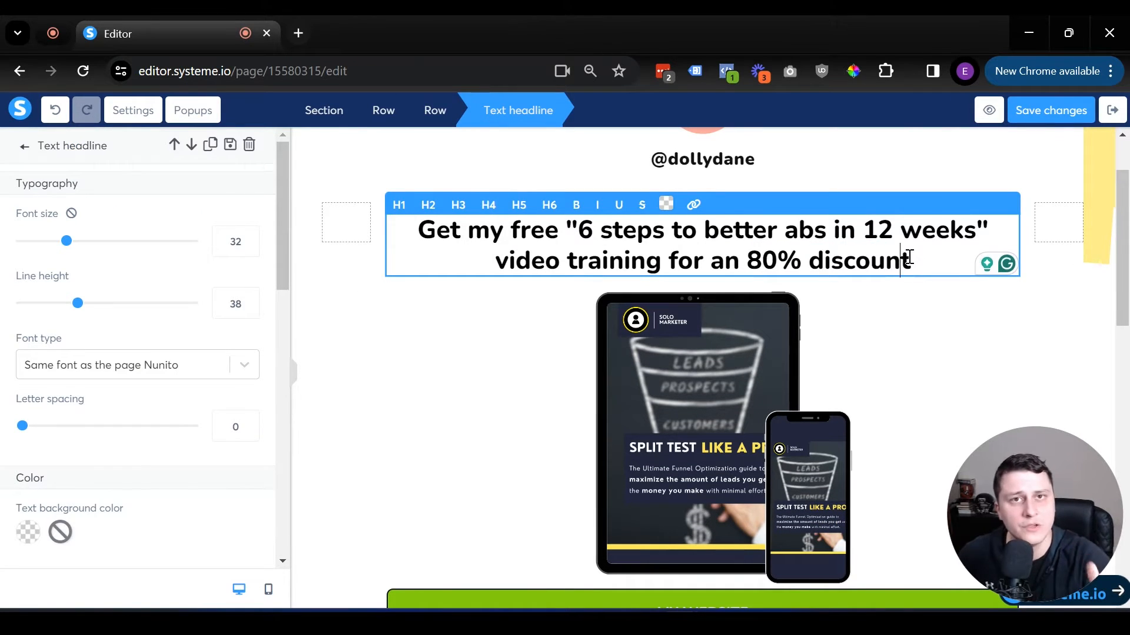
{"action": "left_click", "coordinate": [591, 324]}
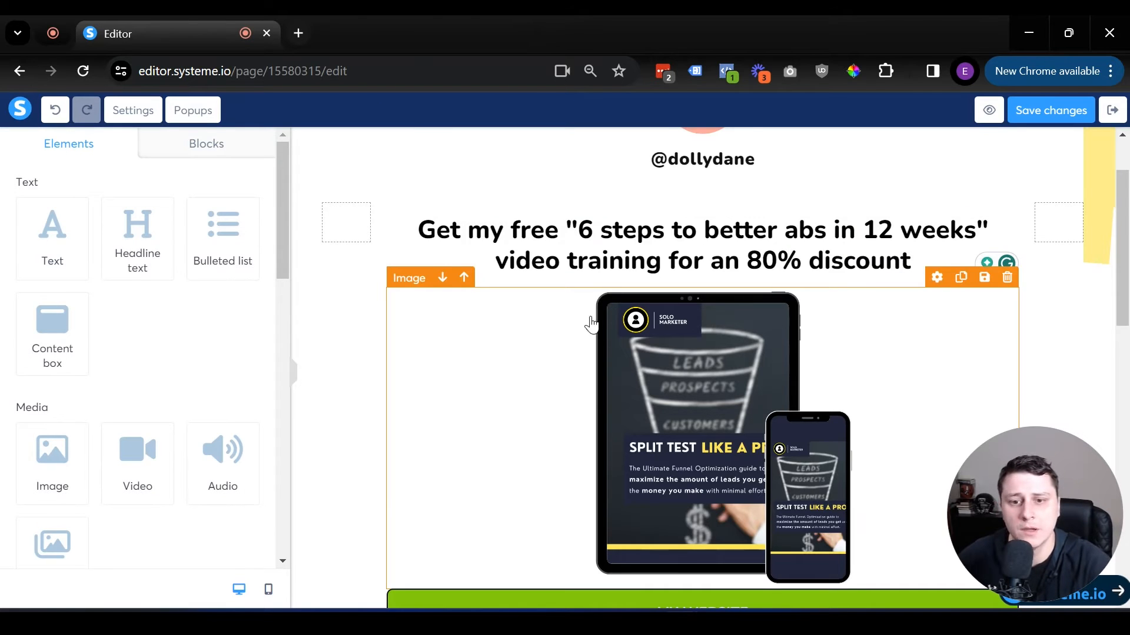
Replace the green button's text with "Go claim my 80% DISCOUNT!".
{"action": "scroll", "coordinate": [592, 324], "scroll_direction": "down", "scroll_amount": 3}
{"action": "left_click", "coordinate": [733, 437]}
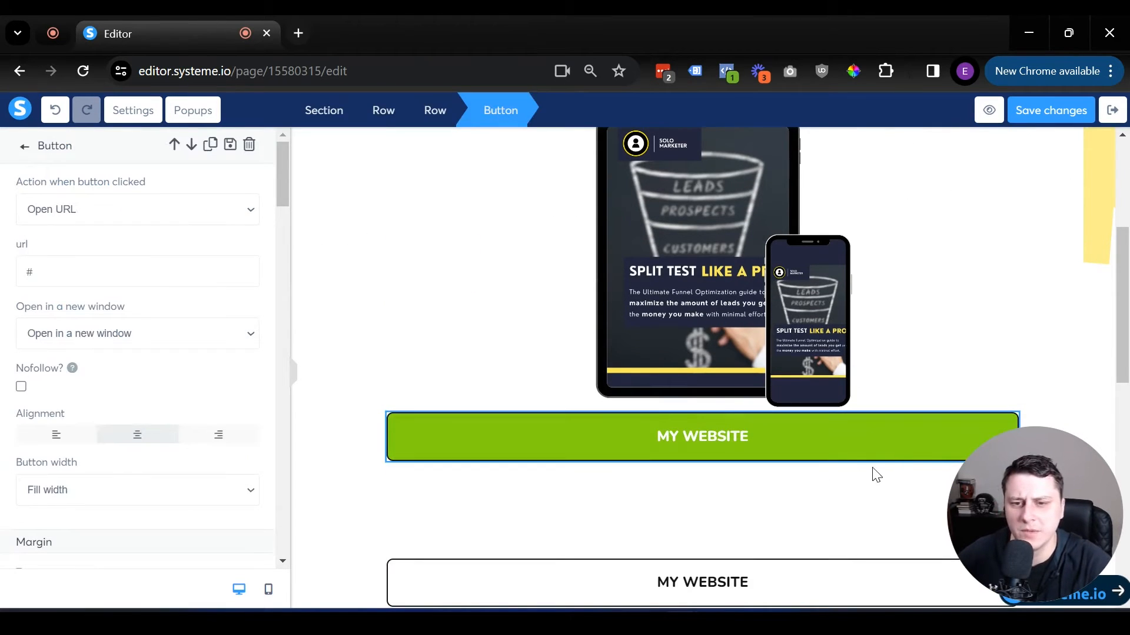
{"action": "scroll", "coordinate": [136, 406], "scroll_direction": "down", "scroll_amount": 10}
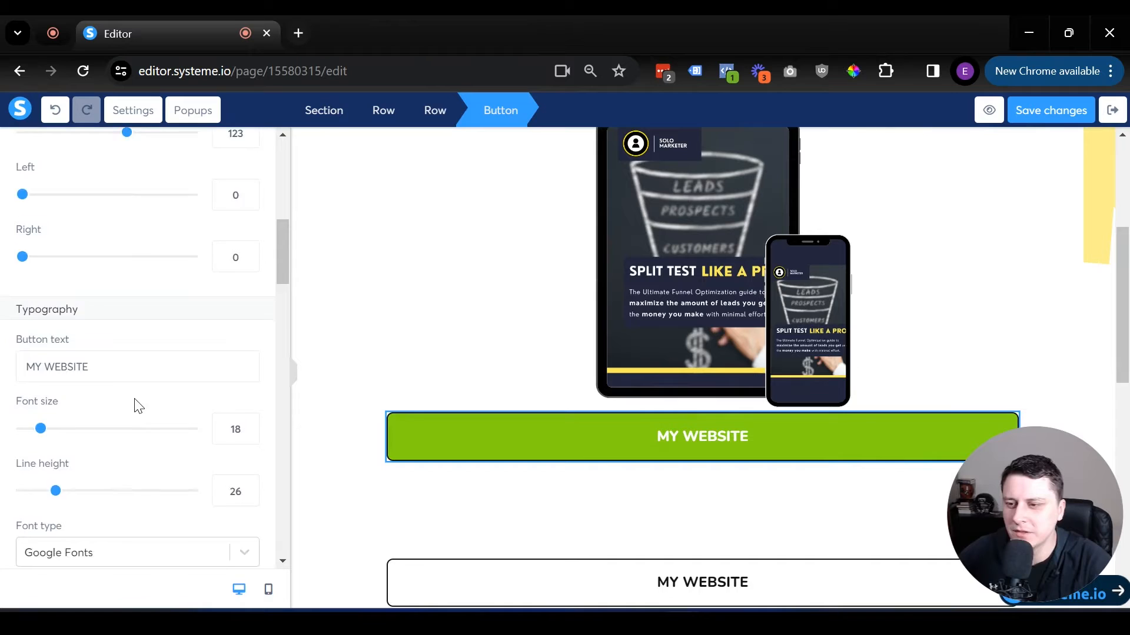
{"action": "scroll", "coordinate": [138, 406], "scroll_direction": "down", "scroll_amount": 2}
{"action": "triple_click", "coordinate": [100, 285]}
{"action": "type", "text": "Go claim my 80% DISCOUNT!"}
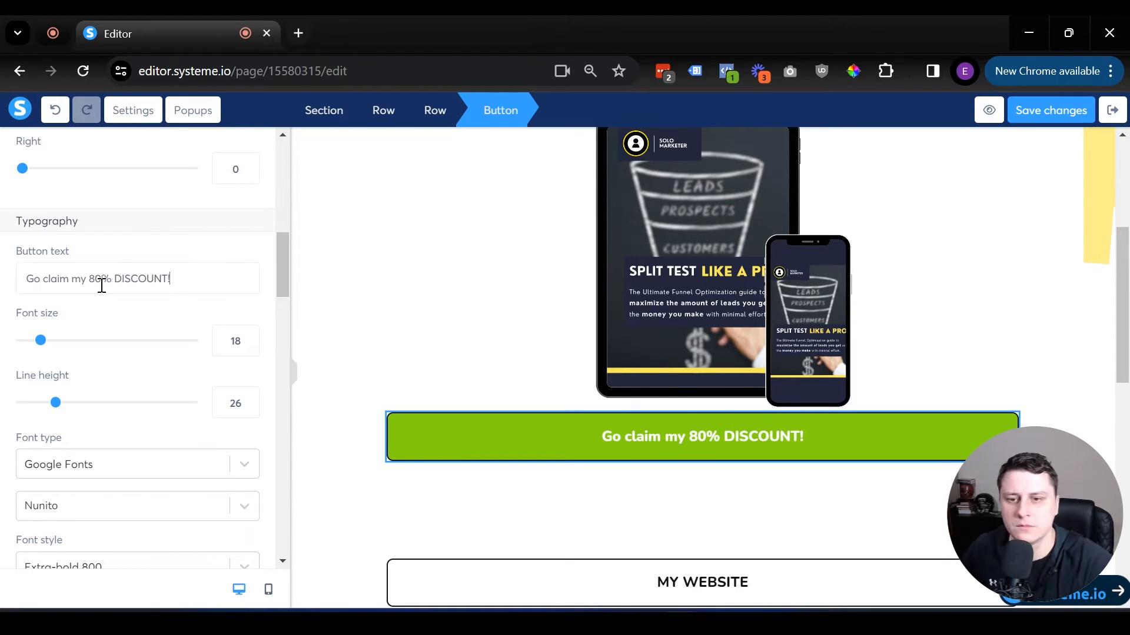
{"action": "scroll", "coordinate": [693, 410], "scroll_direction": "up", "scroll_amount": 2}
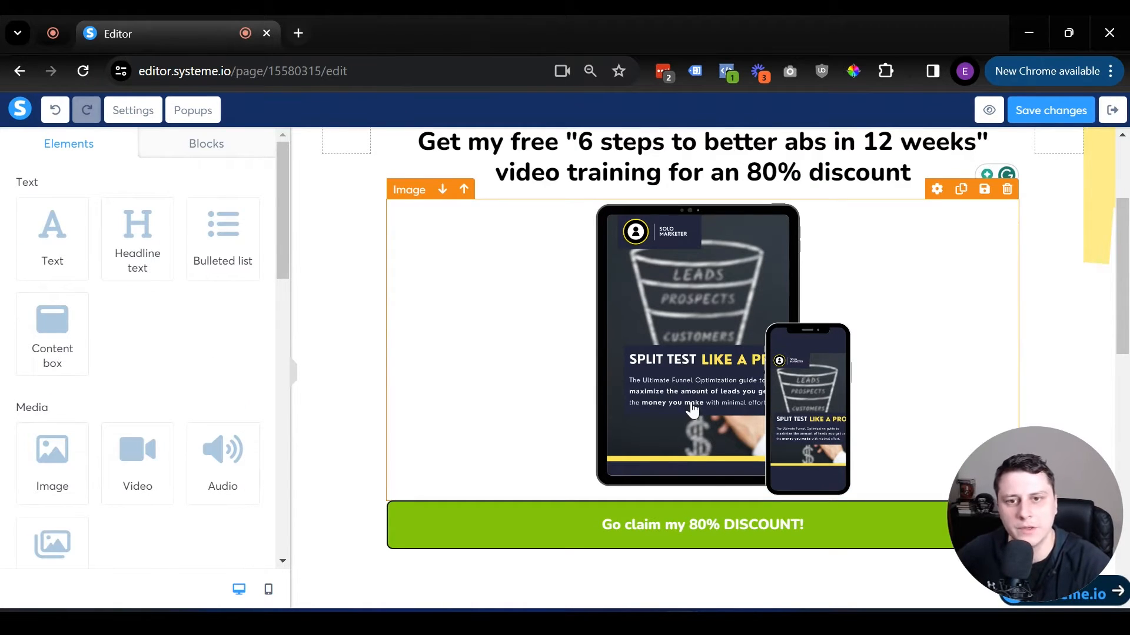
Add a countdown element between the headline and the mockup image.
{"action": "scroll", "coordinate": [692, 410], "scroll_direction": "up", "scroll_amount": 4}
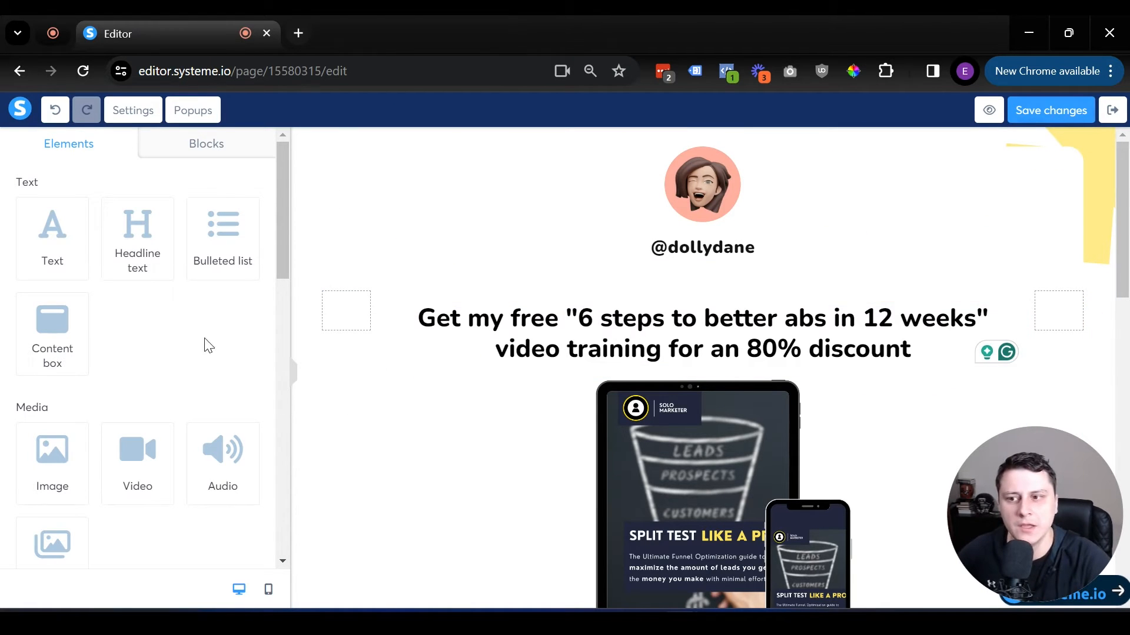
{"action": "scroll", "coordinate": [154, 316], "scroll_direction": "down", "scroll_amount": 5}
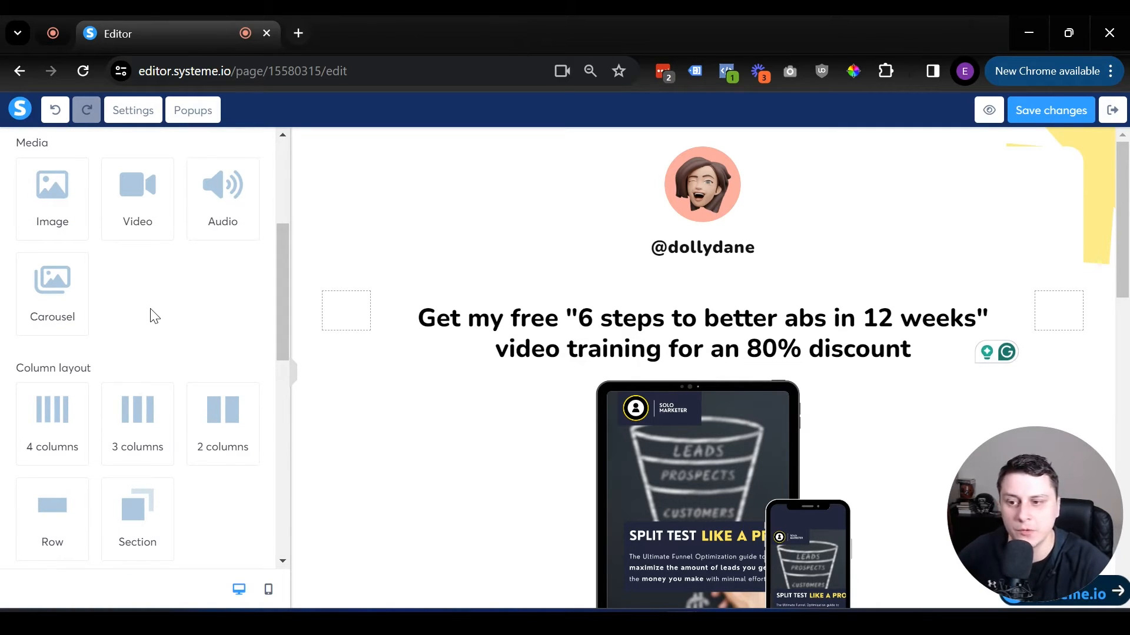
{"action": "scroll", "coordinate": [154, 317], "scroll_direction": "up", "scroll_amount": 5}
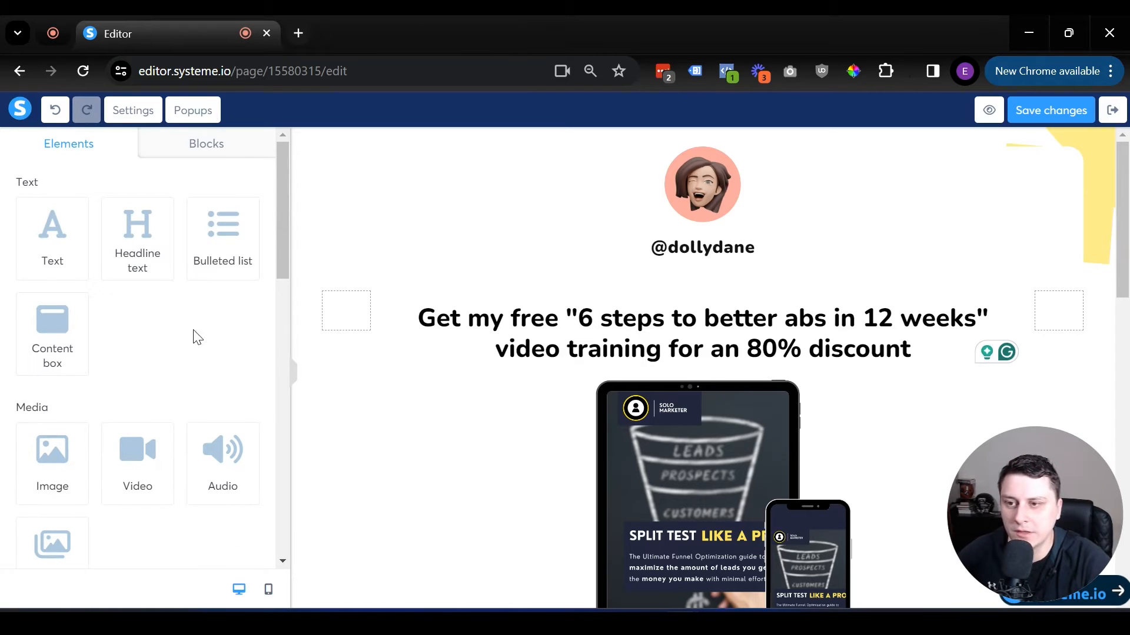
{"action": "left_click_drag", "start_coordinate": [283, 238], "coordinate": [263, 529]}
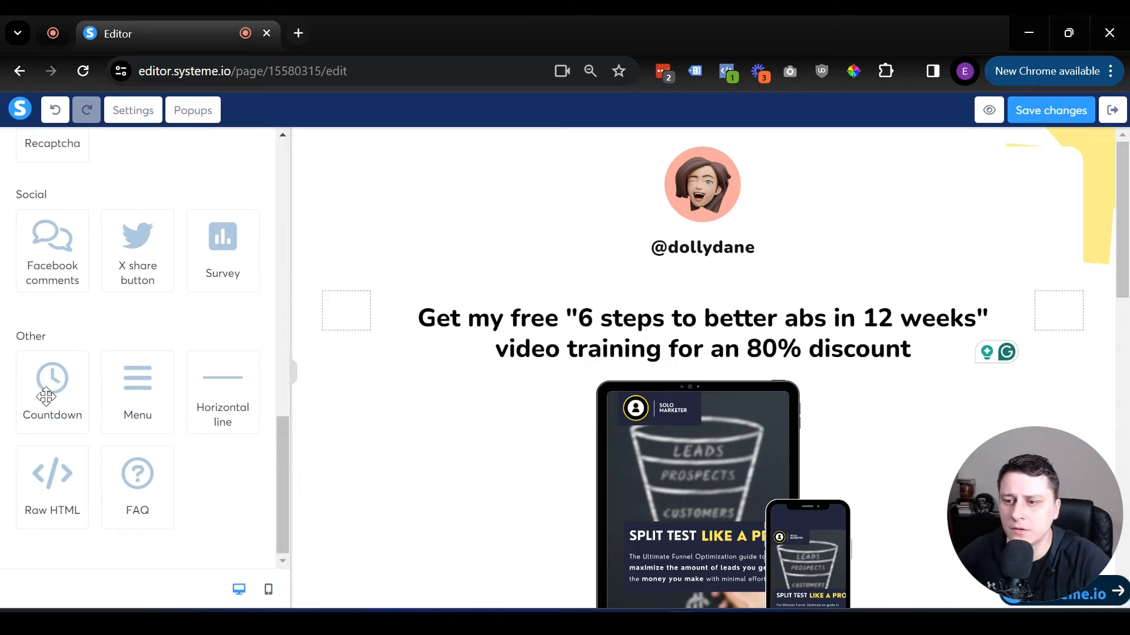
{"action": "left_click_drag", "start_coordinate": [44, 405], "coordinate": [782, 369]}
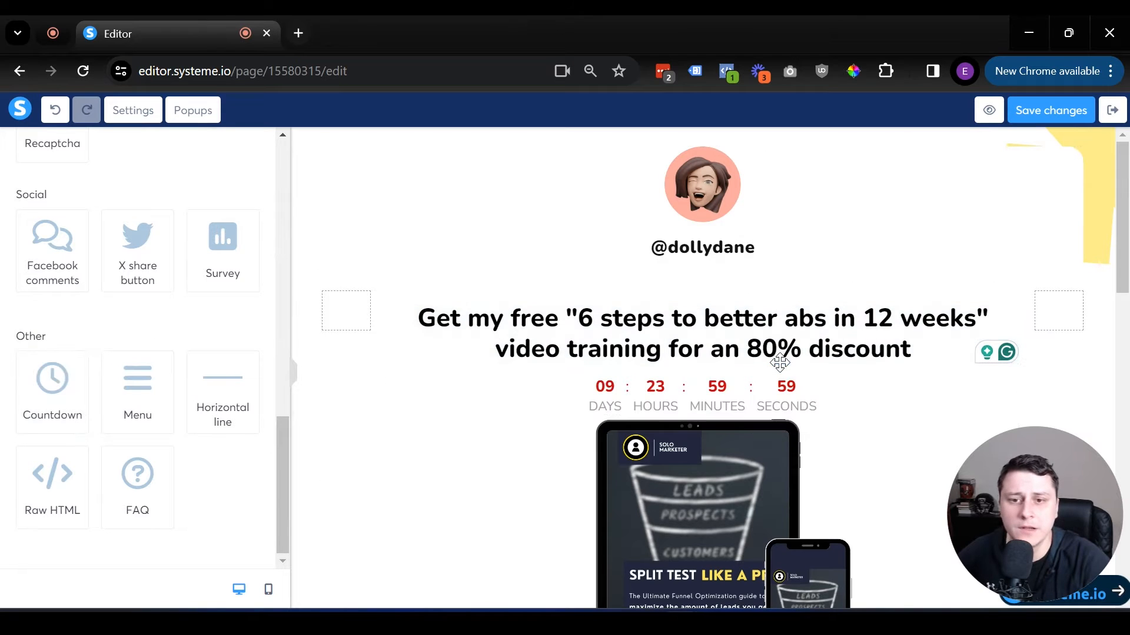
Give the countdown the dark gray default label color (4A4A4A) and a time font size of 42.
{"action": "left_click", "coordinate": [776, 396]}
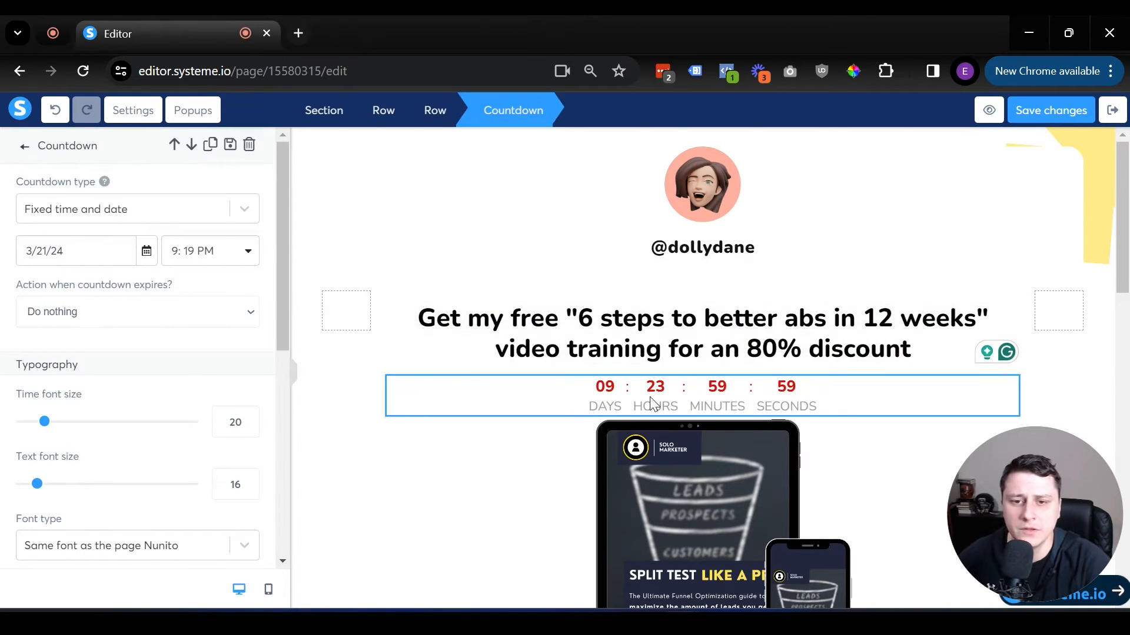
{"action": "scroll", "coordinate": [43, 327], "scroll_direction": "down", "scroll_amount": 7}
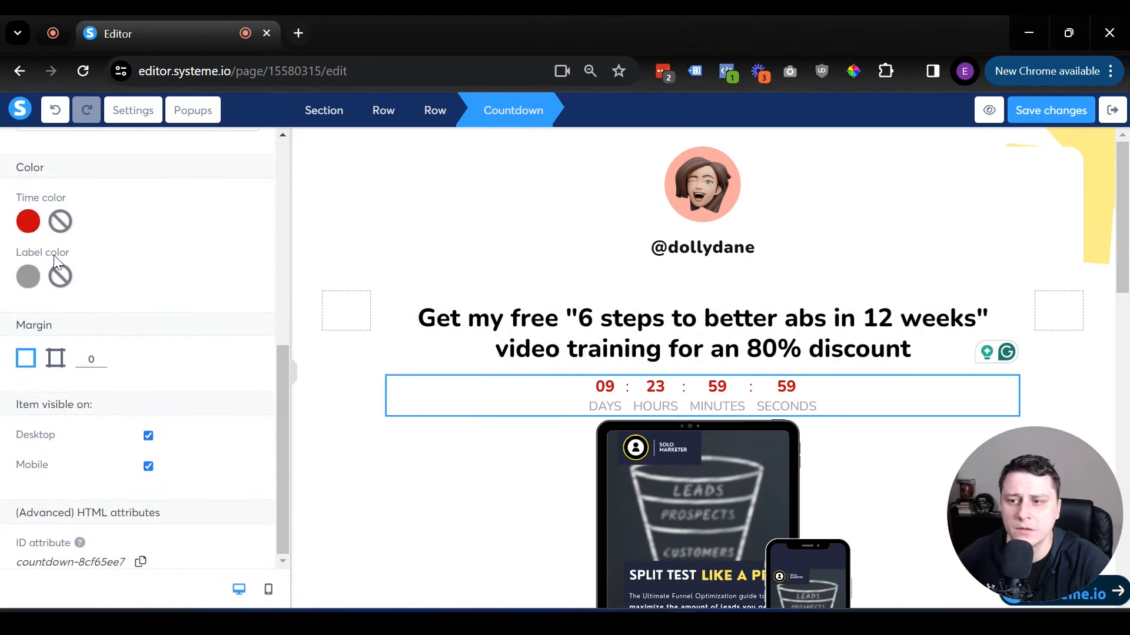
{"action": "left_click", "coordinate": [30, 223]}
{"action": "left_click", "coordinate": [30, 224]}
{"action": "left_click", "coordinate": [33, 282]}
{"action": "left_click", "coordinate": [175, 370]}
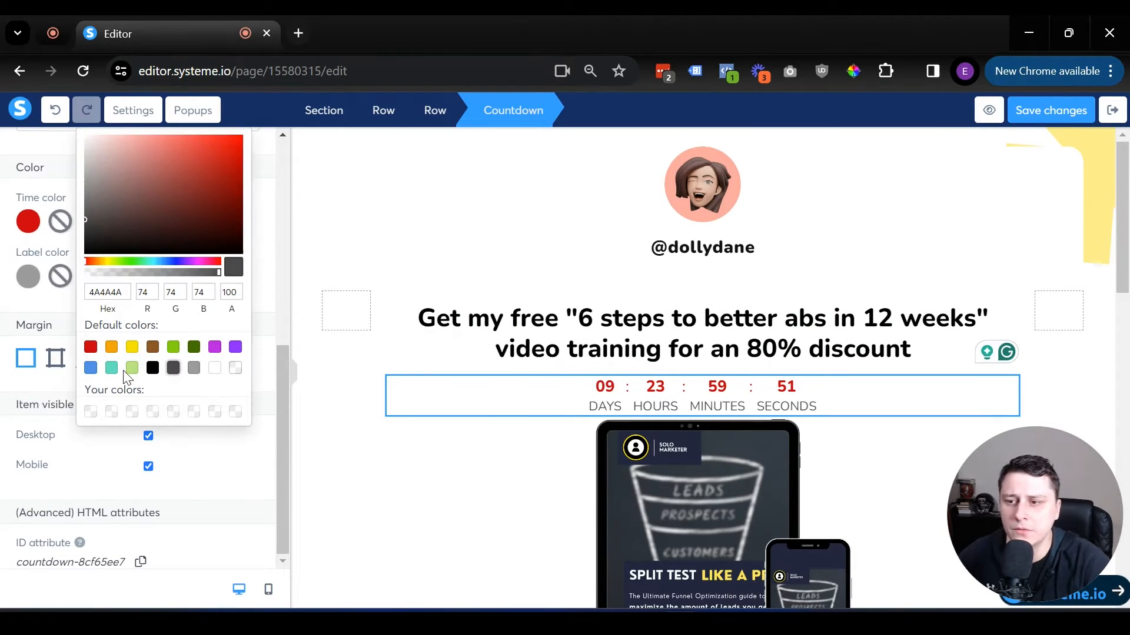
{"action": "left_click", "coordinate": [3, 303]}
{"action": "scroll", "coordinate": [75, 310], "scroll_direction": "up", "scroll_amount": 5}
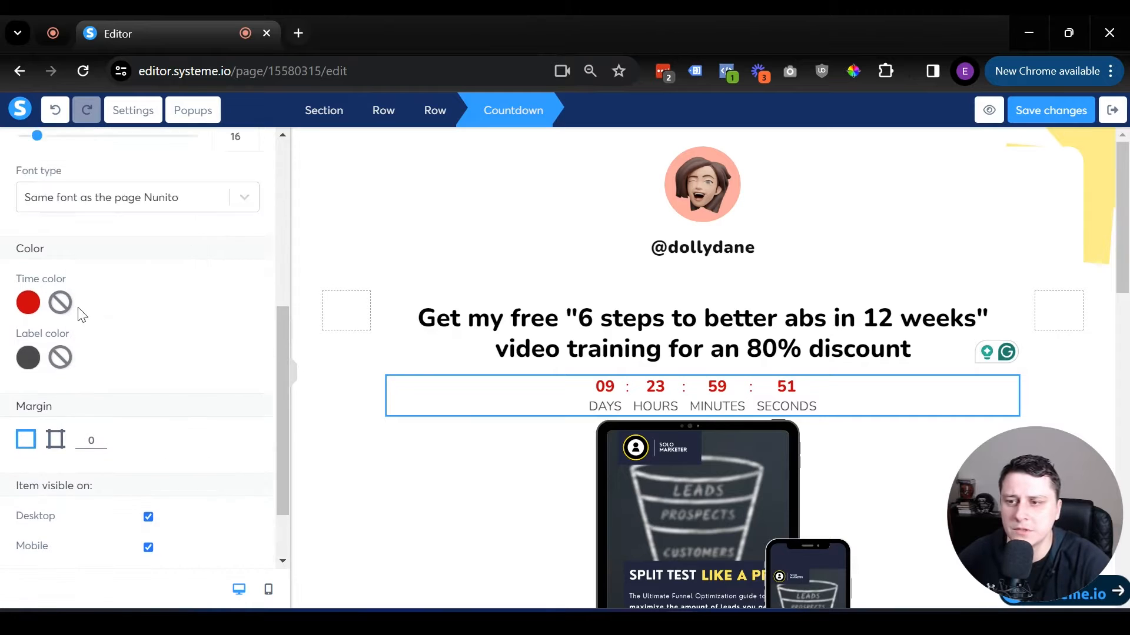
{"action": "left_click_drag", "start_coordinate": [52, 263], "coordinate": [93, 263]}
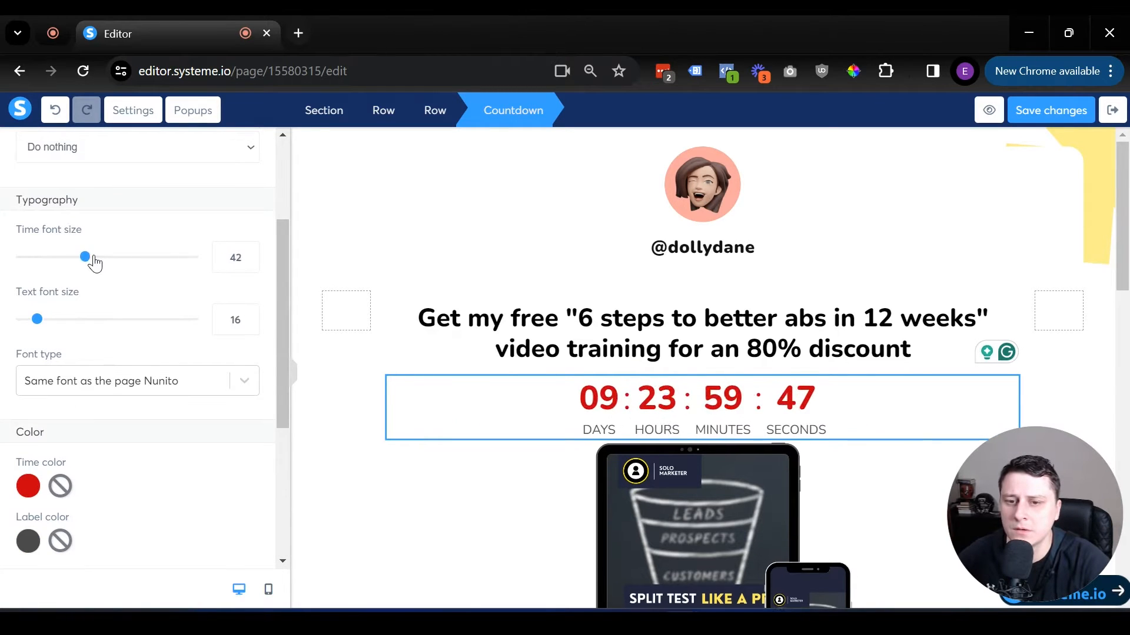
{"action": "left_click", "coordinate": [708, 382]}
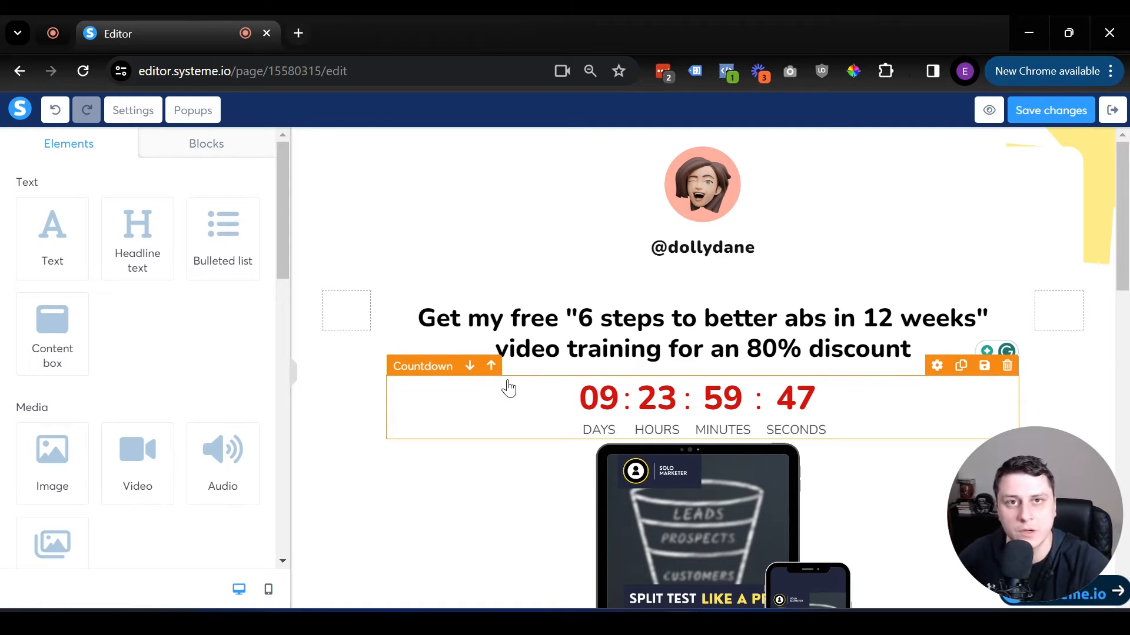
{"action": "scroll", "coordinate": [724, 504], "scroll_direction": "down", "scroll_amount": 8}
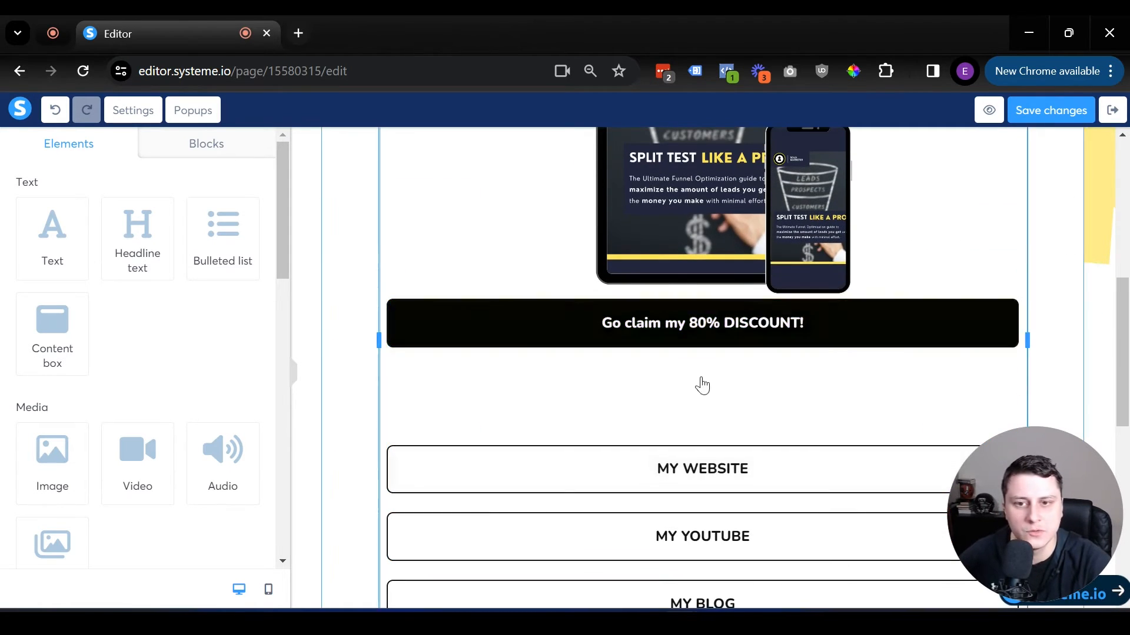
{"action": "scroll", "coordinate": [713, 368], "scroll_direction": "up", "scroll_amount": 8}
Change the countdown's type from a fixed time and date to Daily.
{"action": "left_click", "coordinate": [718, 417]}
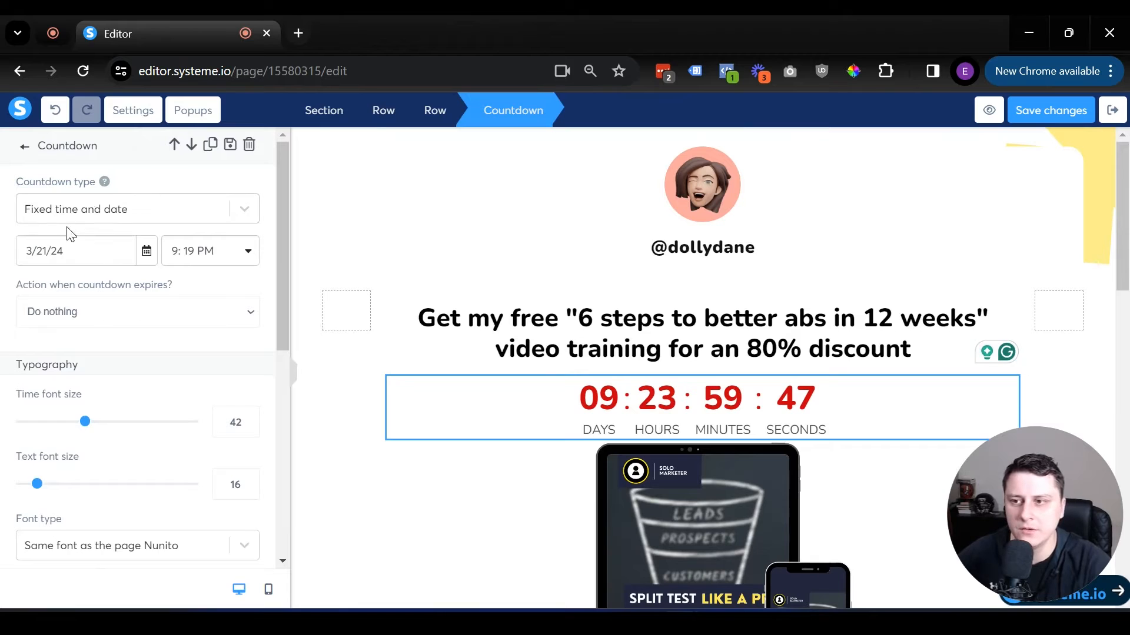
{"action": "left_click", "coordinate": [158, 211]}
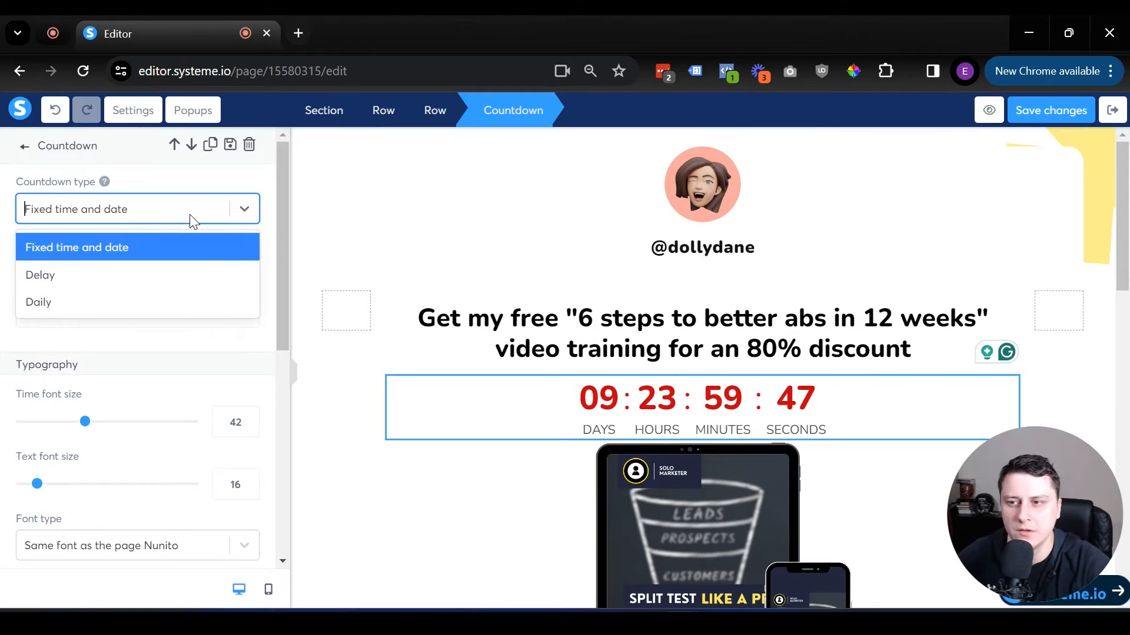
{"action": "left_click", "coordinate": [121, 247]}
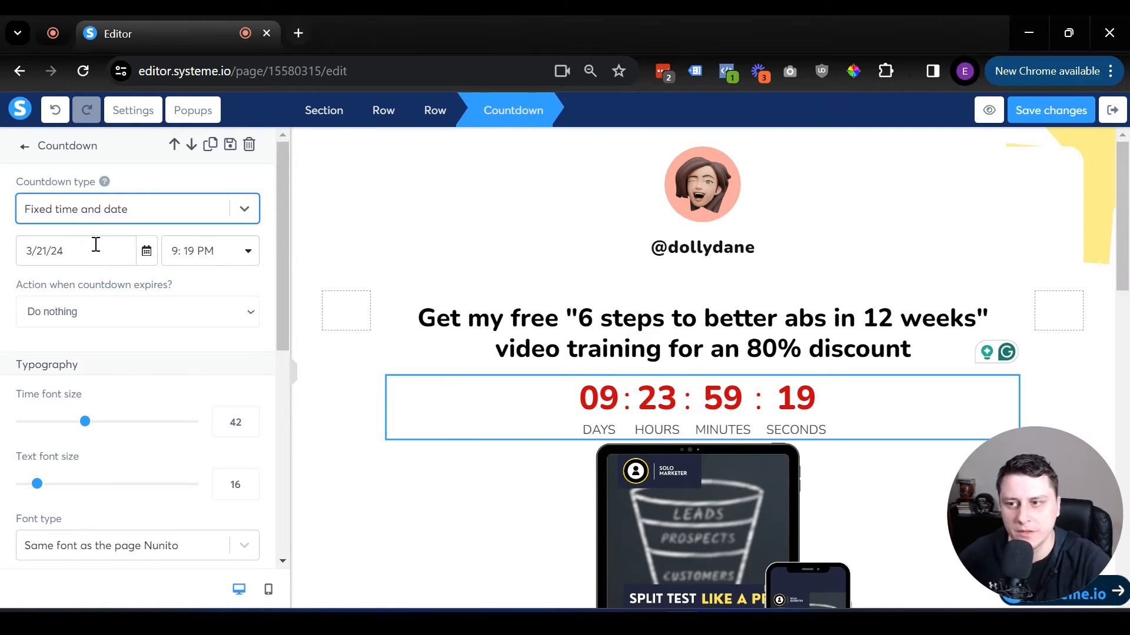
{"action": "left_click", "coordinate": [57, 254]}
{"action": "left_click", "coordinate": [98, 213]}
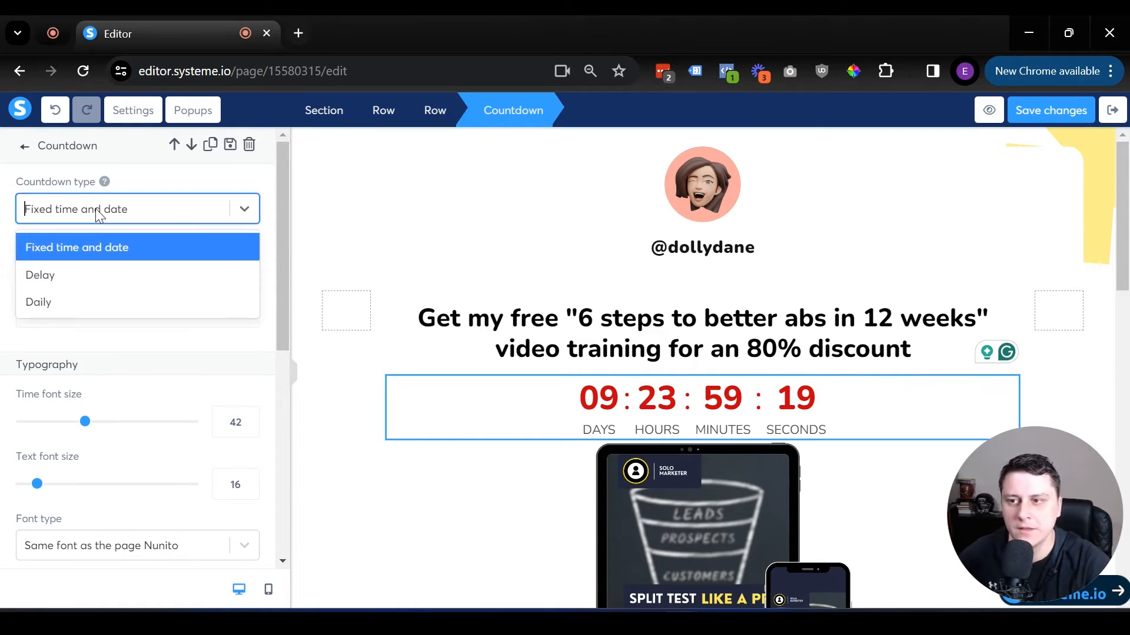
{"action": "left_click", "coordinate": [118, 302]}
Try the Delay countdown type with 27 minutes, and return the countdown to the Daily type.
{"action": "left_click", "coordinate": [72, 210]}
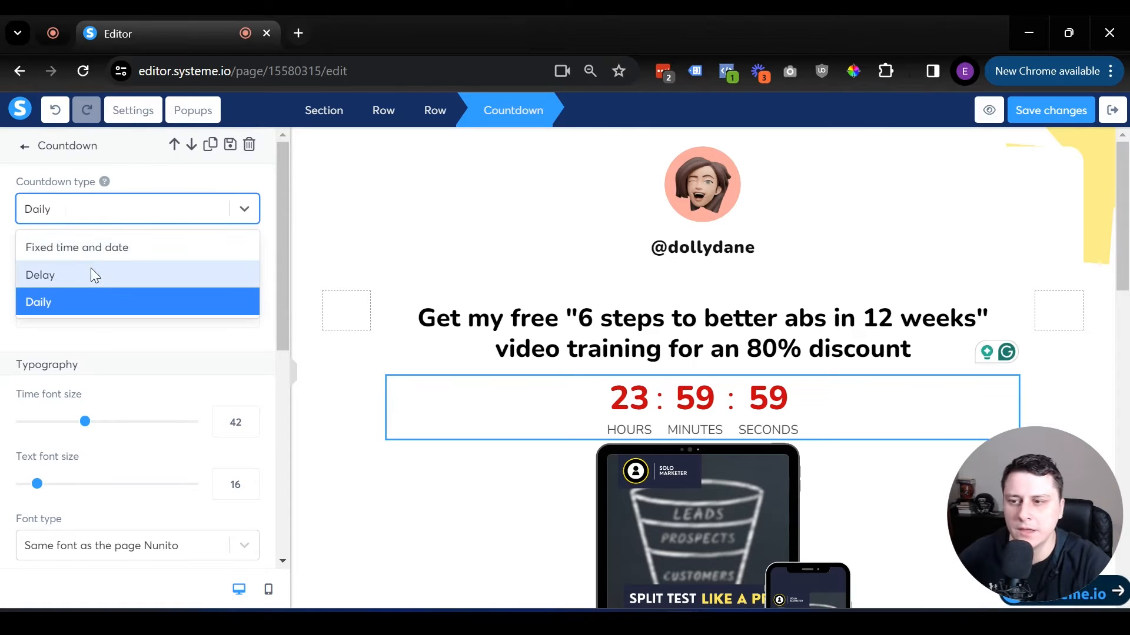
{"action": "left_click", "coordinate": [93, 272]}
{"action": "left_click_drag", "start_coordinate": [32, 333], "coordinate": [100, 393]}
{"action": "left_click", "coordinate": [92, 209]}
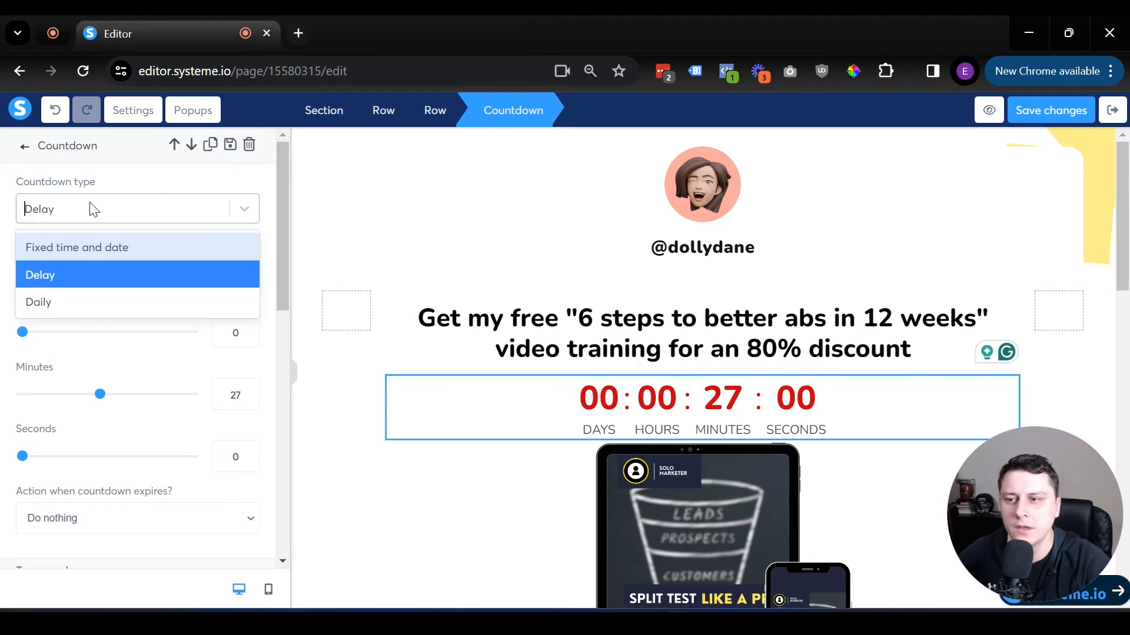
{"action": "left_click", "coordinate": [56, 300]}
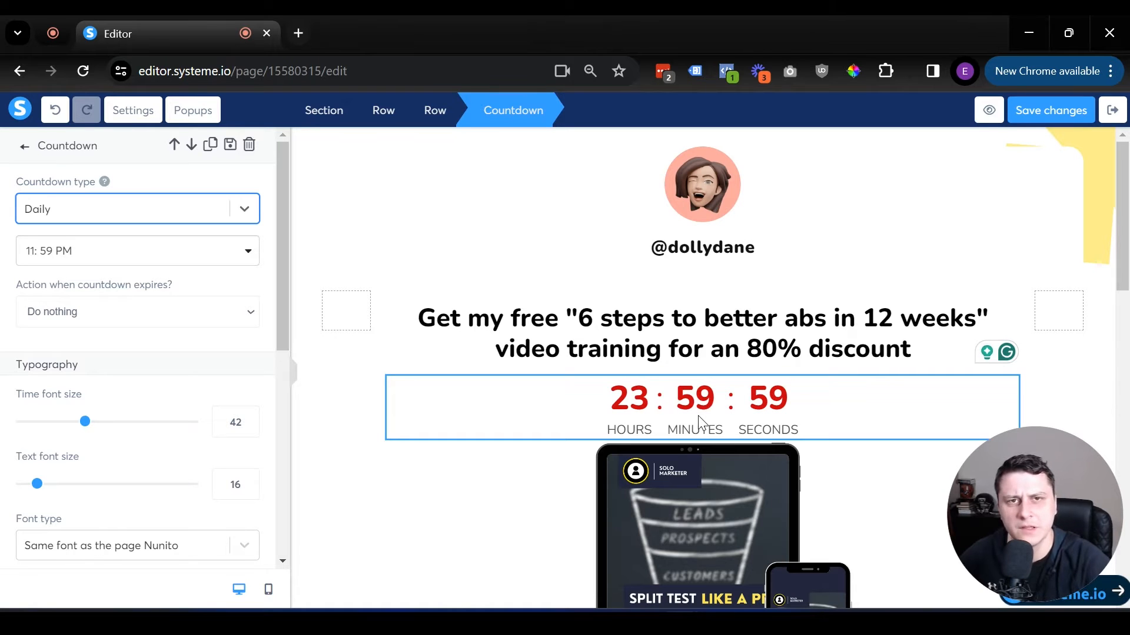
{"action": "left_click", "coordinate": [749, 460]}
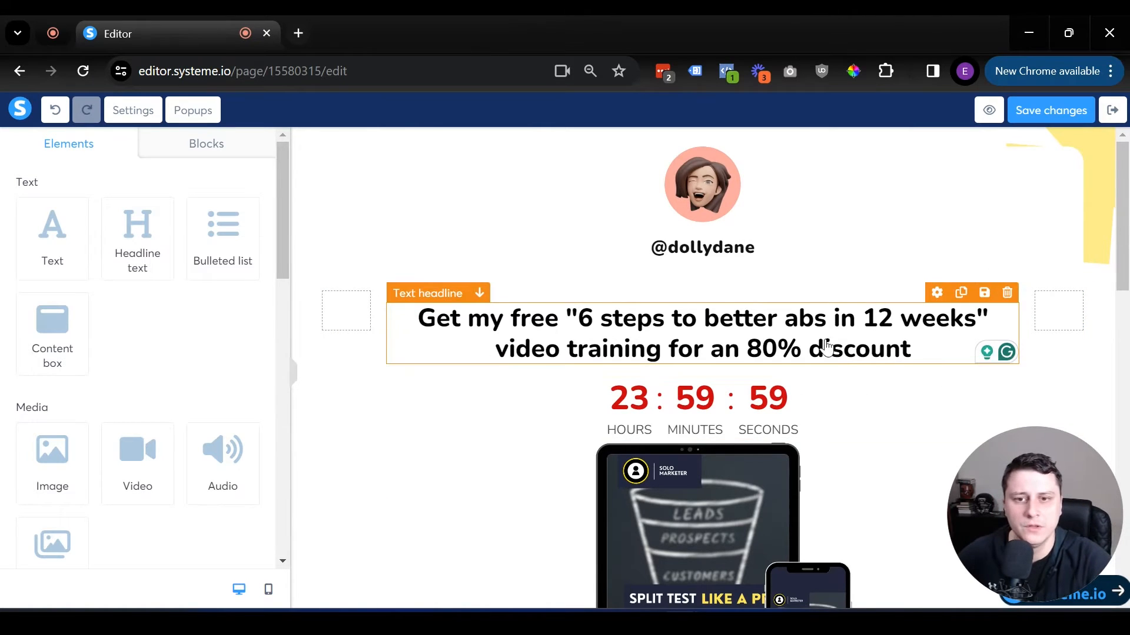
Replace the second line of the "Get my free" headline with "video training FREE for the first 14 days!".
{"action": "scroll", "coordinate": [826, 348], "scroll_direction": "down", "scroll_amount": 4}
{"action": "scroll", "coordinate": [826, 348], "scroll_direction": "up", "scroll_amount": 3}
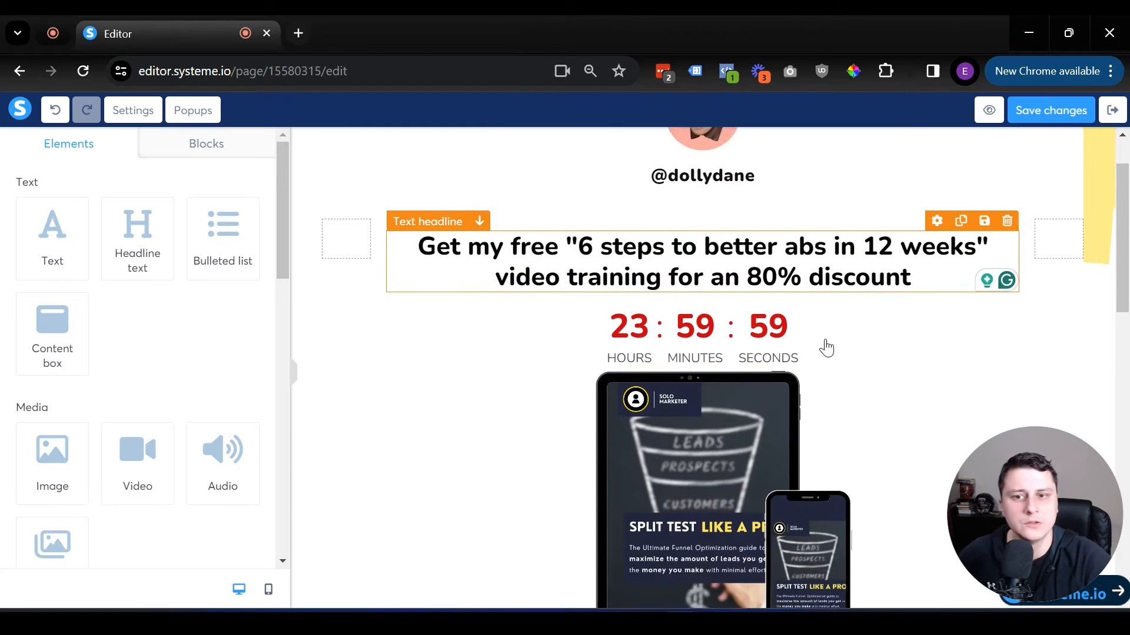
{"action": "scroll", "coordinate": [688, 283], "scroll_direction": "down", "scroll_amount": 3}
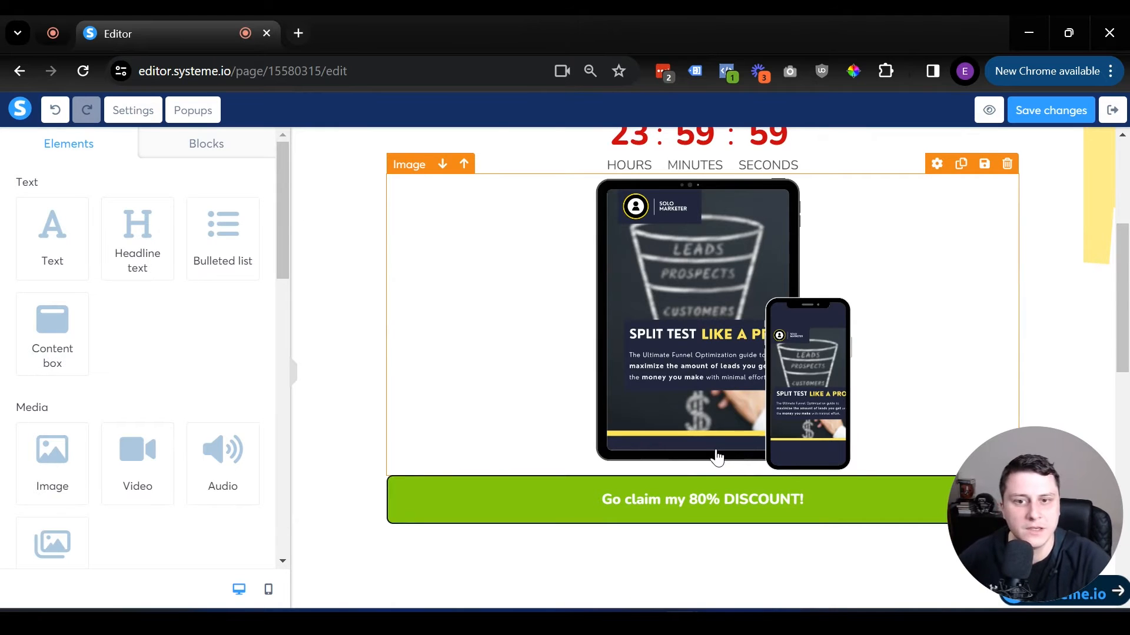
{"action": "scroll", "coordinate": [716, 457], "scroll_direction": "up", "scroll_amount": 4}
{"action": "double_click", "coordinate": [934, 318]}
{"action": "left_click", "coordinate": [929, 337]}
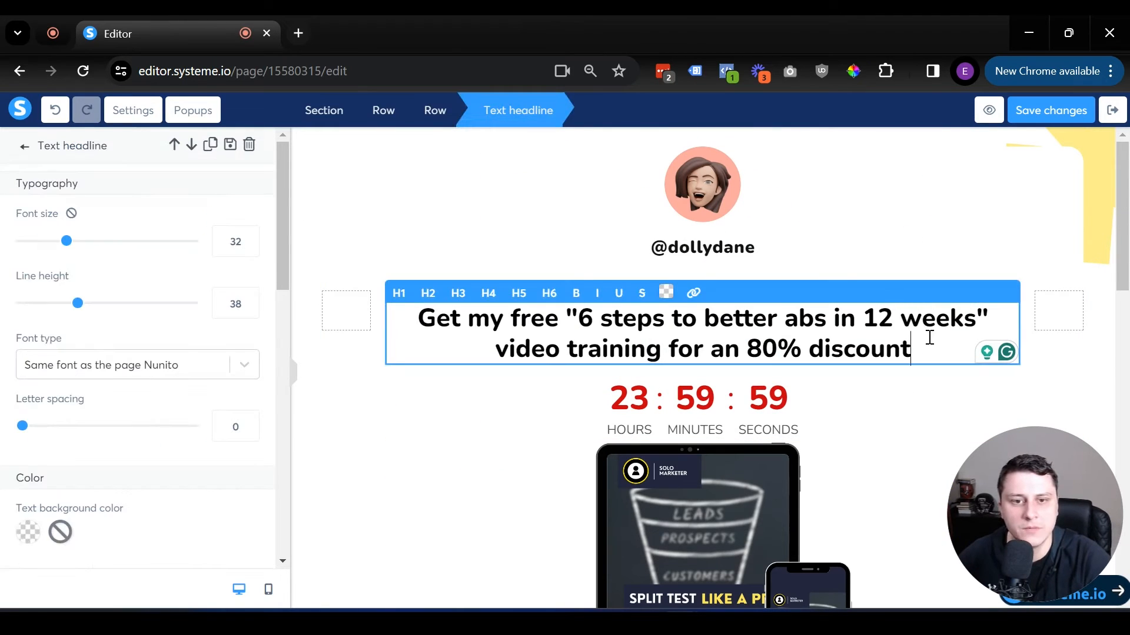
{"action": "left_click", "coordinate": [492, 353], "text": "shift"}
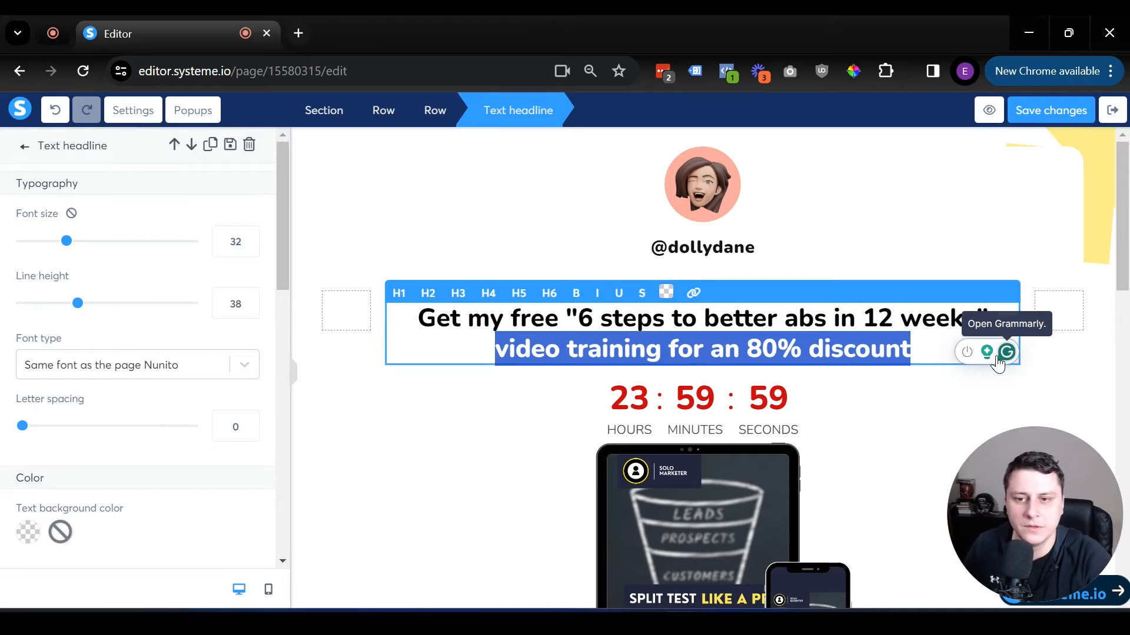
{"action": "key", "text": "BackSpace"}
{"action": "type", "text": "vide"}
{"action": "type", "text": "training"}
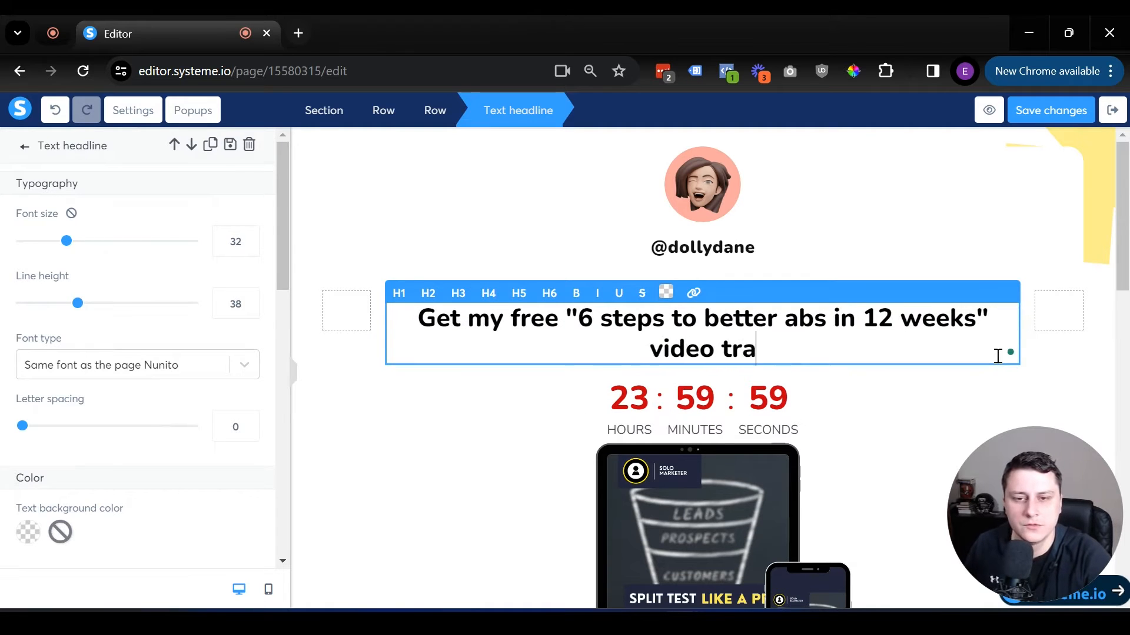
{"action": "type", "text": "FREE for the first 14 days!"}
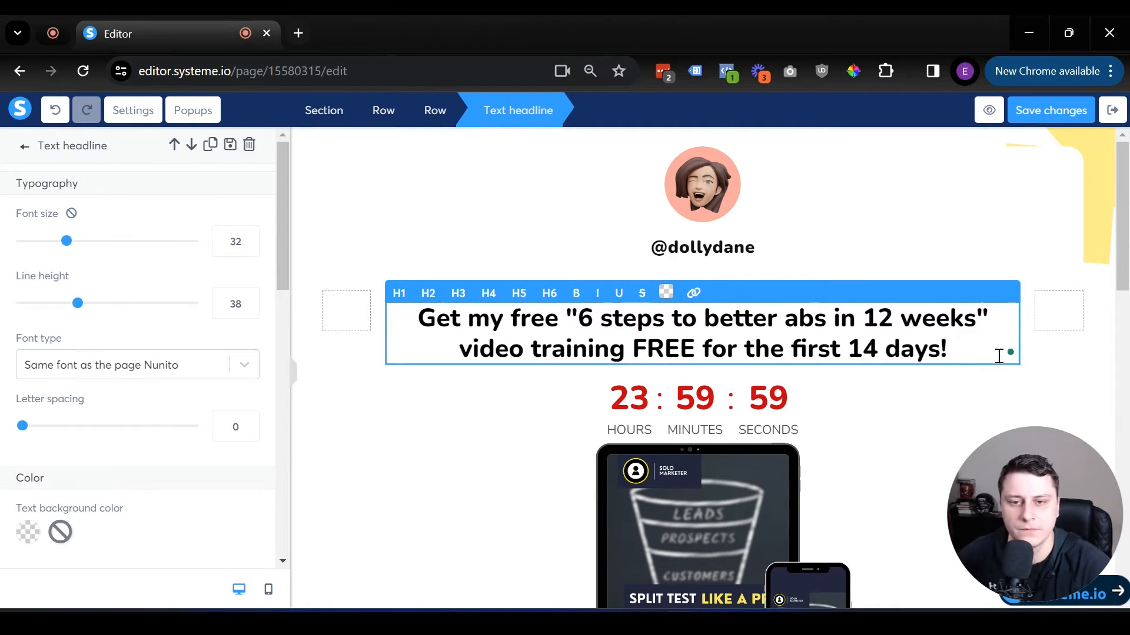
{"action": "left_click", "coordinate": [932, 414]}
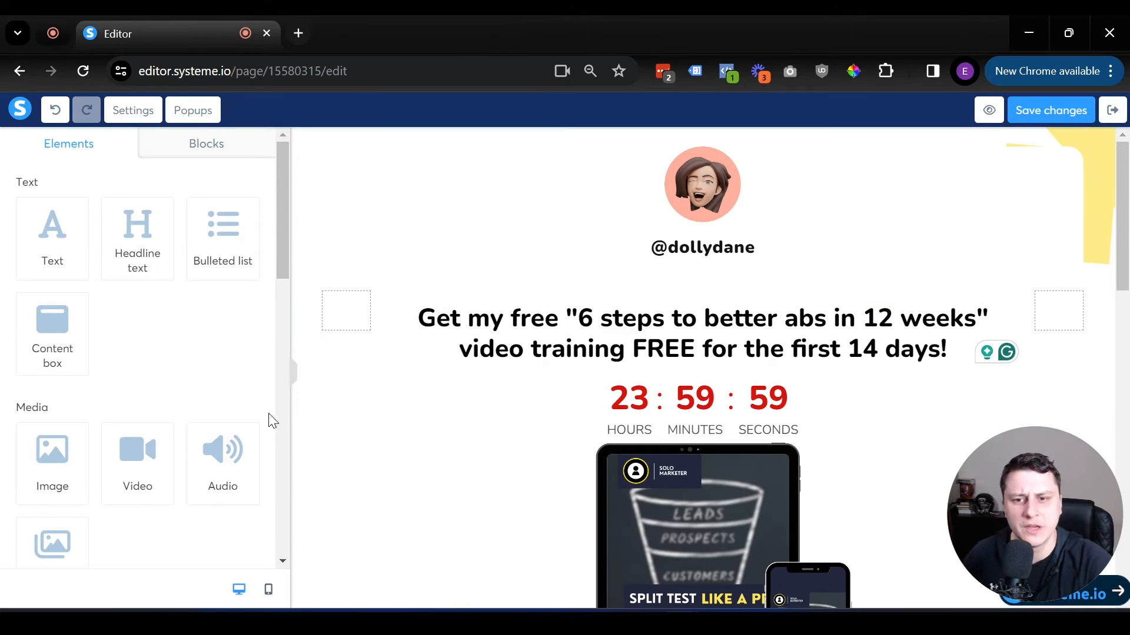
Remove the MY BLOG button from the list of links below the discount button.
{"action": "scroll", "coordinate": [765, 389], "scroll_direction": "down", "scroll_amount": 3}
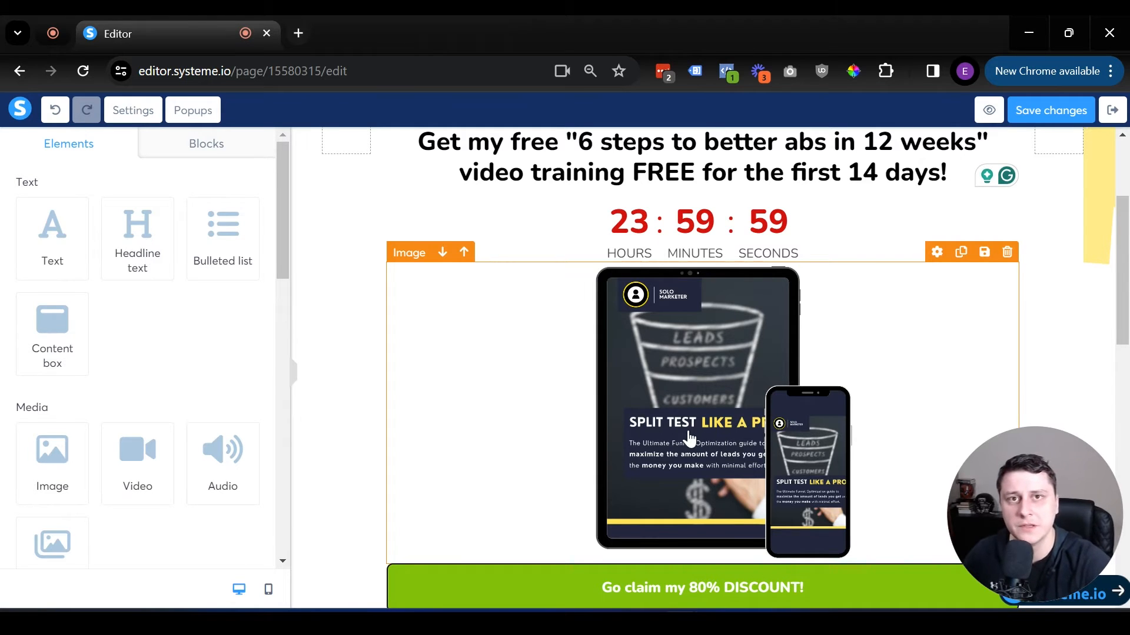
{"action": "scroll", "coordinate": [691, 438], "scroll_direction": "up", "scroll_amount": 3}
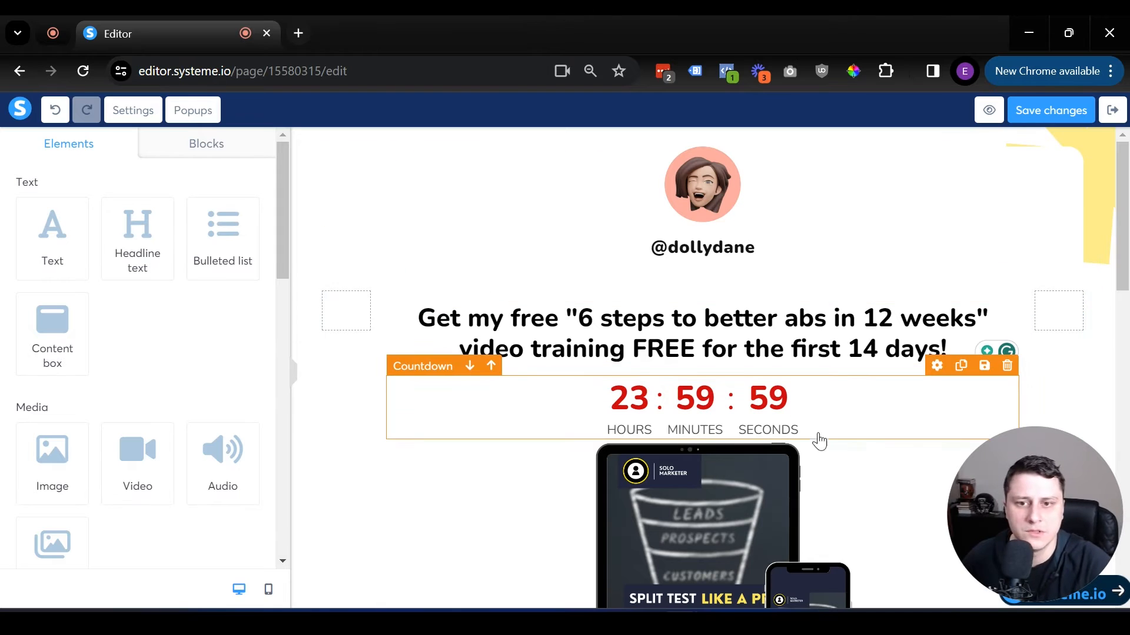
{"action": "scroll", "coordinate": [814, 436], "scroll_direction": "down", "scroll_amount": 3}
{"action": "scroll", "coordinate": [789, 492], "scroll_direction": "down", "scroll_amount": 6}
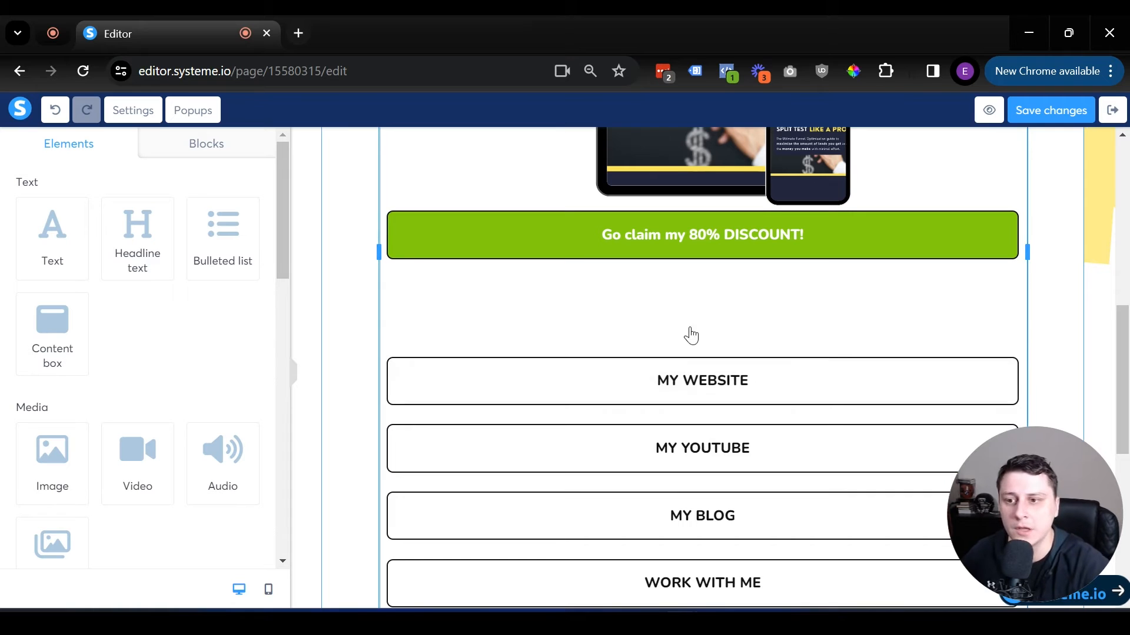
{"action": "scroll", "coordinate": [706, 364], "scroll_direction": "up", "scroll_amount": 2}
{"action": "scroll", "coordinate": [748, 464], "scroll_direction": "down", "scroll_amount": 2}
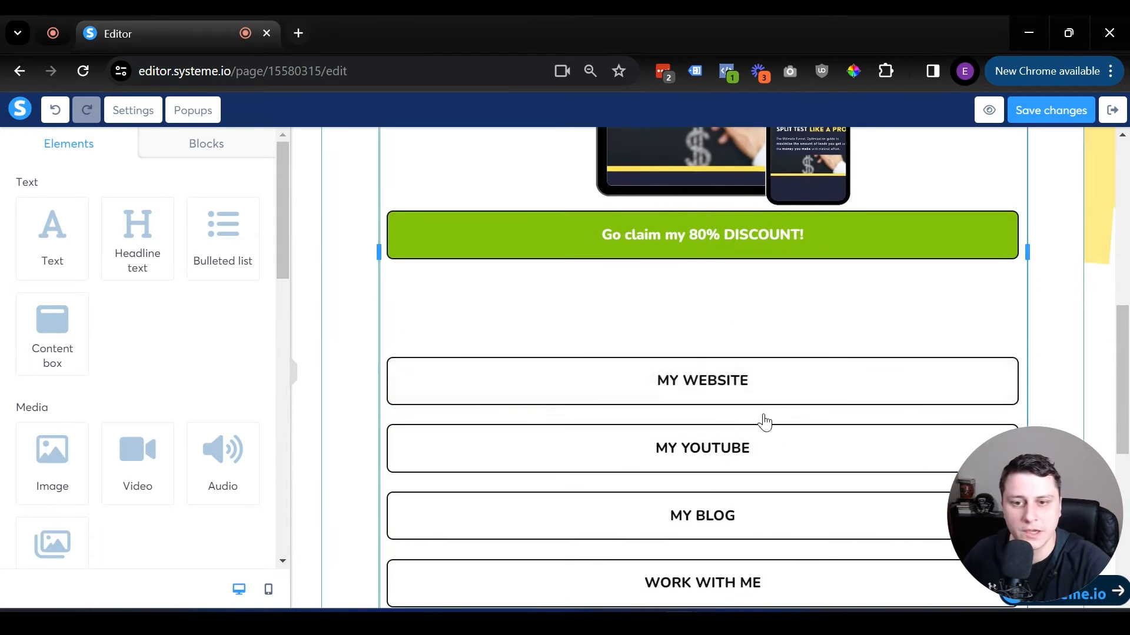
{"action": "left_click_drag", "start_coordinate": [701, 516], "coordinate": [565, 386]}
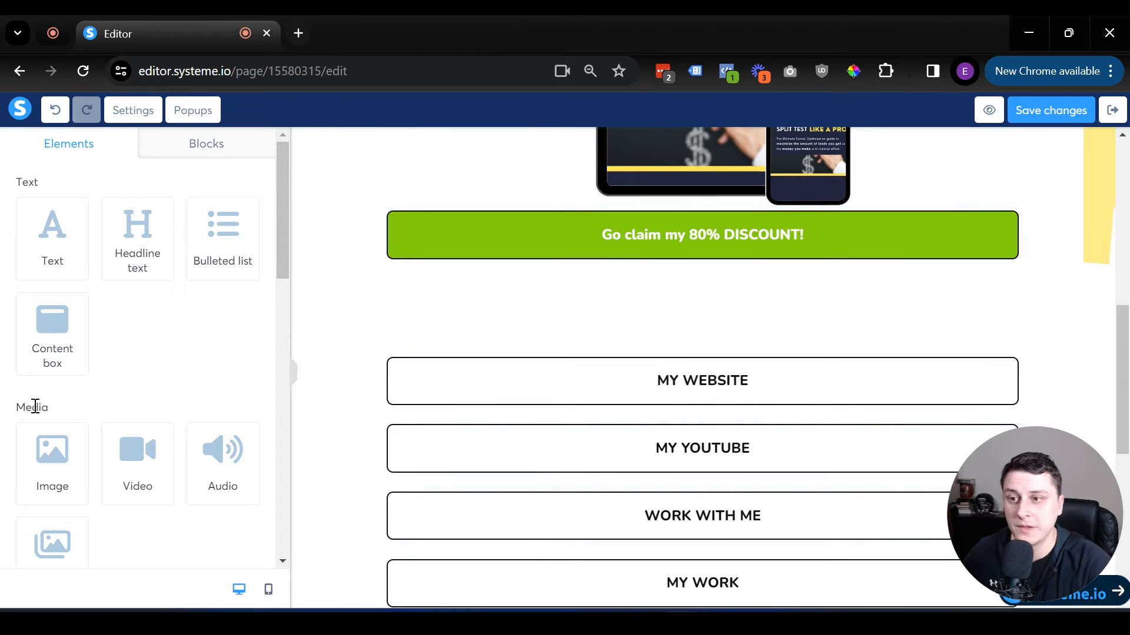
Add an image element directly above the MY WEBSITE button and open its settings.
{"action": "left_click_drag", "start_coordinate": [41, 465], "coordinate": [797, 382]}
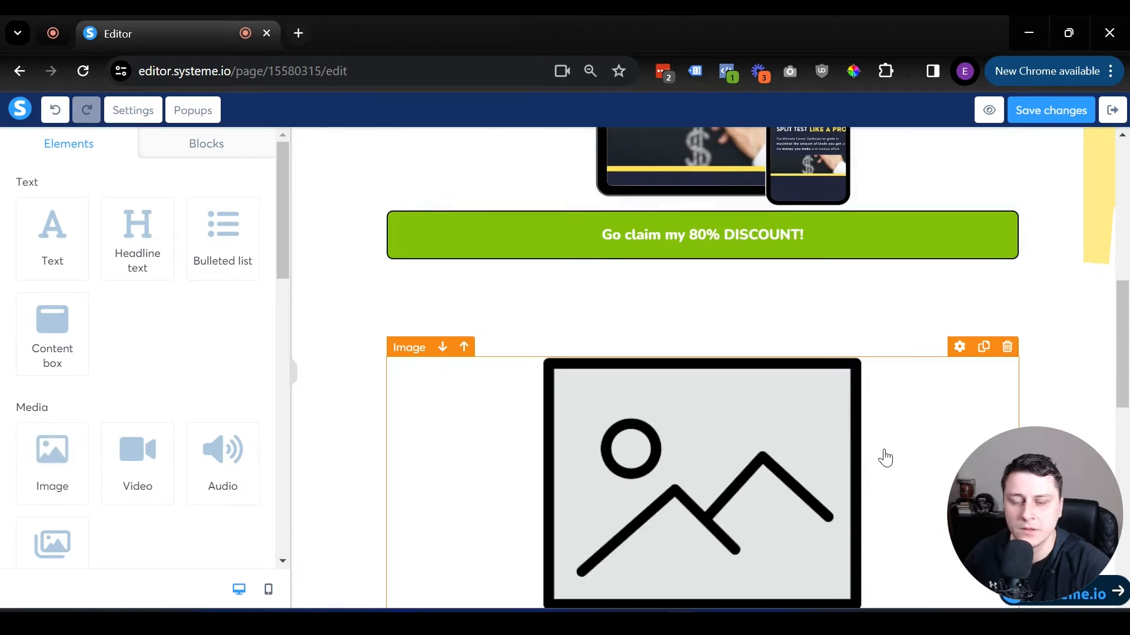
{"action": "scroll", "coordinate": [797, 416], "scroll_direction": "down", "scroll_amount": 5}
{"action": "left_click", "coordinate": [709, 229]}
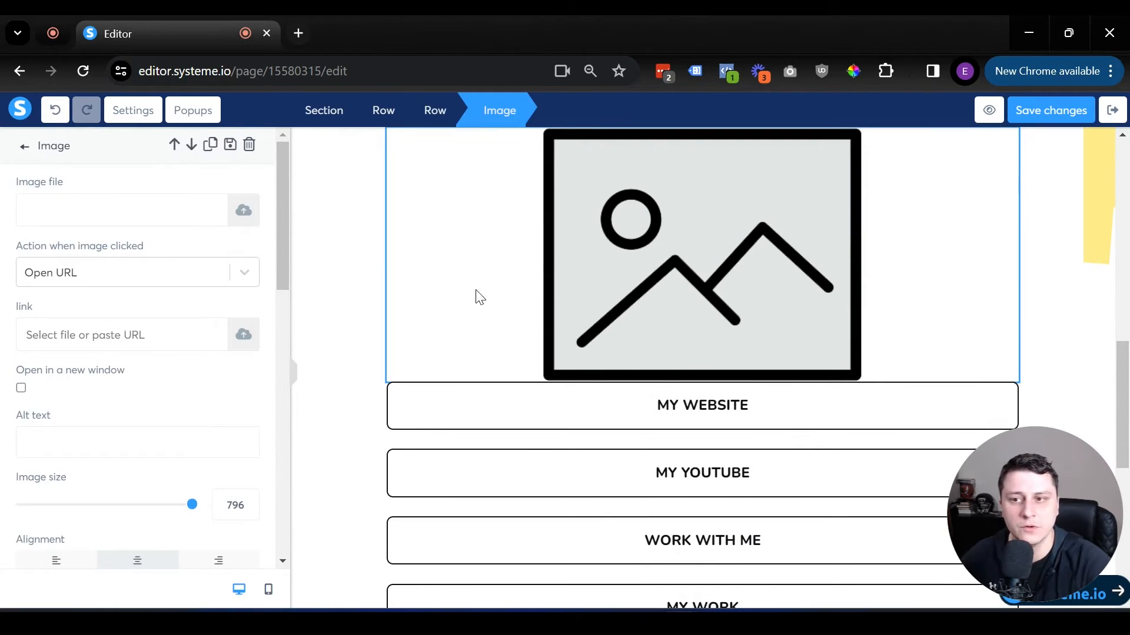
Fill the image element with the uploaded red "Removing Powered by systeme.io" thumbnail and shrink it to about two thirds of the column width.
{"action": "left_click", "coordinate": [240, 215]}
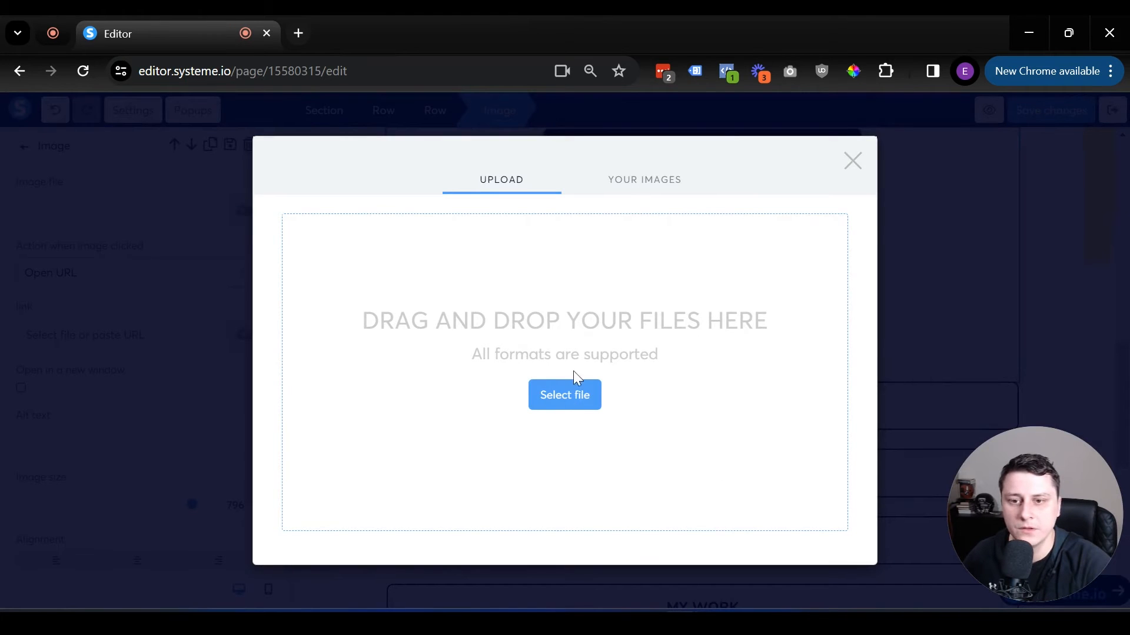
{"action": "left_click", "coordinate": [615, 182]}
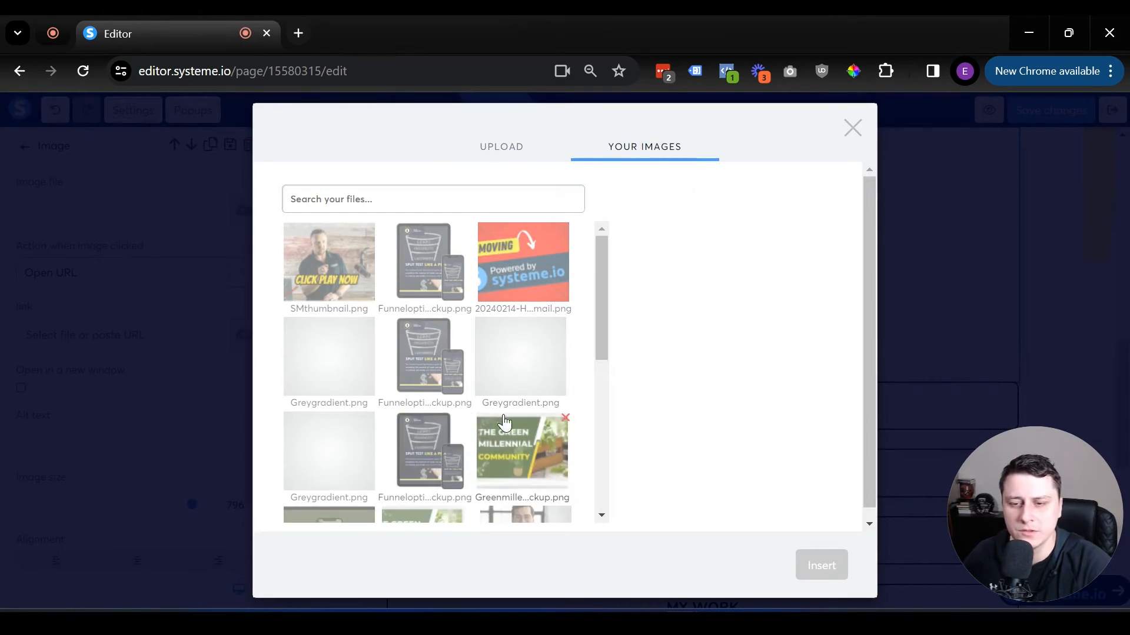
{"action": "left_click", "coordinate": [529, 270]}
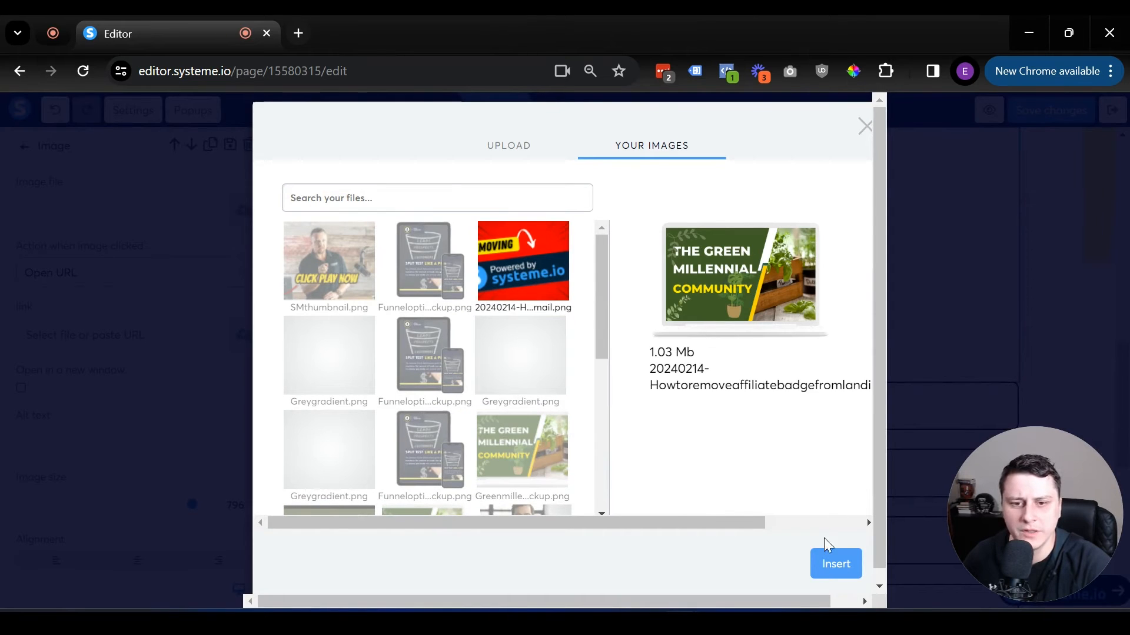
{"action": "left_click", "coordinate": [833, 556]}
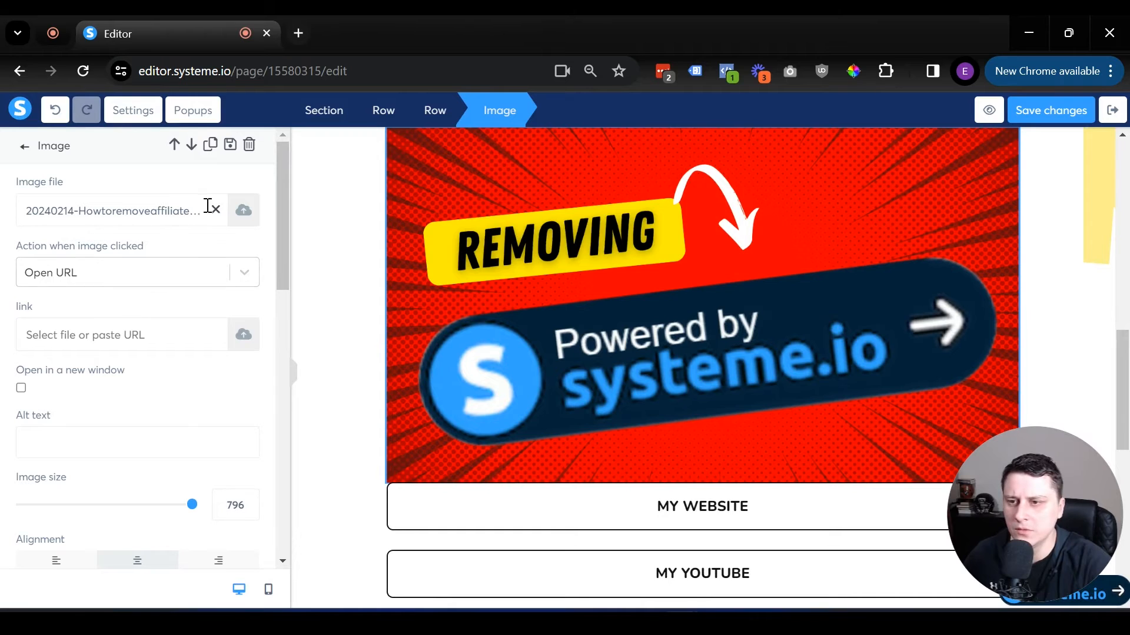
{"action": "left_click_drag", "start_coordinate": [192, 505], "coordinate": [135, 505]}
Review the MY WEBSITE button's link settings, including its click action, URL and new window option.
{"action": "left_click", "coordinate": [768, 382]}
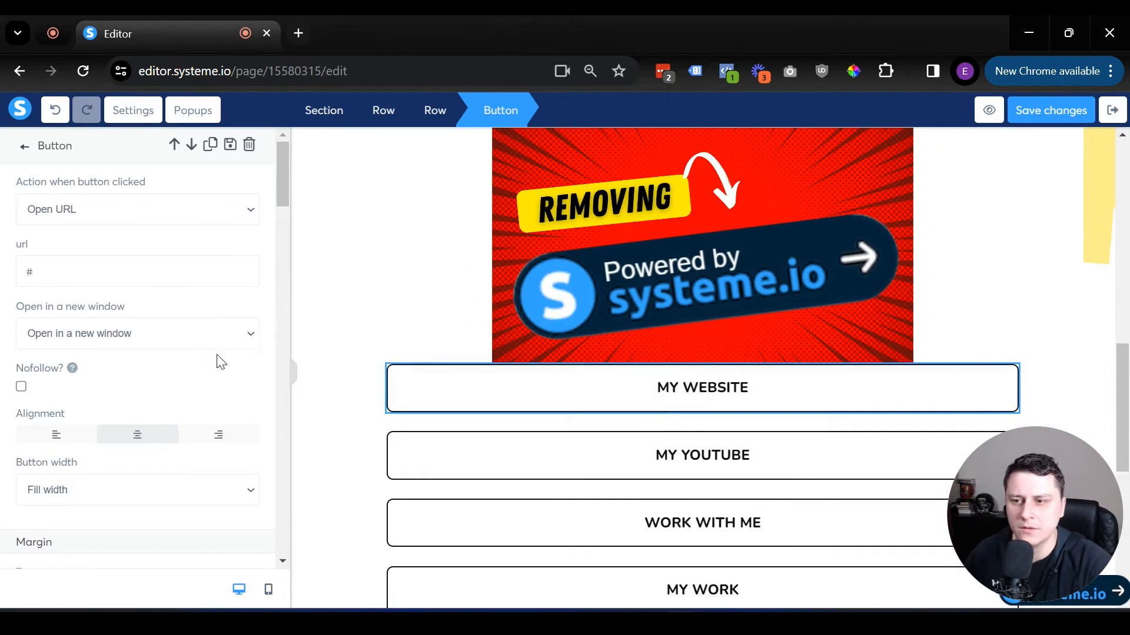
{"action": "scroll", "coordinate": [113, 251], "scroll_direction": "down", "scroll_amount": 2}
{"action": "scroll", "coordinate": [121, 186], "scroll_direction": "up", "scroll_amount": 2}
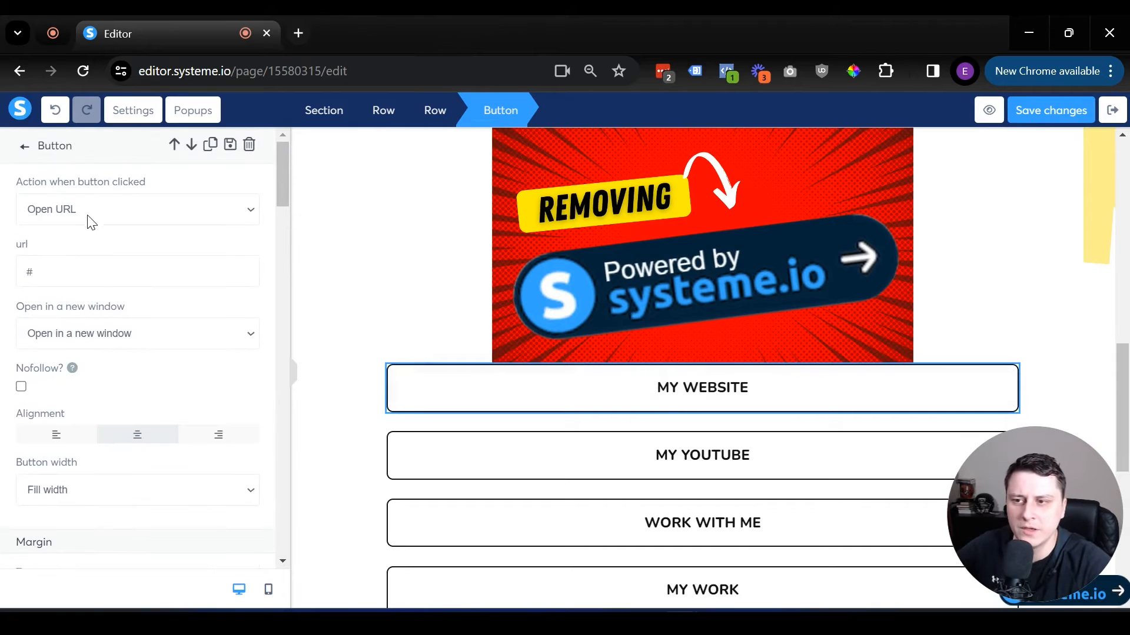
{"action": "left_click", "coordinate": [166, 338]}
{"action": "left_click", "coordinate": [169, 341]}
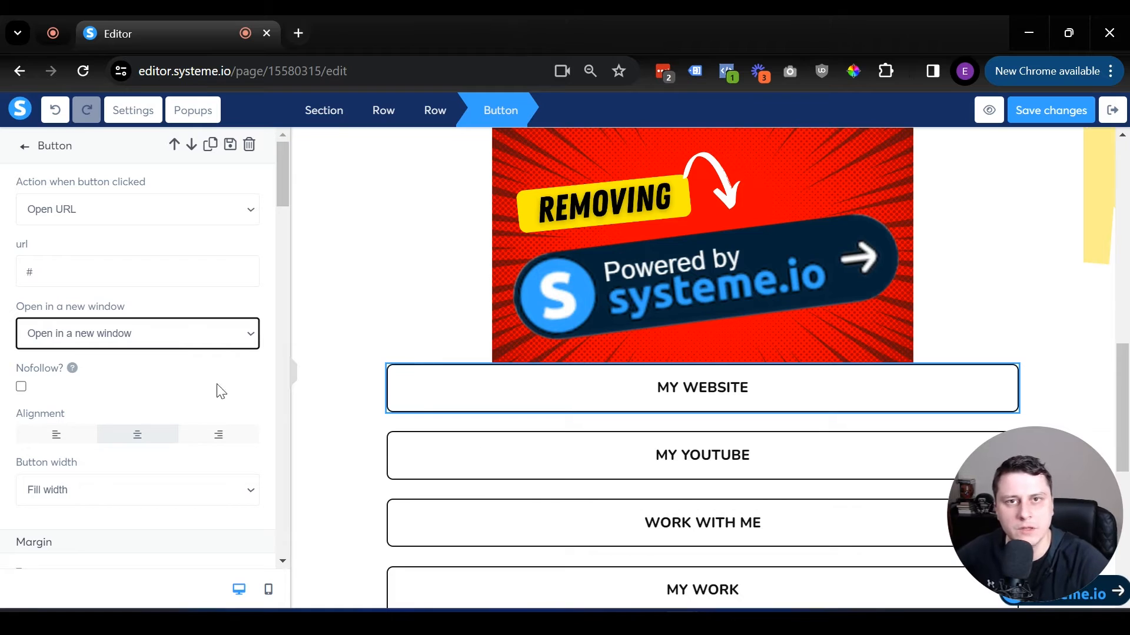
{"action": "key", "text": "Escape"}
Change the text of the MY WEBSITE button to "Take me to the full tutorial".
{"action": "left_click", "coordinate": [816, 405]}
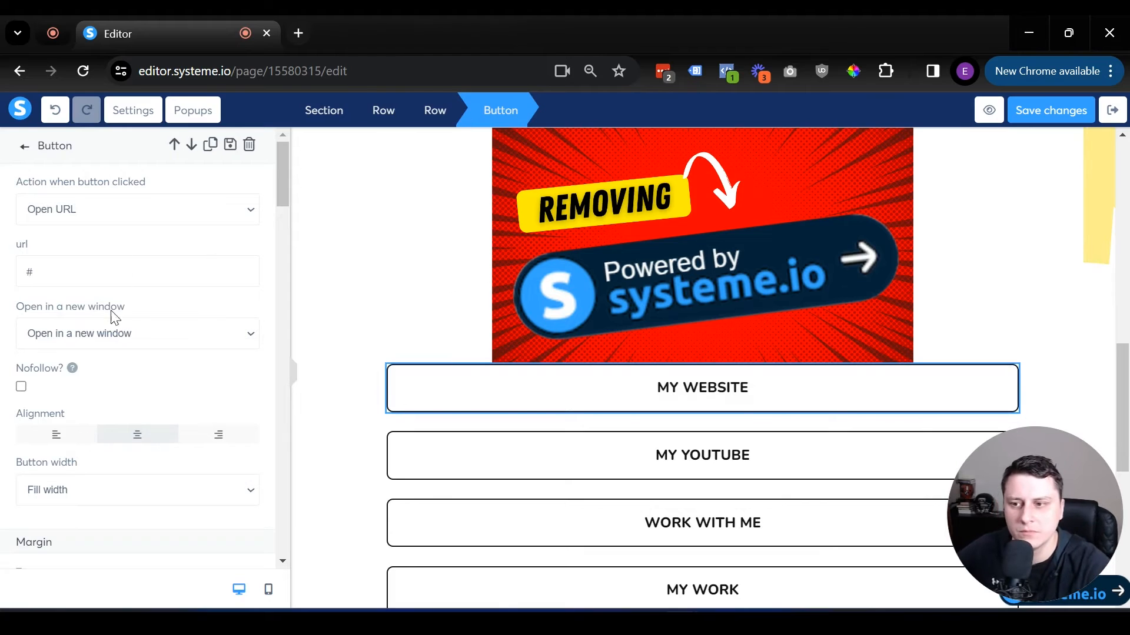
{"action": "scroll", "coordinate": [79, 398], "scroll_direction": "down", "scroll_amount": 8}
{"action": "triple_click", "coordinate": [112, 366]}
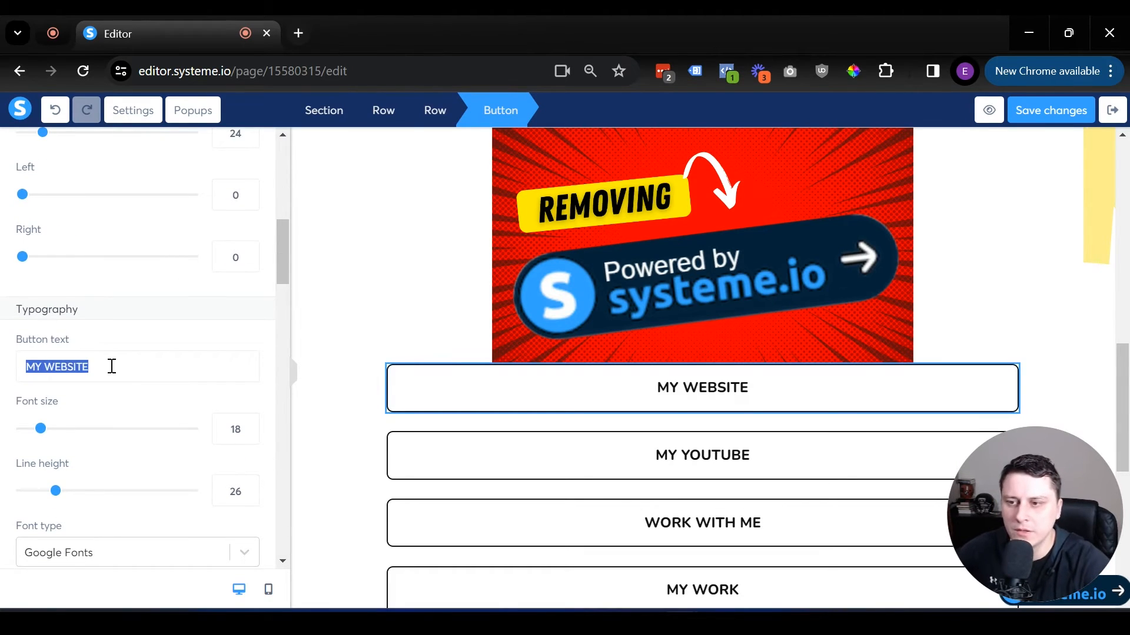
{"action": "type", "text": "Take me "}
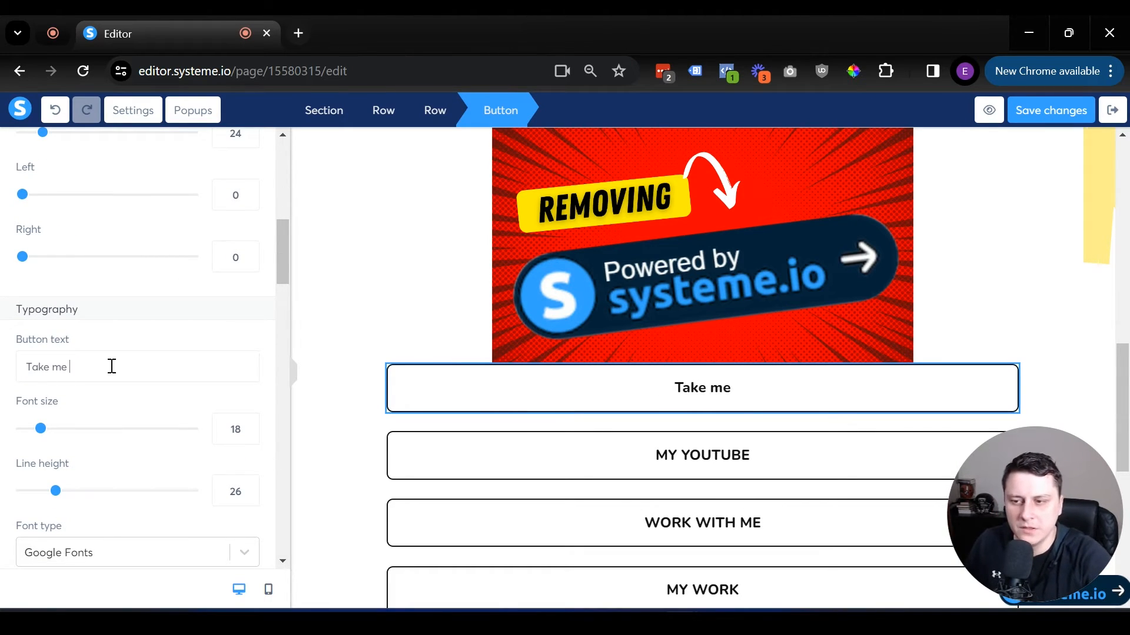
{"action": "type", "text": "to the full"}
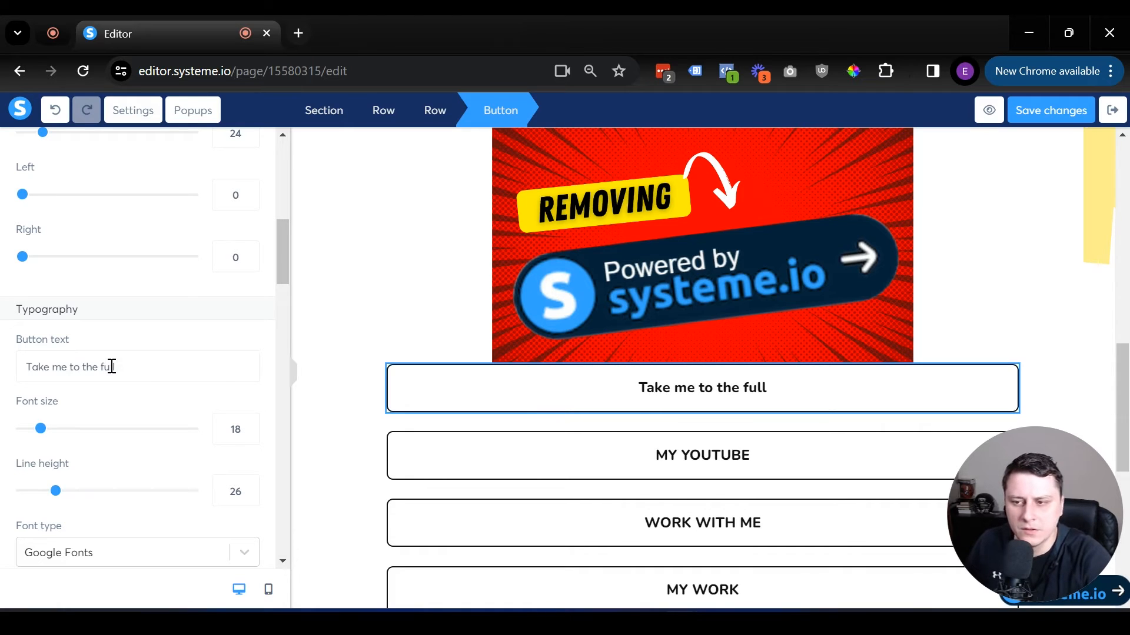
{"action": "type", "text": " tutorial"}
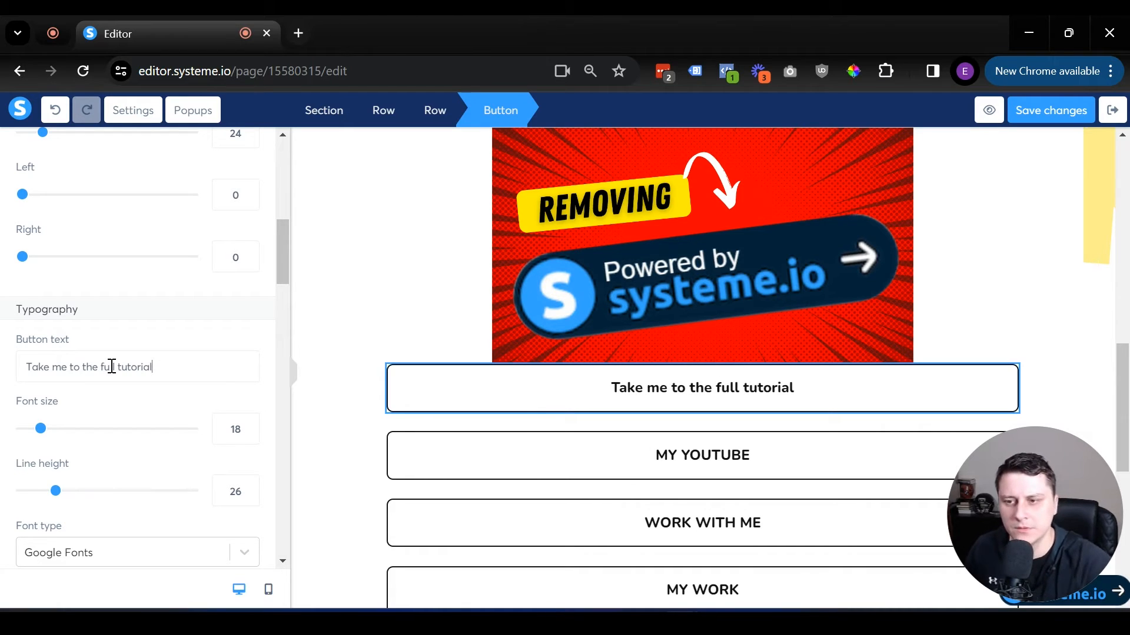
Add a small top margin to the full tutorial button to separate it from the image above.
{"action": "scroll", "coordinate": [88, 329], "scroll_direction": "up", "scroll_amount": 3}
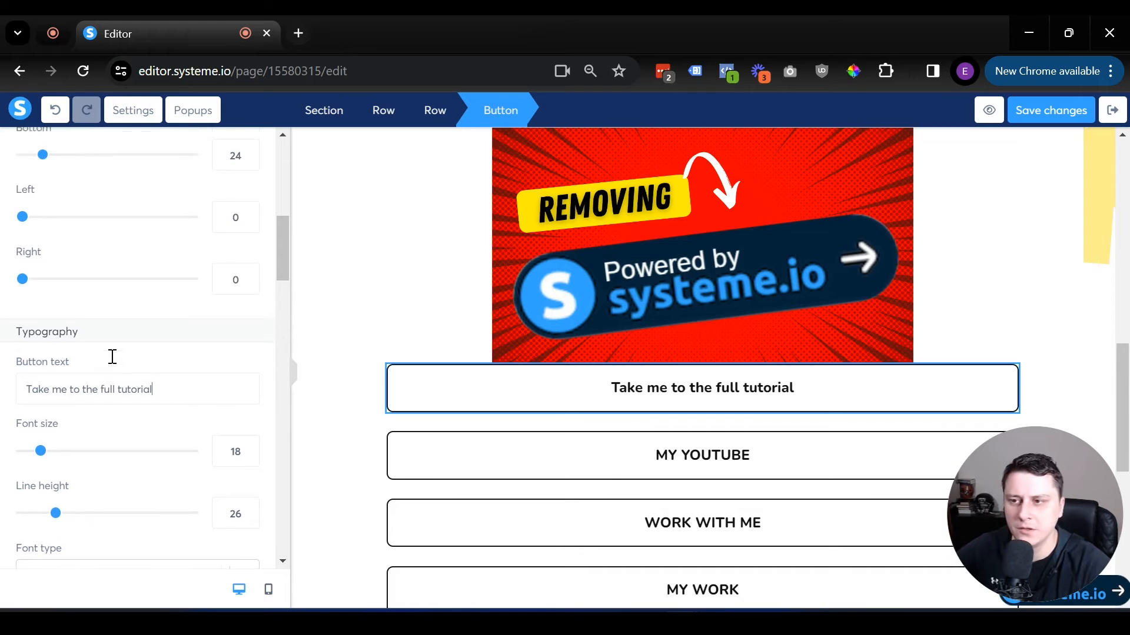
{"action": "left_click_drag", "start_coordinate": [23, 247], "coordinate": [38, 246]}
{"action": "left_click", "coordinate": [672, 323]}
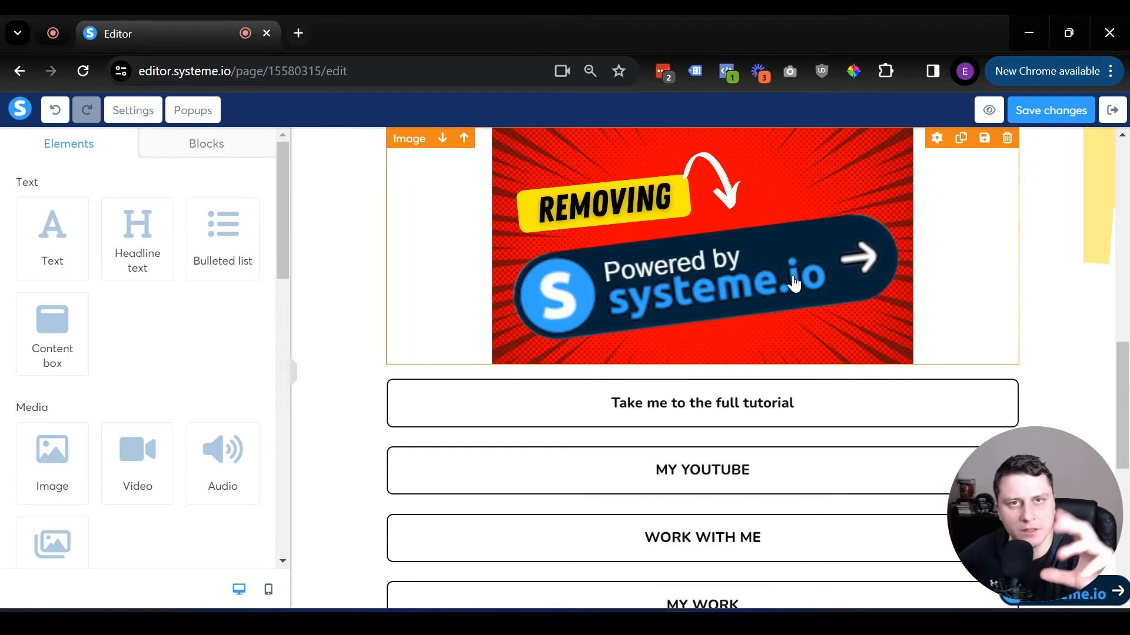
Delete the red "Removing Powered by systeme.io" image above the full tutorial button.
{"action": "scroll", "coordinate": [793, 282], "scroll_direction": "up", "scroll_amount": 10}
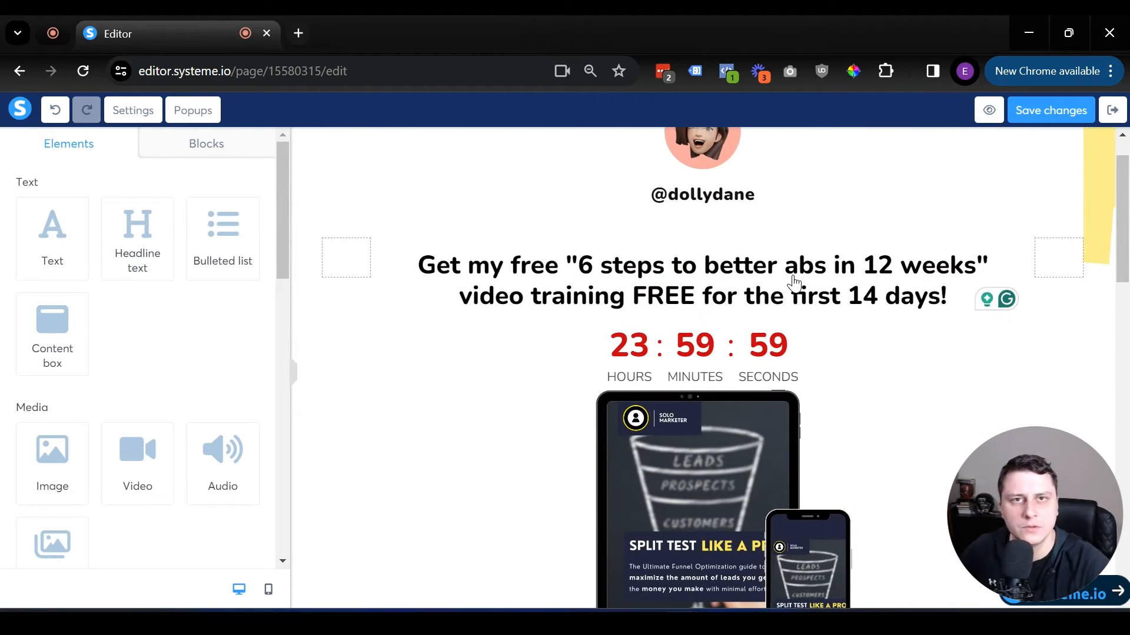
{"action": "scroll", "coordinate": [794, 282], "scroll_direction": "down", "scroll_amount": 10}
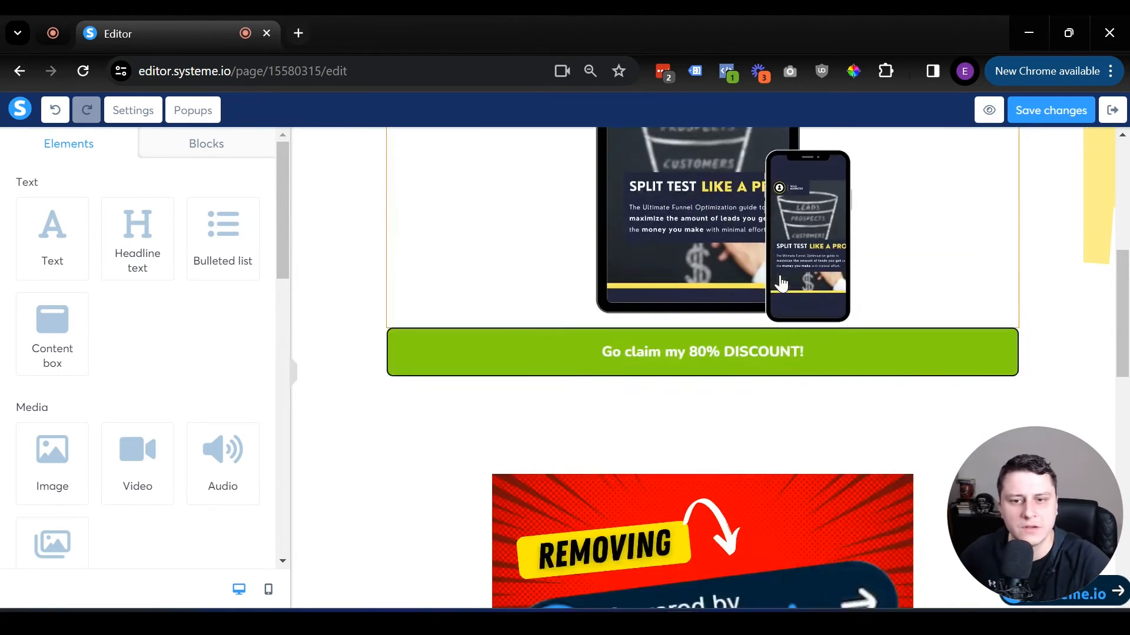
{"action": "scroll", "coordinate": [781, 282], "scroll_direction": "up", "scroll_amount": 2}
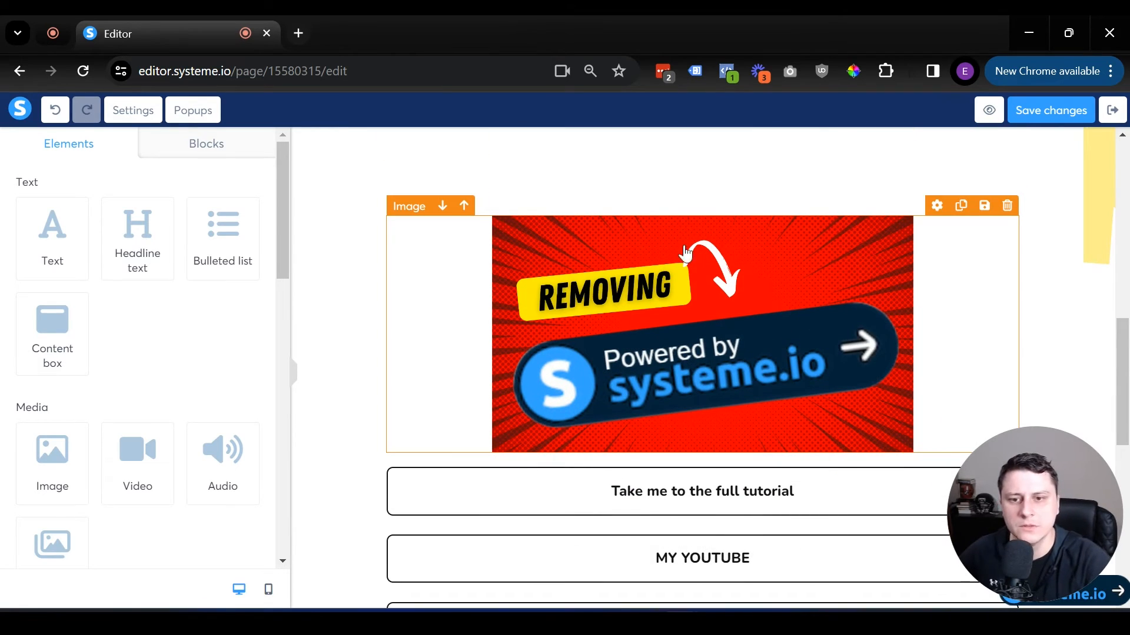
{"action": "left_click", "coordinate": [1007, 206]}
{"action": "left_click", "coordinate": [625, 187]}
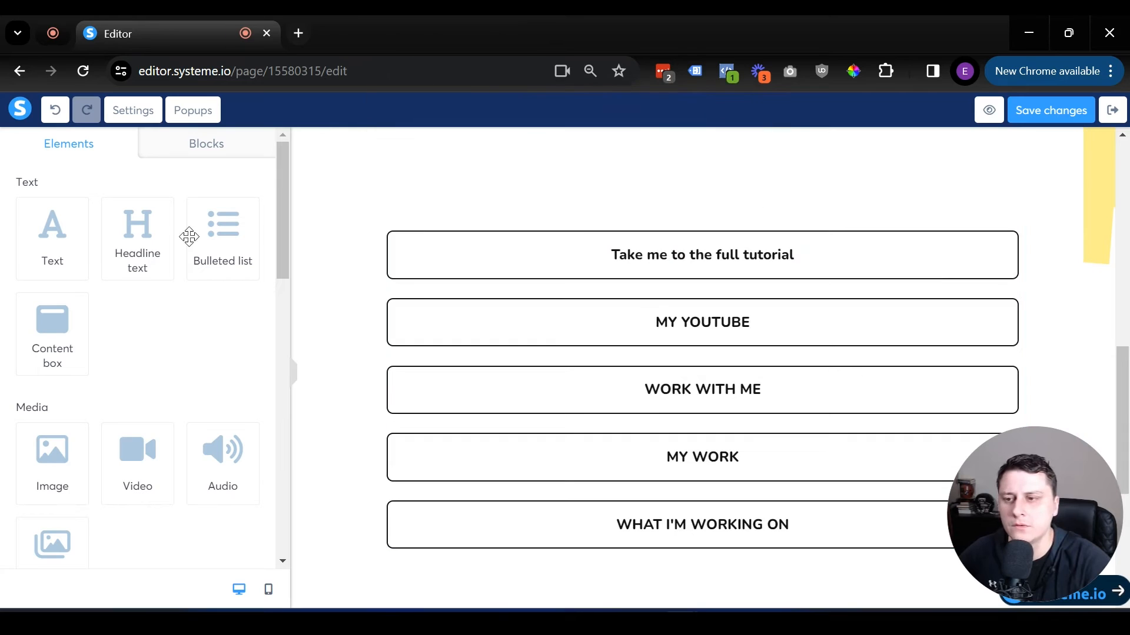
Add a video element directly above the full tutorial button and open its settings.
{"action": "left_click_drag", "start_coordinate": [123, 469], "coordinate": [674, 246]}
{"action": "scroll", "coordinate": [702, 437], "scroll_direction": "down", "scroll_amount": 2}
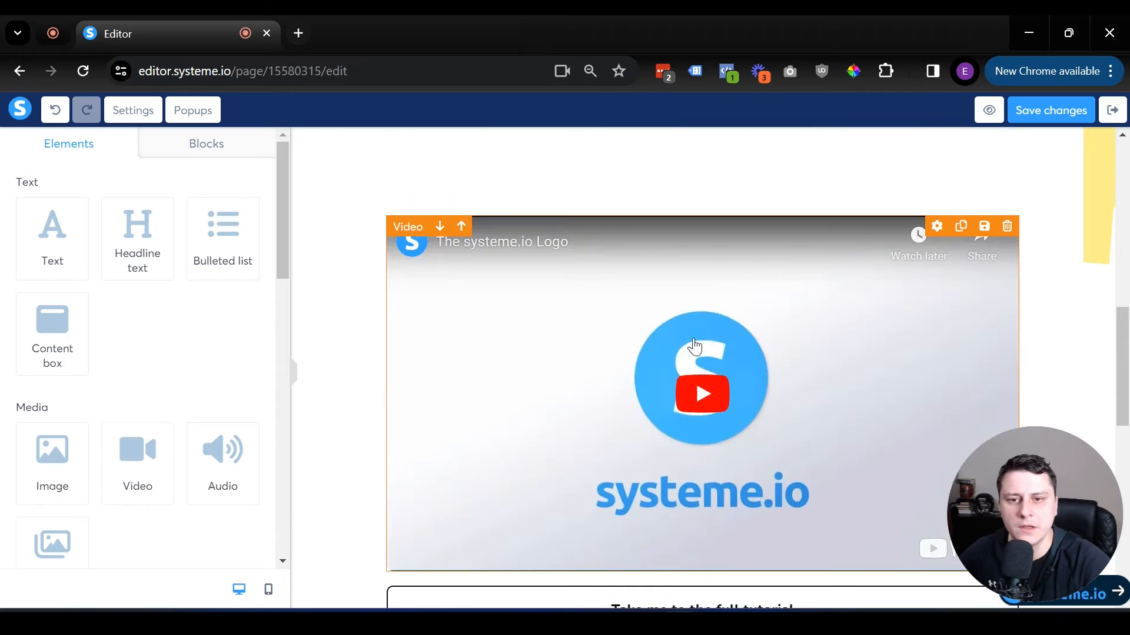
{"action": "left_click", "coordinate": [834, 380]}
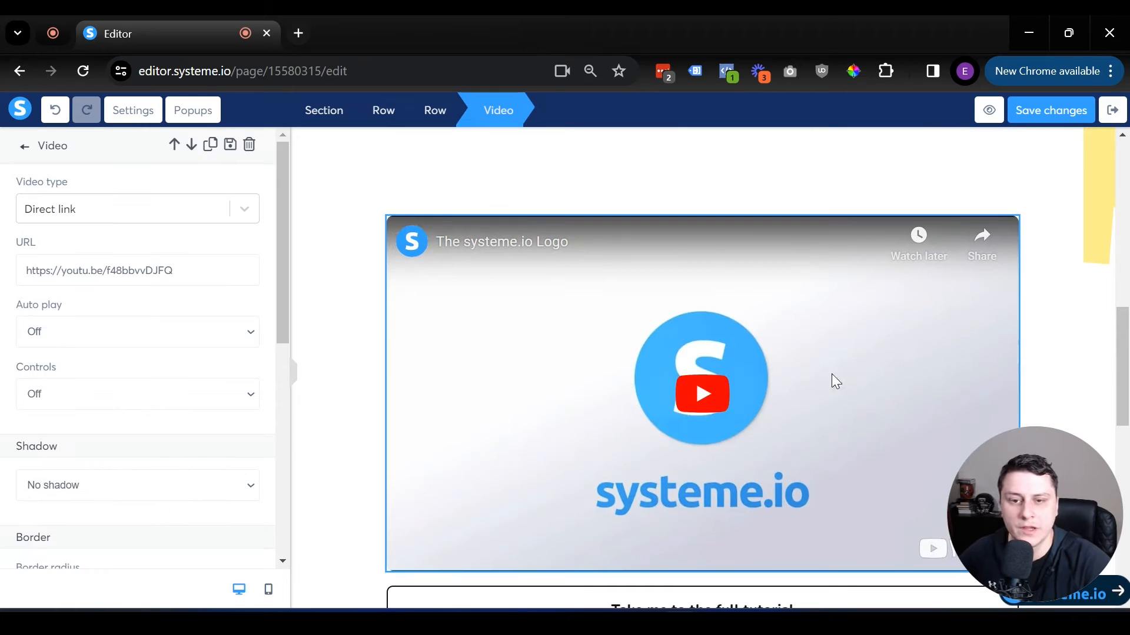
Try the Custom embed video type and switch back to Direct link.
{"action": "left_click", "coordinate": [63, 209]}
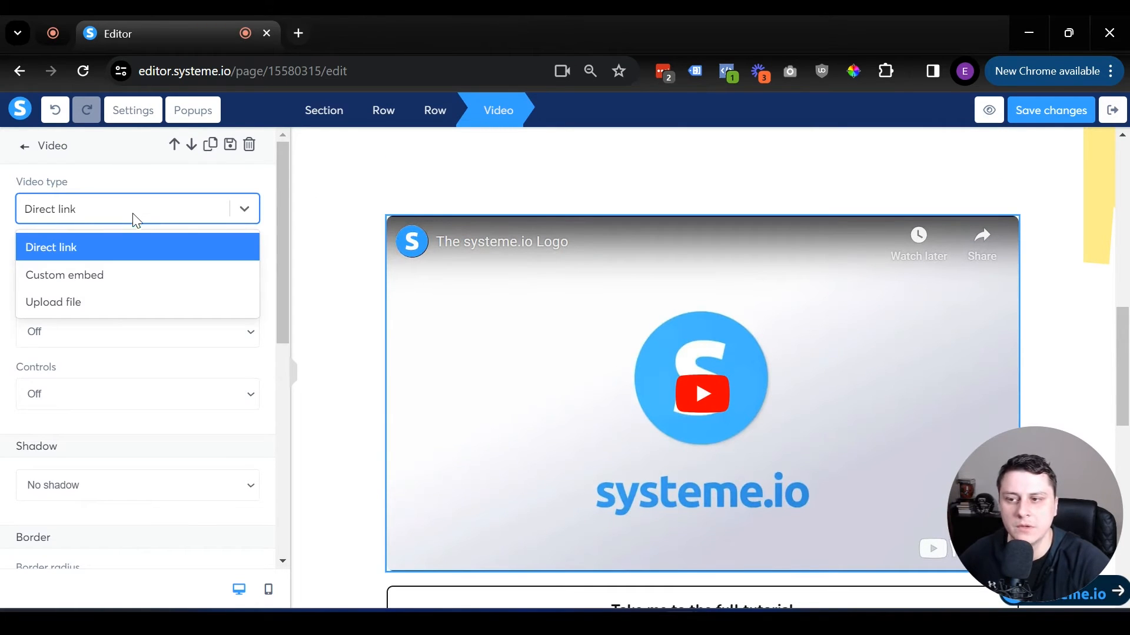
{"action": "left_click", "coordinate": [122, 278]}
{"action": "left_click", "coordinate": [61, 216]}
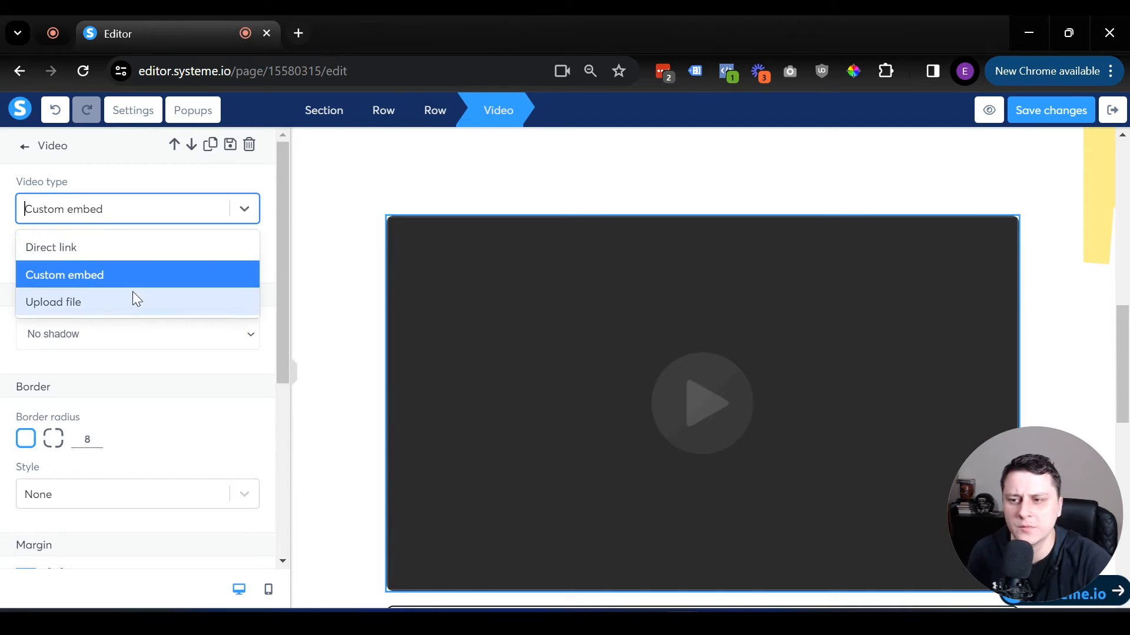
{"action": "left_click", "coordinate": [118, 247]}
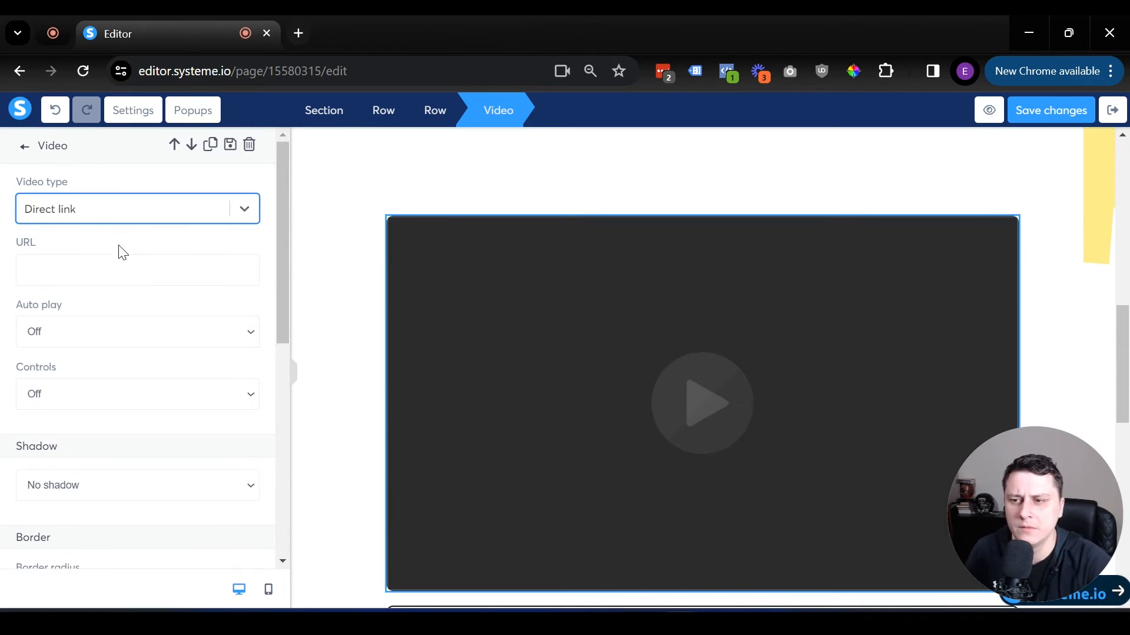
{"action": "left_click", "coordinate": [158, 267]}
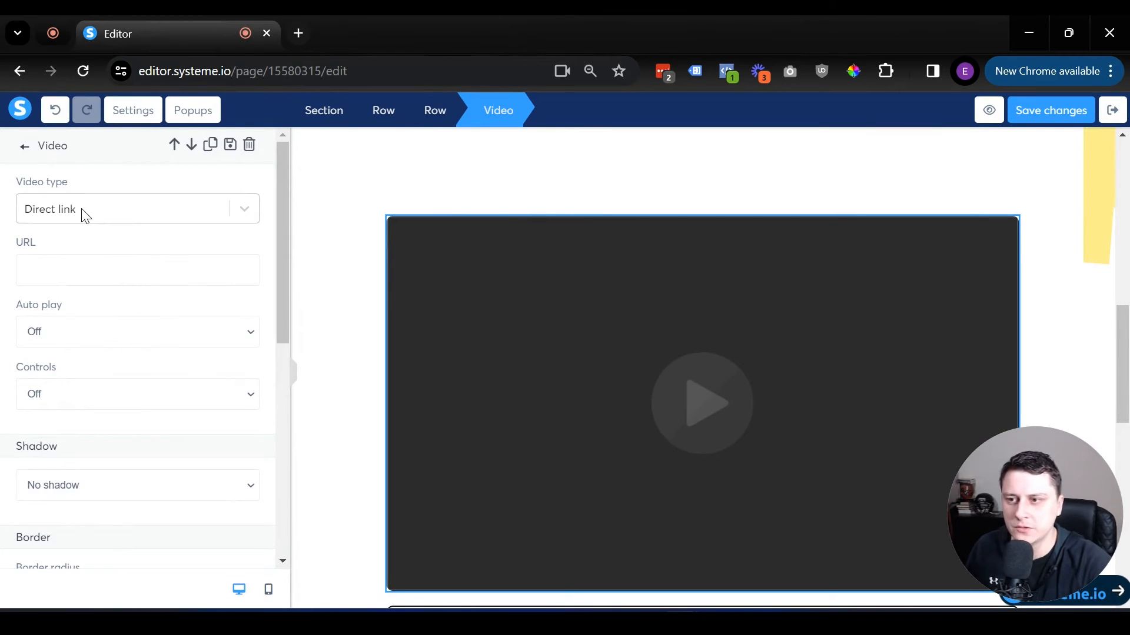
{"action": "type", "text": "https://www.youtube.com/watch?v=X1l4cBFo910"}
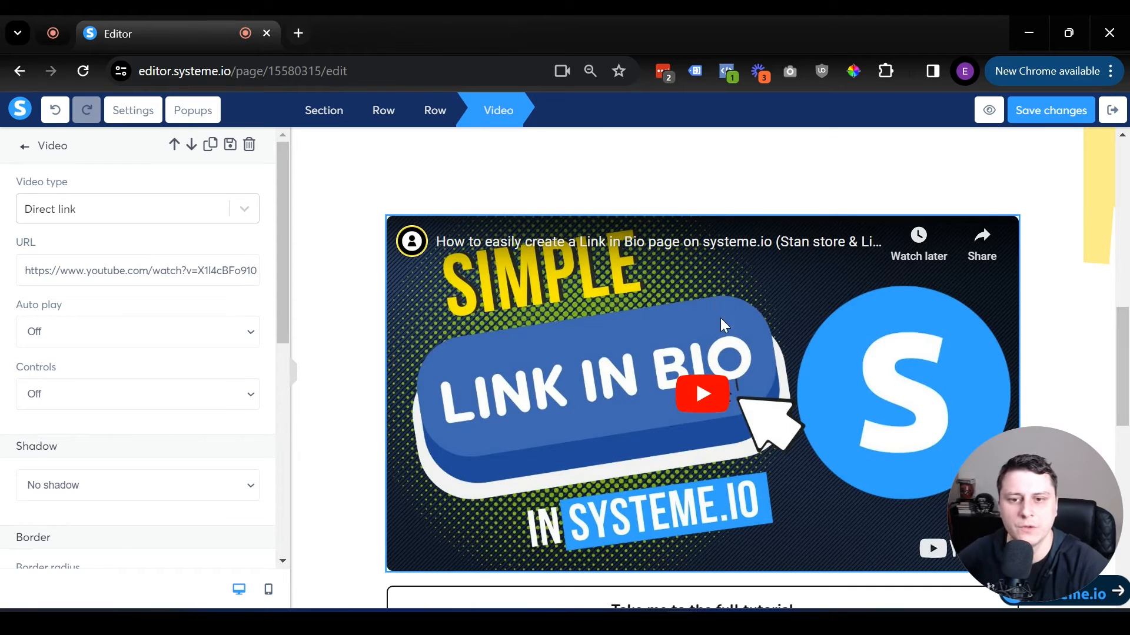
{"action": "scroll", "coordinate": [245, 378], "scroll_direction": "down", "scroll_amount": 7}
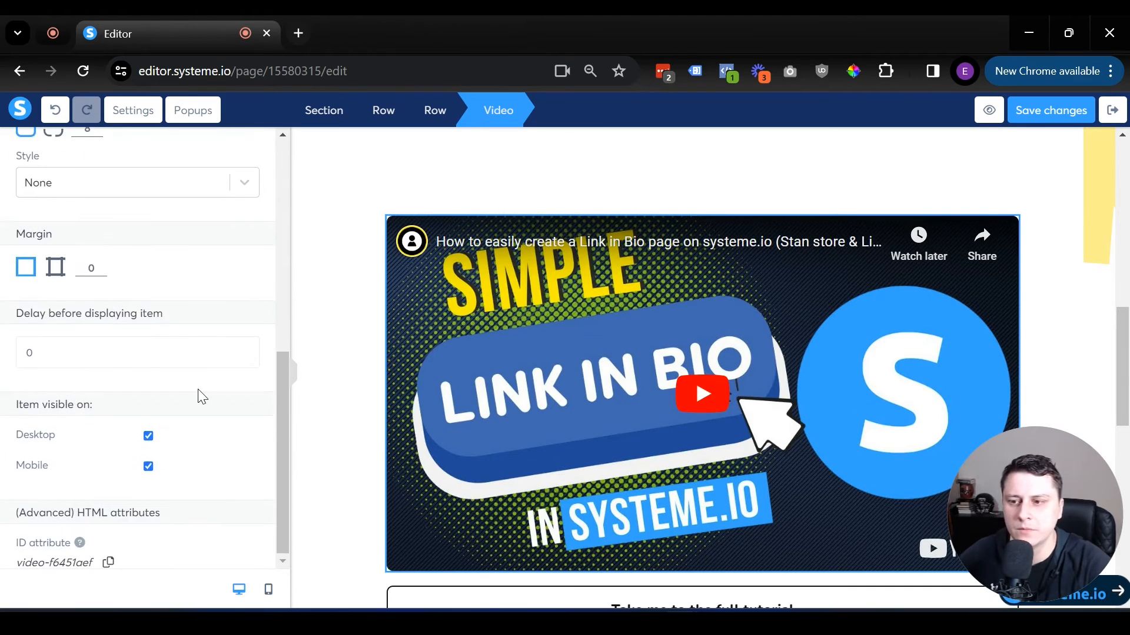
Review the page layout from the free offer headline and countdown down to the embedded video and link buttons.
{"action": "scroll", "coordinate": [200, 396], "scroll_direction": "up", "scroll_amount": 4}
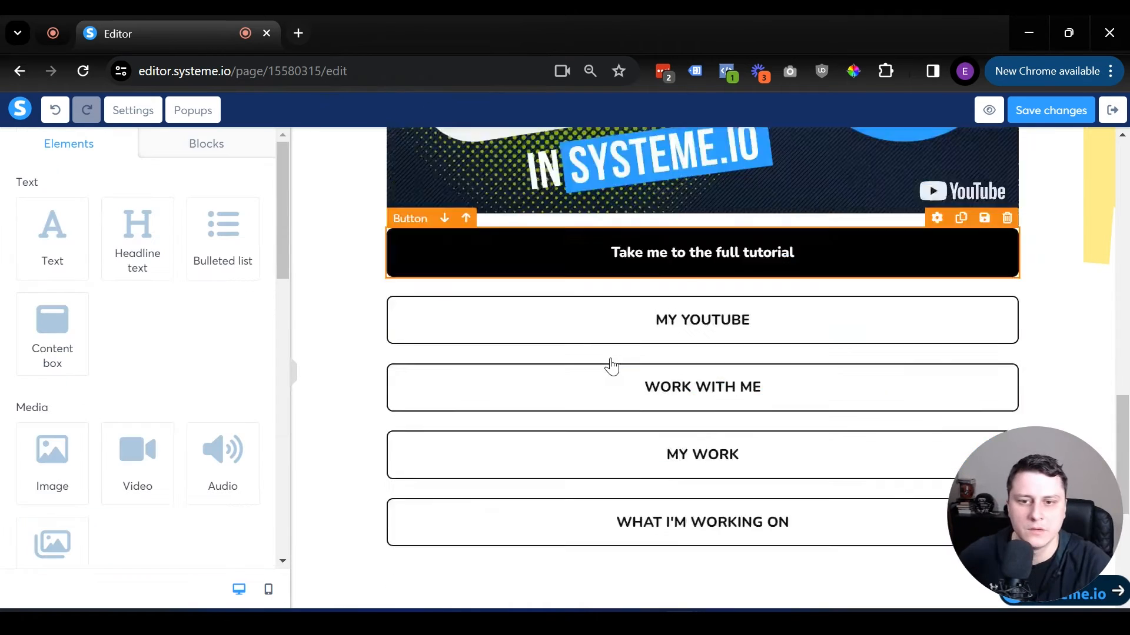
{"action": "scroll", "coordinate": [612, 366], "scroll_direction": "up", "scroll_amount": 12}
{"action": "scroll", "coordinate": [673, 352], "scroll_direction": "down", "scroll_amount": 6}
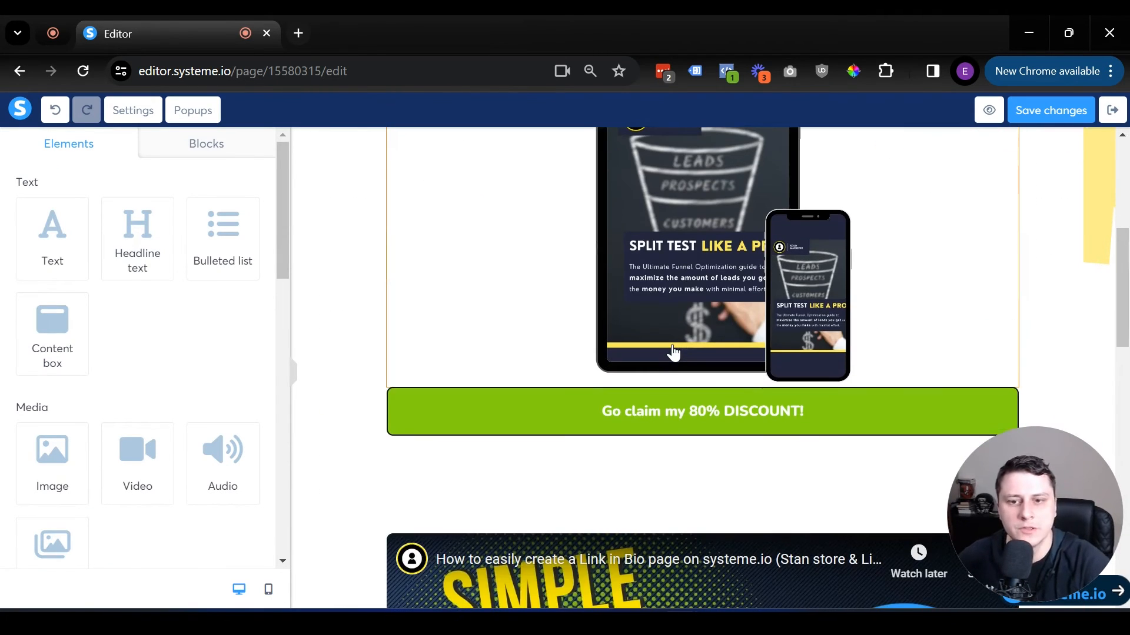
{"action": "scroll", "coordinate": [677, 353], "scroll_direction": "down", "scroll_amount": 9}
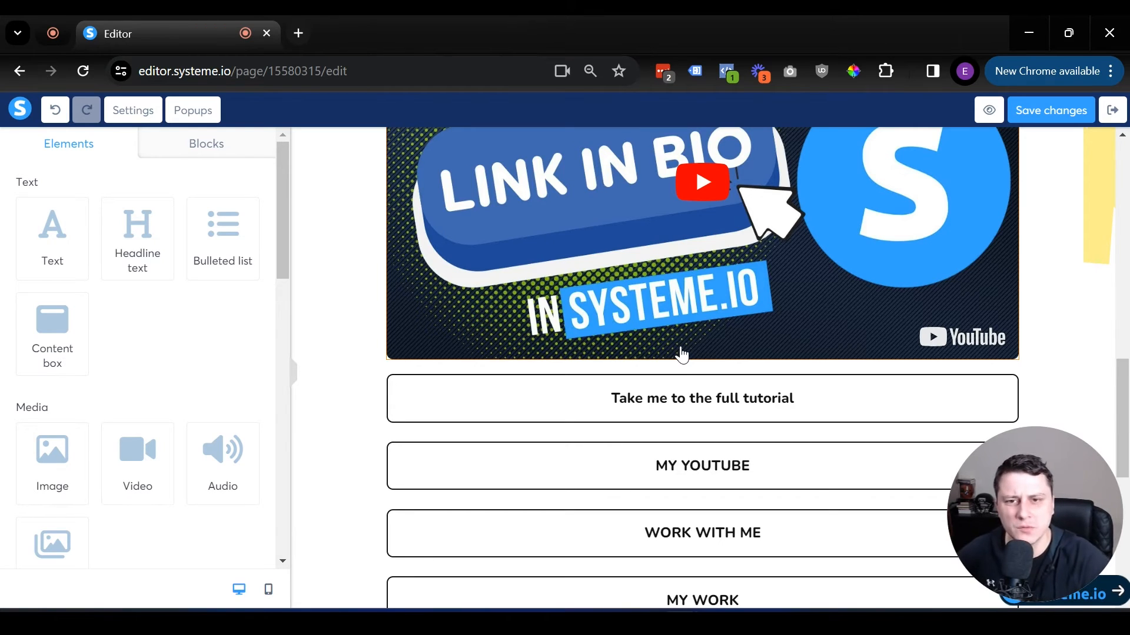
{"action": "scroll", "coordinate": [682, 393], "scroll_direction": "up", "scroll_amount": 5}
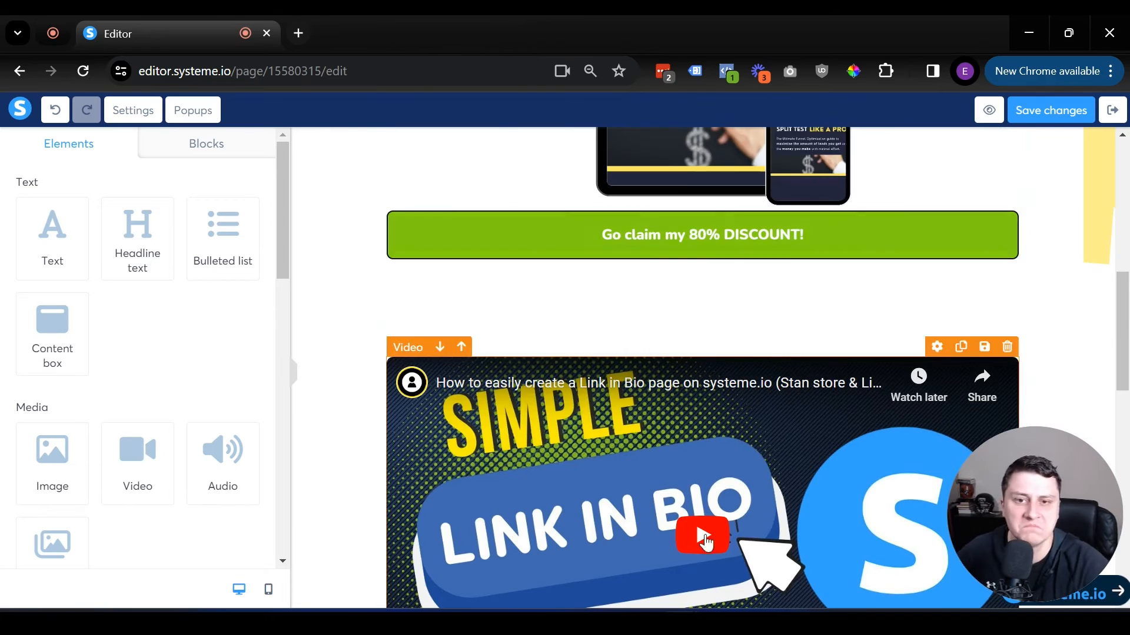
{"action": "scroll", "coordinate": [683, 393], "scroll_direction": "up", "scroll_amount": 8}
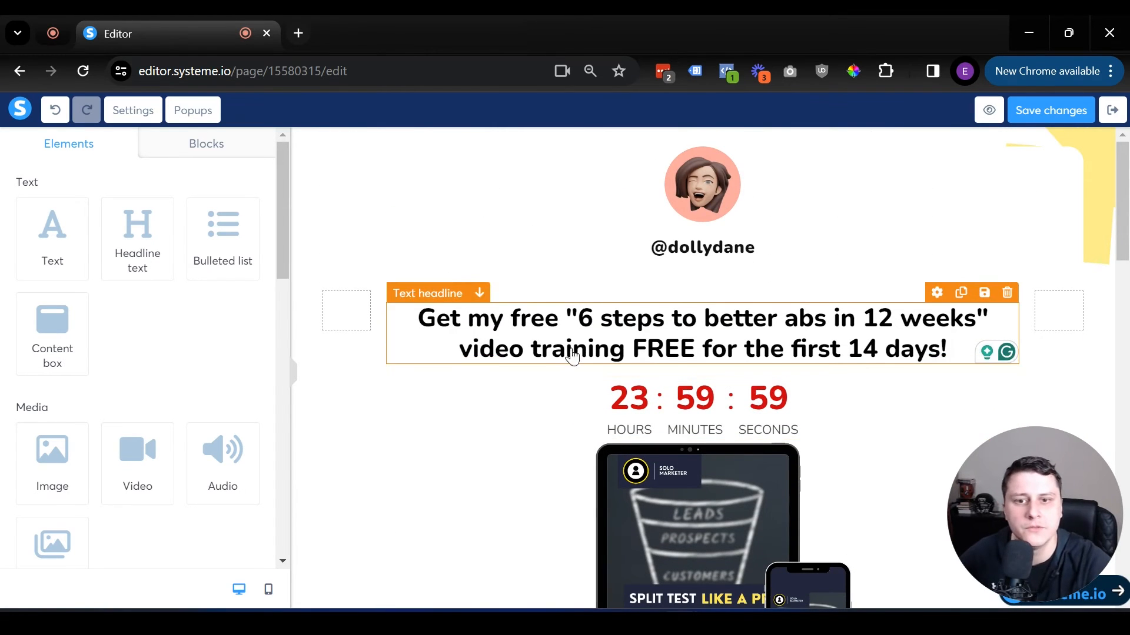
{"action": "scroll", "coordinate": [683, 353], "scroll_direction": "down", "scroll_amount": 8}
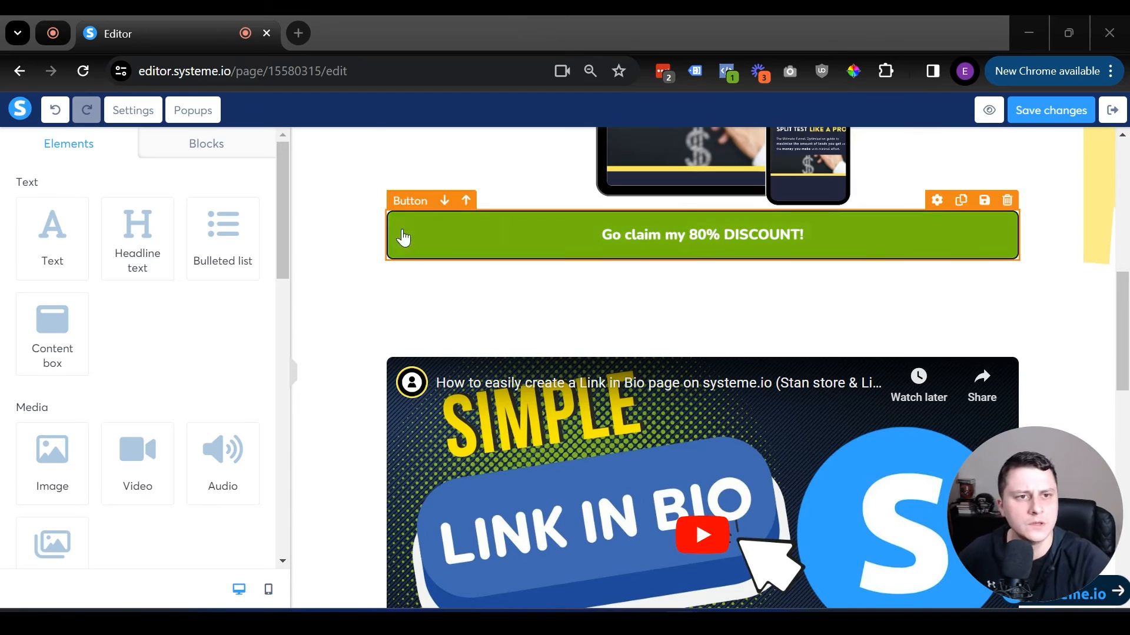
Delete the round profile image at the start of the page.
{"action": "scroll", "coordinate": [467, 242], "scroll_direction": "up", "scroll_amount": 8}
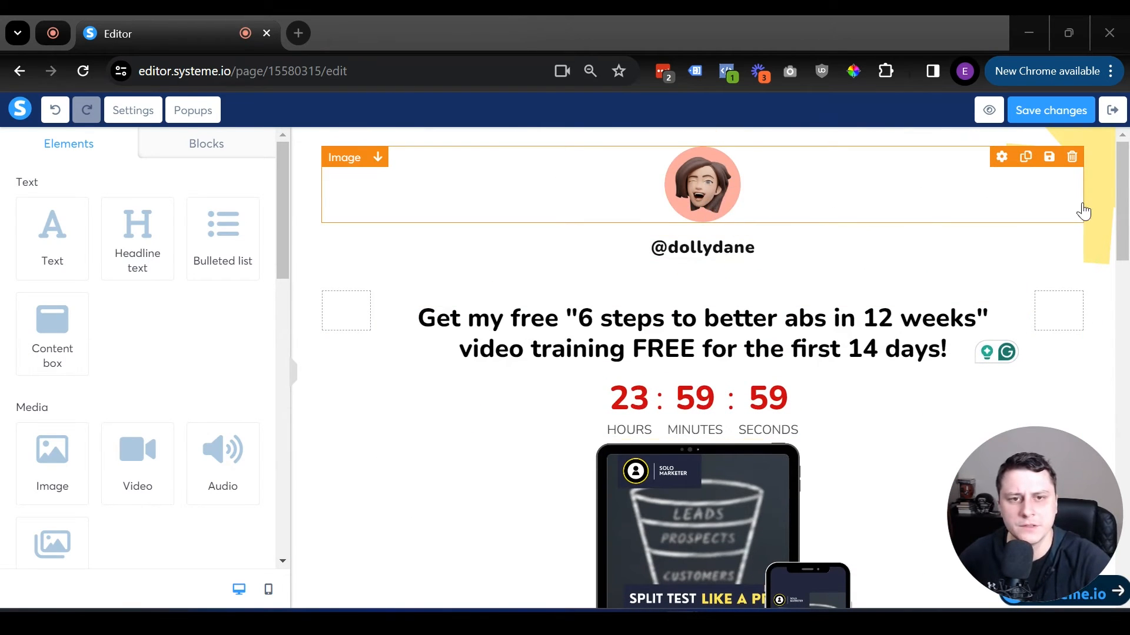
{"action": "left_click", "coordinate": [1072, 157]}
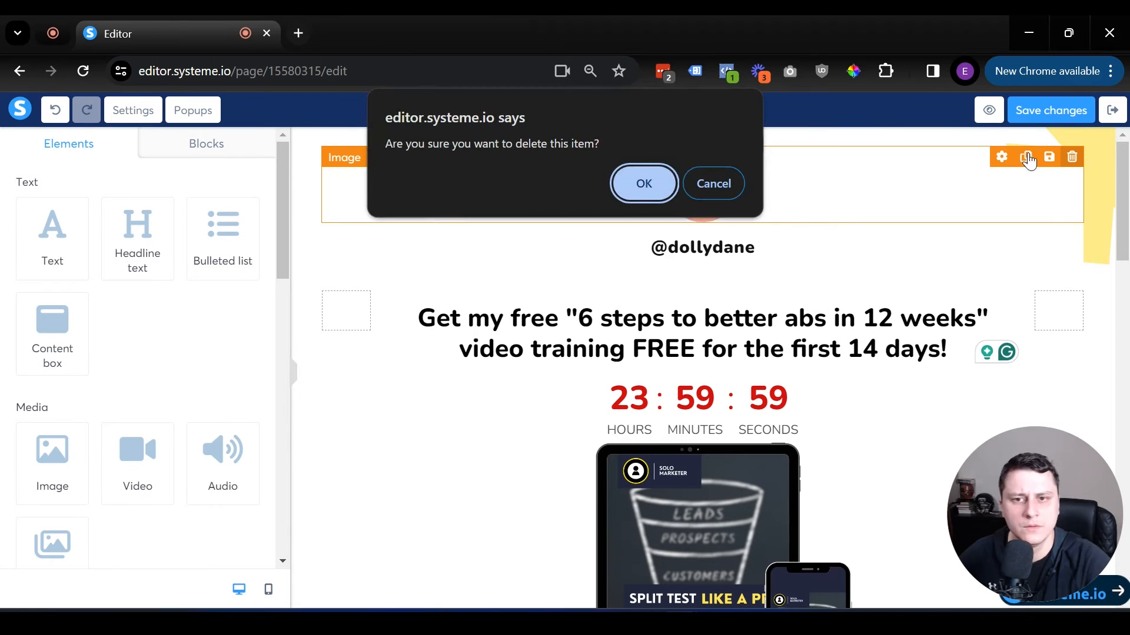
{"action": "left_click", "coordinate": [650, 180]}
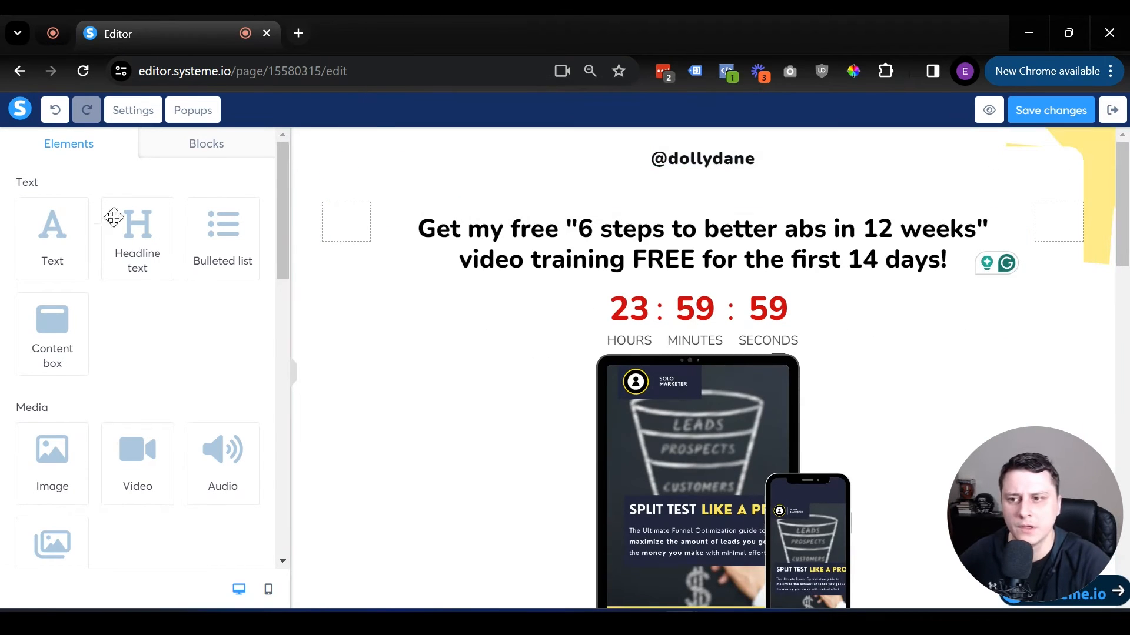
Add a video element above the profile handle in place of the profile image and open its settings.
{"action": "left_click_drag", "start_coordinate": [135, 453], "coordinate": [788, 160]}
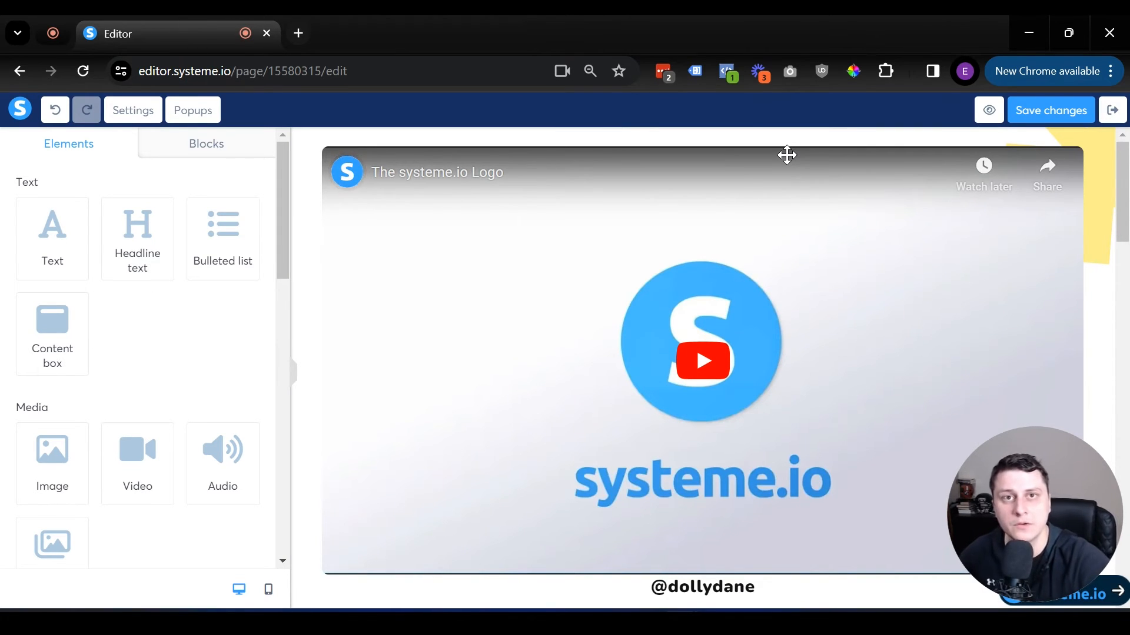
{"action": "left_click", "coordinate": [758, 274]}
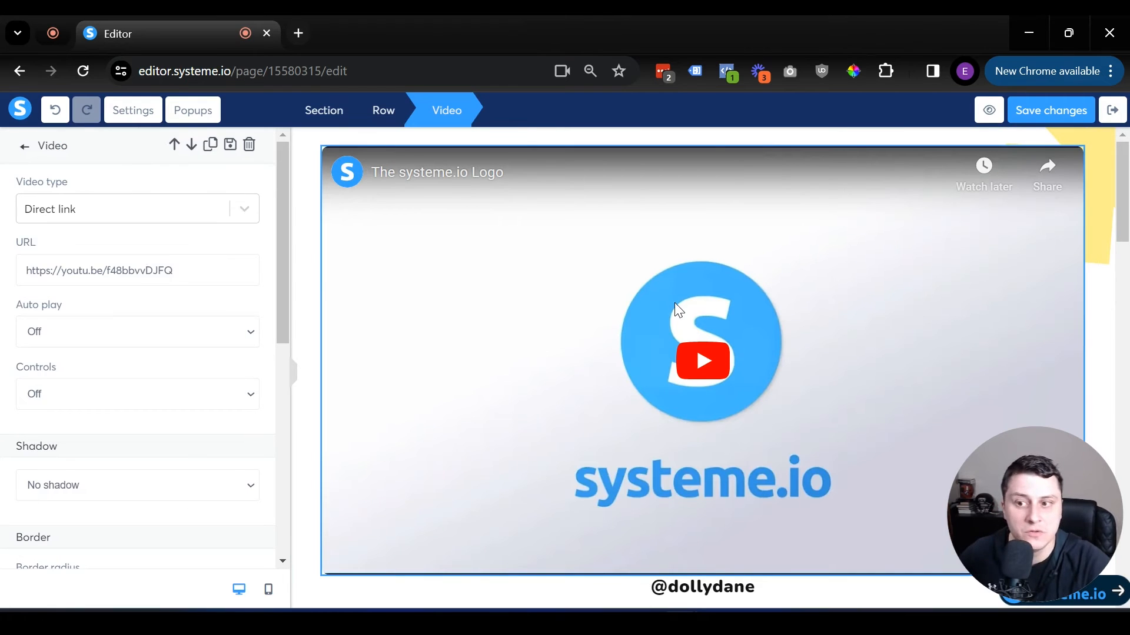
{"action": "key", "text": "Escape"}
{"action": "scroll", "coordinate": [189, 421], "scroll_direction": "down", "scroll_amount": 3}
{"action": "left_click", "coordinate": [556, 310]}
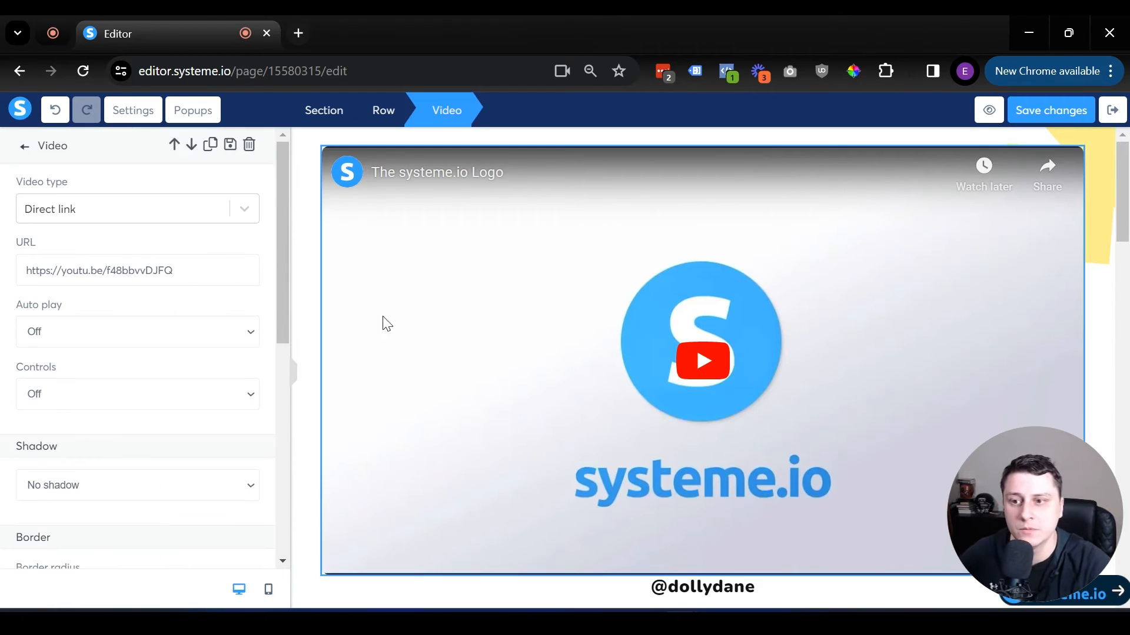
Set the margin of the video above the profile handle to 100 on all sides.
{"action": "scroll", "coordinate": [15, 376], "scroll_direction": "down", "scroll_amount": 3}
{"action": "scroll", "coordinate": [13, 373], "scroll_direction": "up", "scroll_amount": 3}
{"action": "scroll", "coordinate": [13, 371], "scroll_direction": "down", "scroll_amount": 6}
{"action": "scroll", "coordinate": [136, 410], "scroll_direction": "down", "scroll_amount": 2}
{"action": "scroll", "coordinate": [136, 415], "scroll_direction": "up", "scroll_amount": 5}
{"action": "scroll", "coordinate": [85, 377], "scroll_direction": "down", "scroll_amount": 4}
{"action": "type", "text": "100"}
{"action": "left_click", "coordinate": [352, 245]}
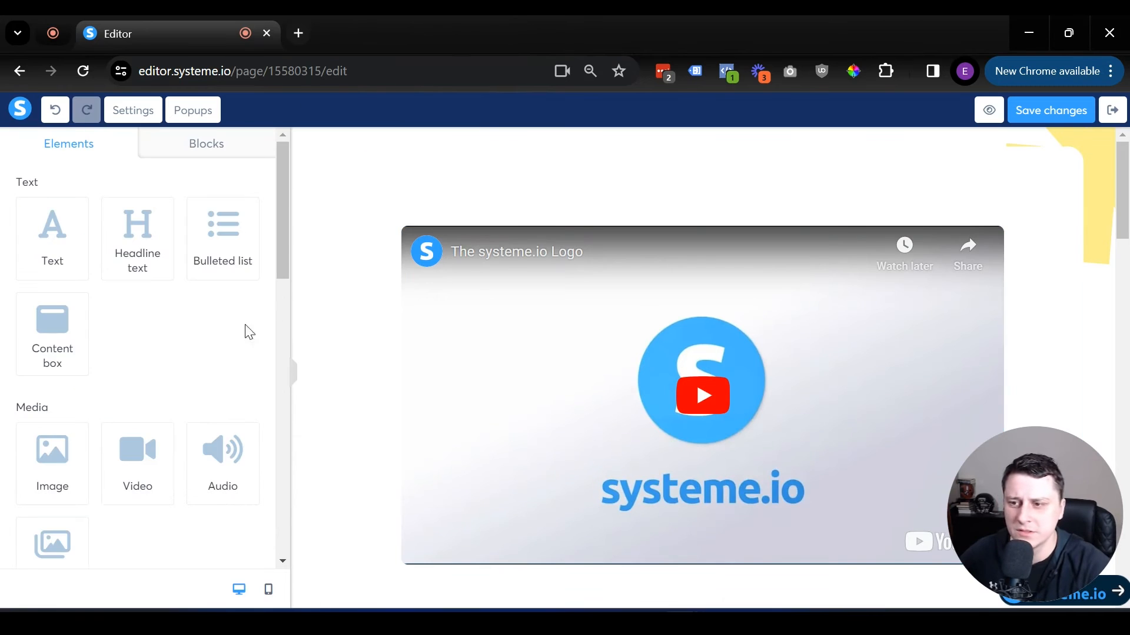
{"action": "left_click", "coordinate": [578, 303]}
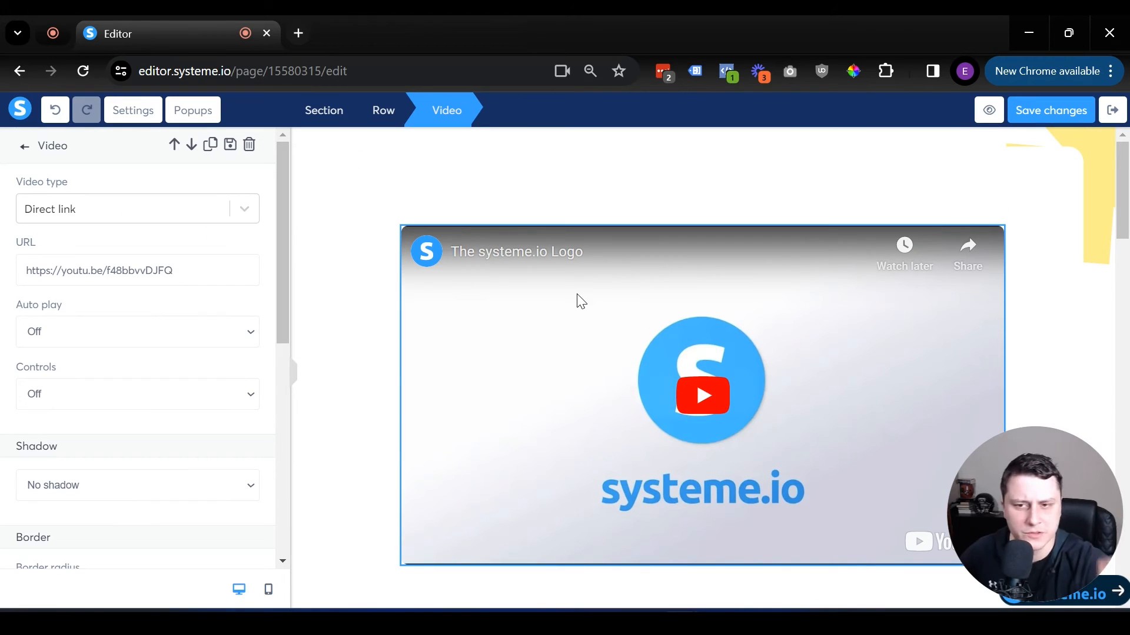
{"action": "left_click", "coordinate": [338, 386]}
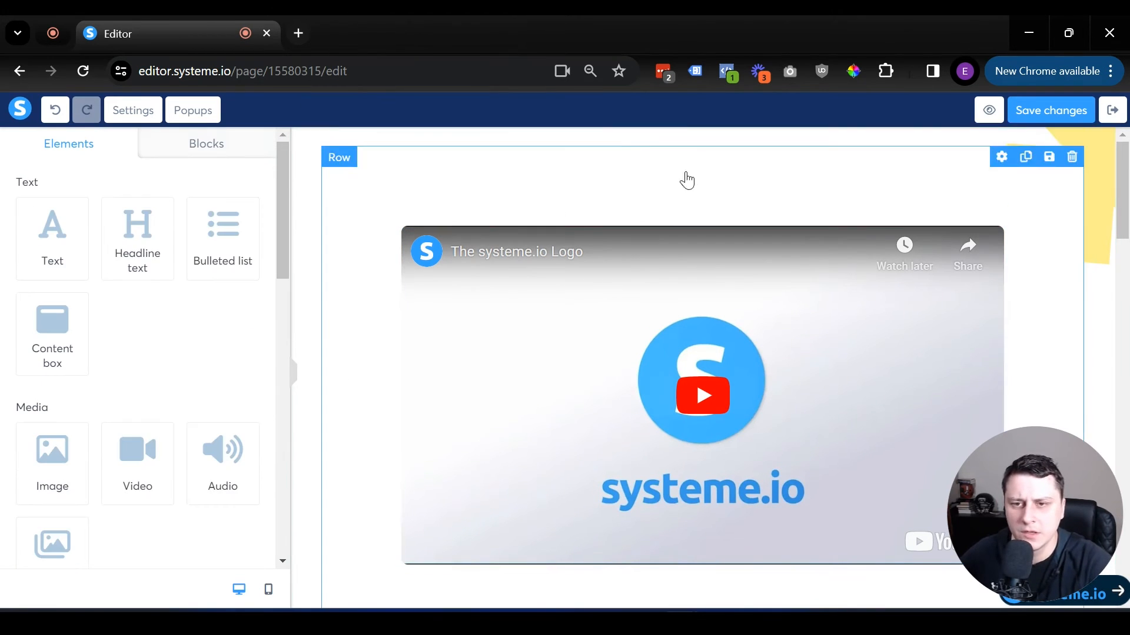
{"action": "scroll", "coordinate": [429, 310], "scroll_direction": "down", "scroll_amount": 6}
{"action": "scroll", "coordinate": [808, 423], "scroll_direction": "up", "scroll_amount": 3}
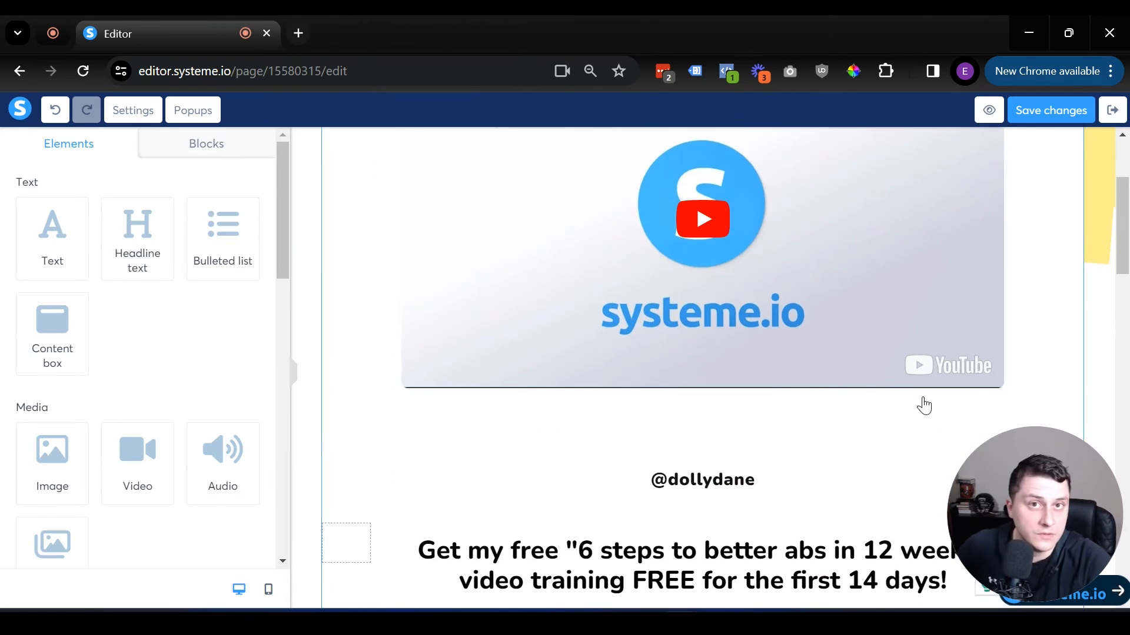
Set the video above the profile handle to the Upload file type and turn its auto play on.
{"action": "scroll", "coordinate": [775, 506], "scroll_direction": "up", "scroll_amount": 3}
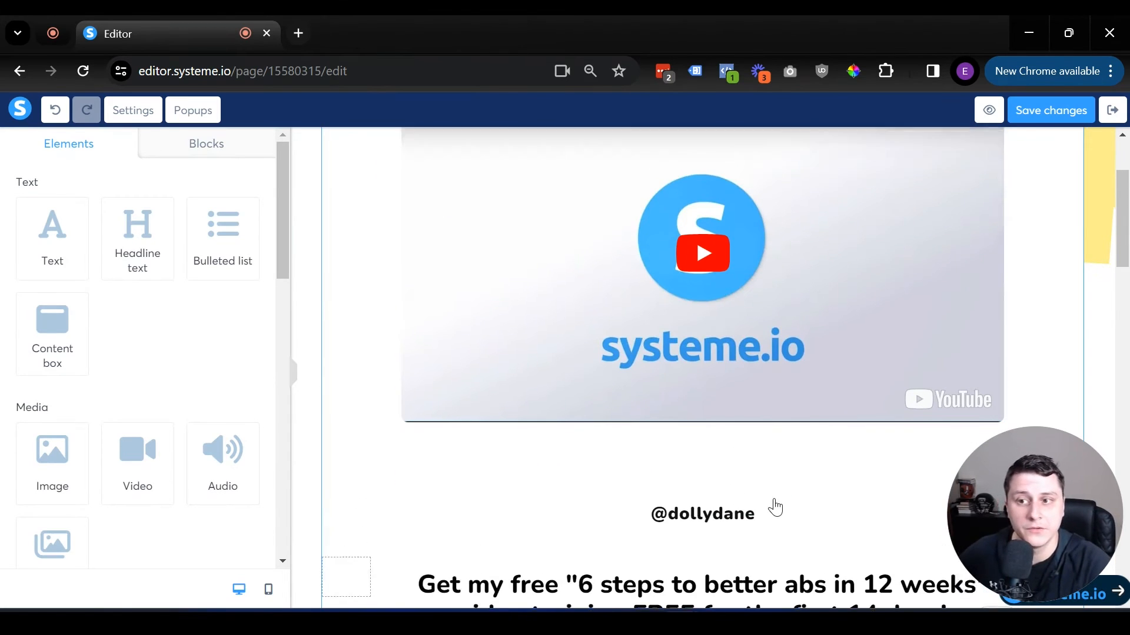
{"action": "left_click", "coordinate": [725, 377]}
{"action": "left_click", "coordinate": [63, 212]}
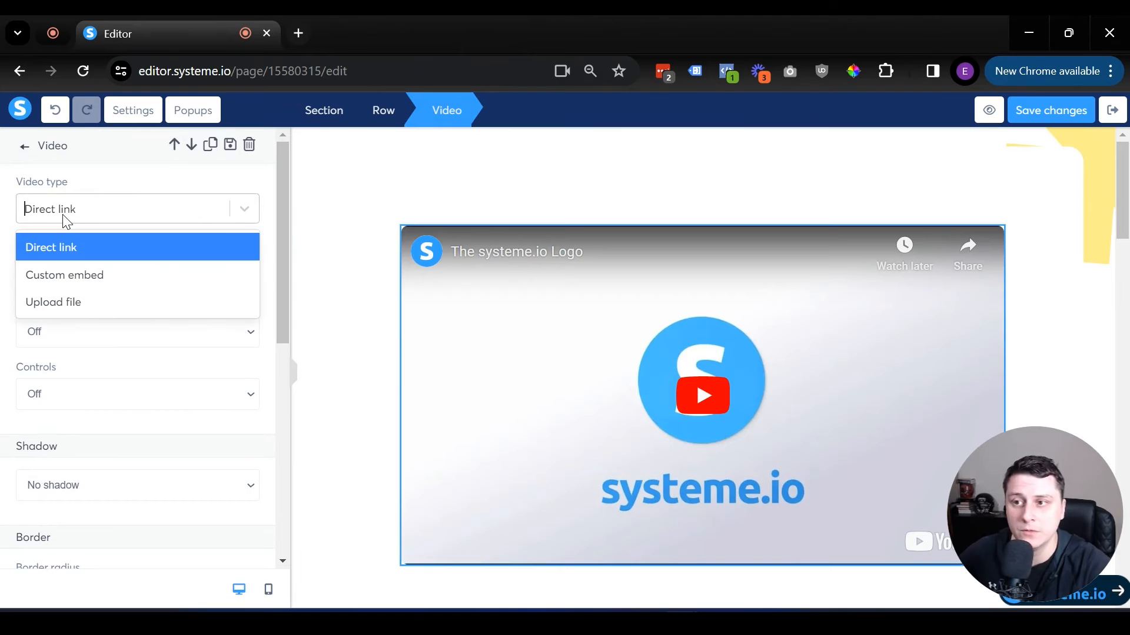
{"action": "left_click", "coordinate": [87, 299]}
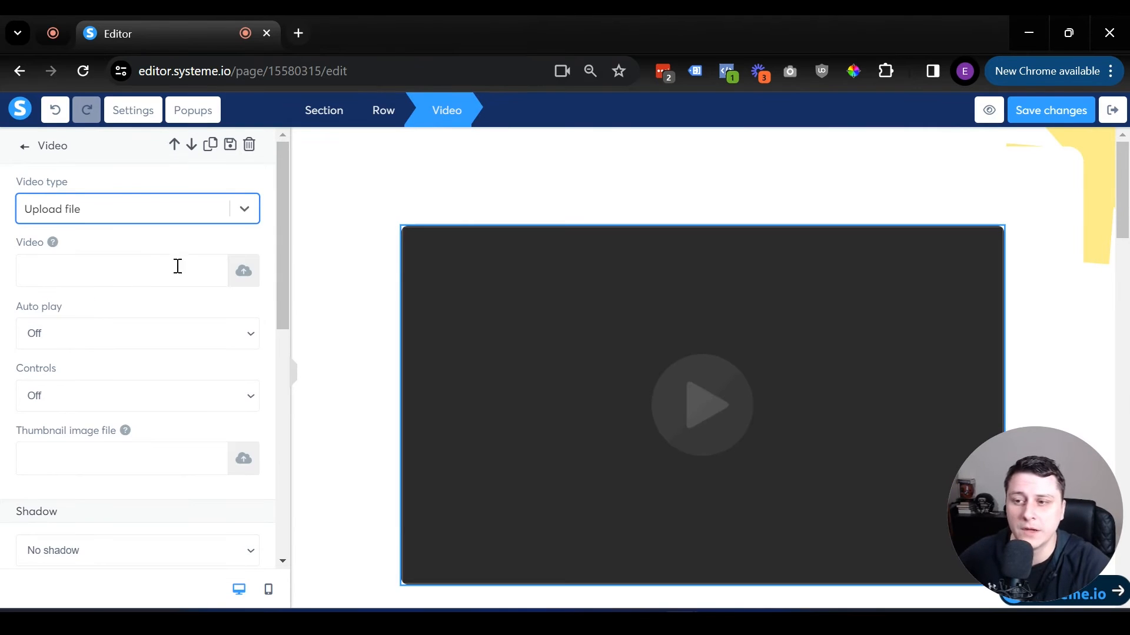
{"action": "left_click", "coordinate": [79, 335]}
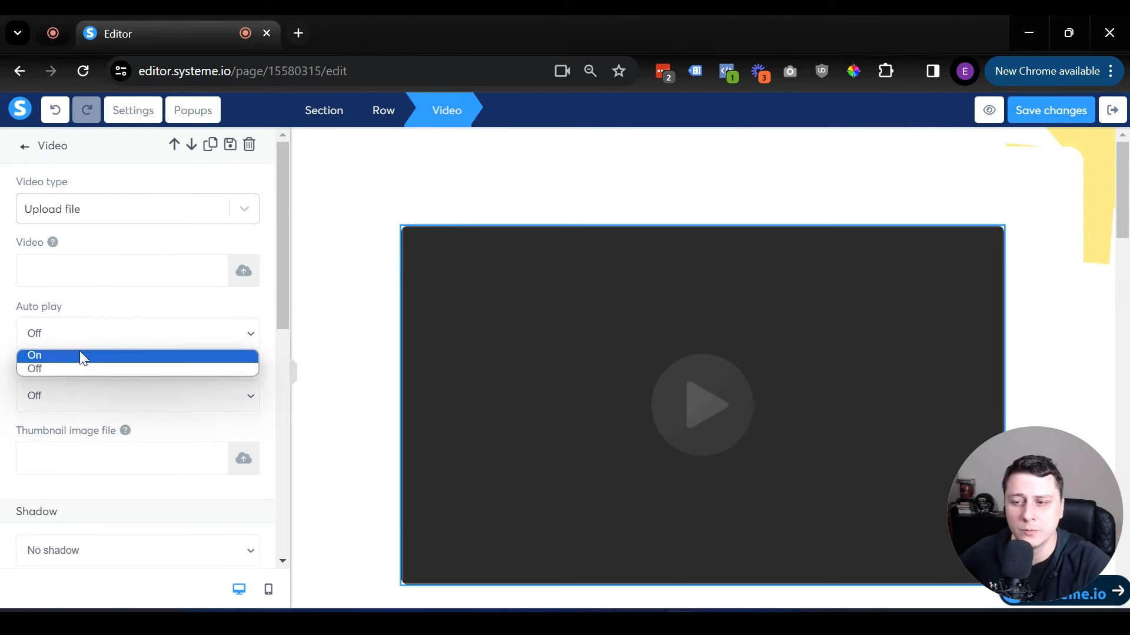
{"action": "left_click", "coordinate": [117, 356]}
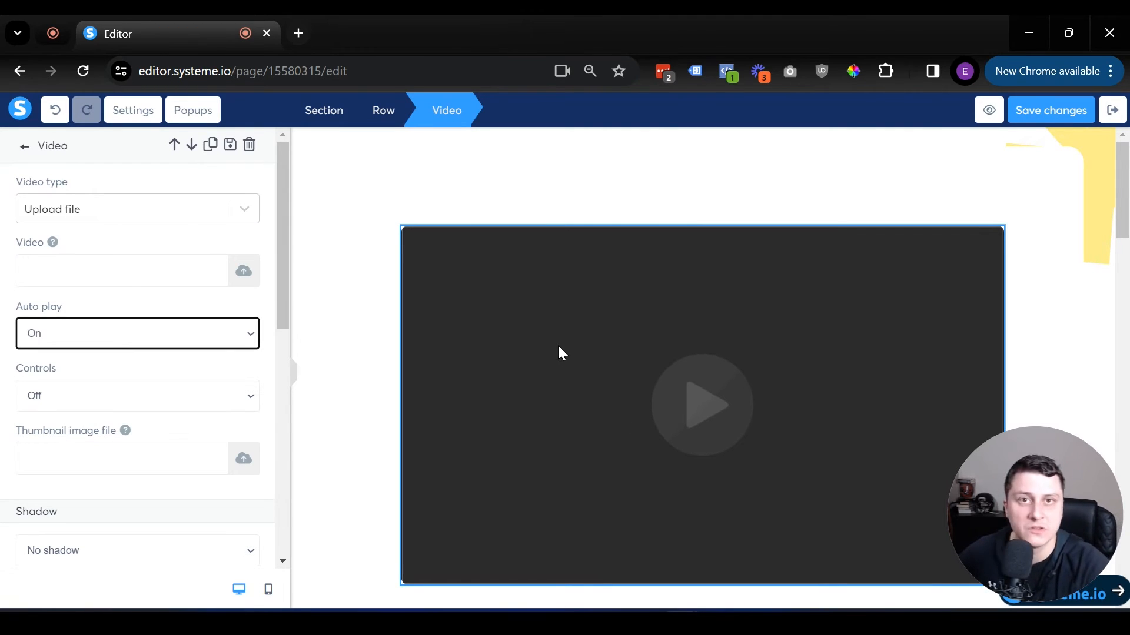
{"action": "left_click", "coordinate": [366, 325]}
Review the desktop page from the video placeholder down to the embedded video and link buttons.
{"action": "scroll", "coordinate": [606, 328], "scroll_direction": "up", "scroll_amount": 5}
{"action": "scroll", "coordinate": [647, 327], "scroll_direction": "down", "scroll_amount": 3}
{"action": "scroll", "coordinate": [692, 317], "scroll_direction": "down", "scroll_amount": 14}
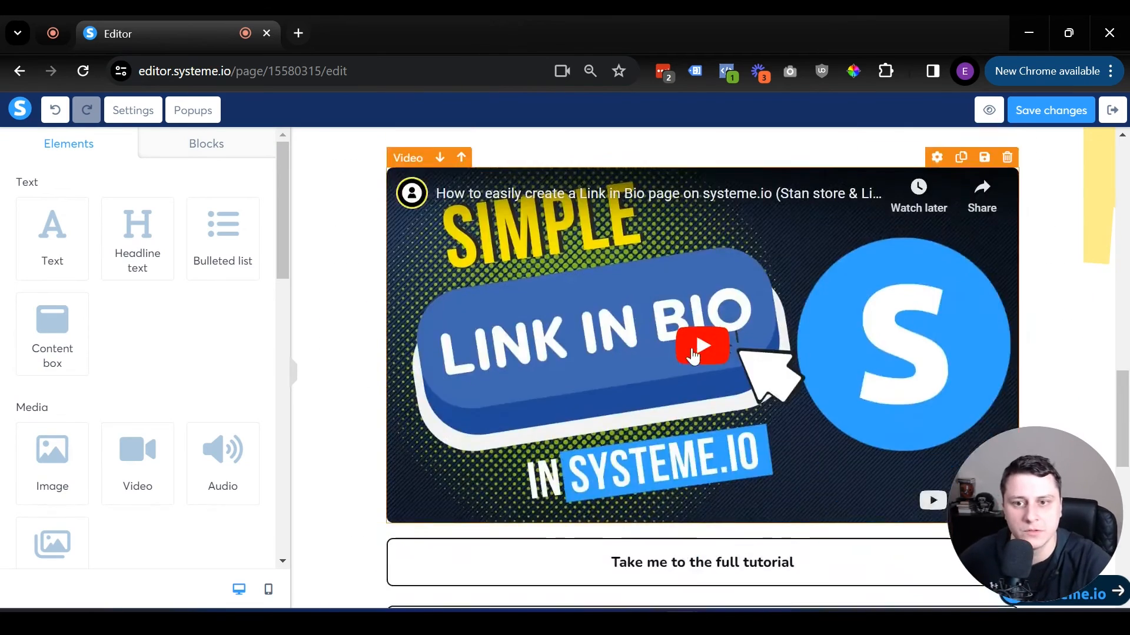
{"action": "scroll", "coordinate": [714, 366], "scroll_direction": "up", "scroll_amount": 14}
{"action": "scroll", "coordinate": [715, 367], "scroll_direction": "down", "scroll_amount": 14}
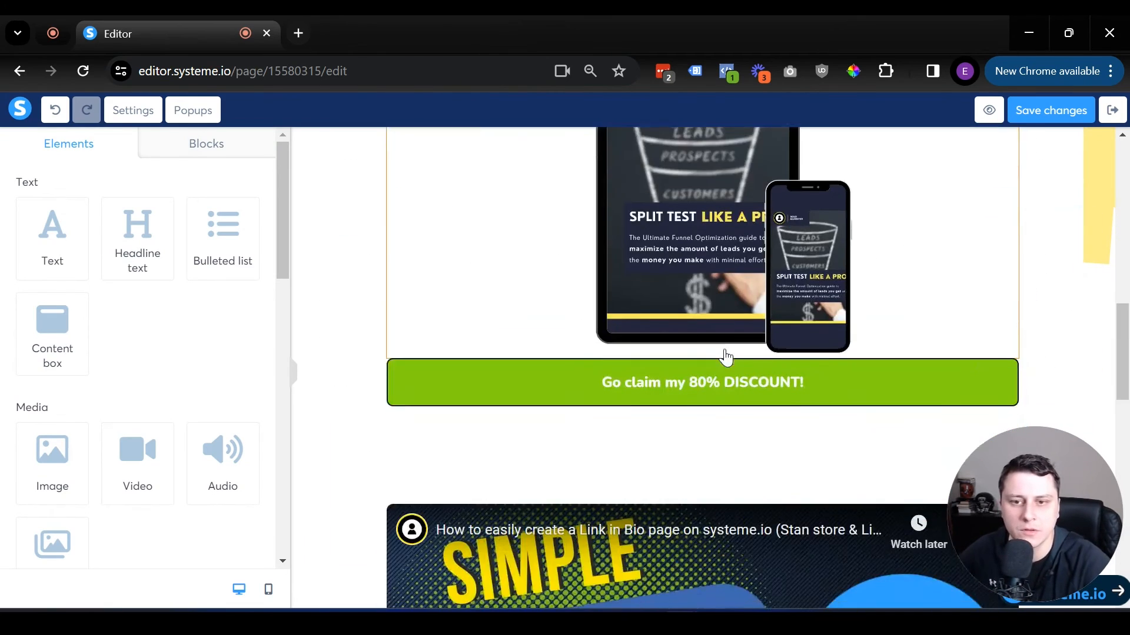
{"action": "scroll", "coordinate": [736, 372], "scroll_direction": "up", "scroll_amount": 18}
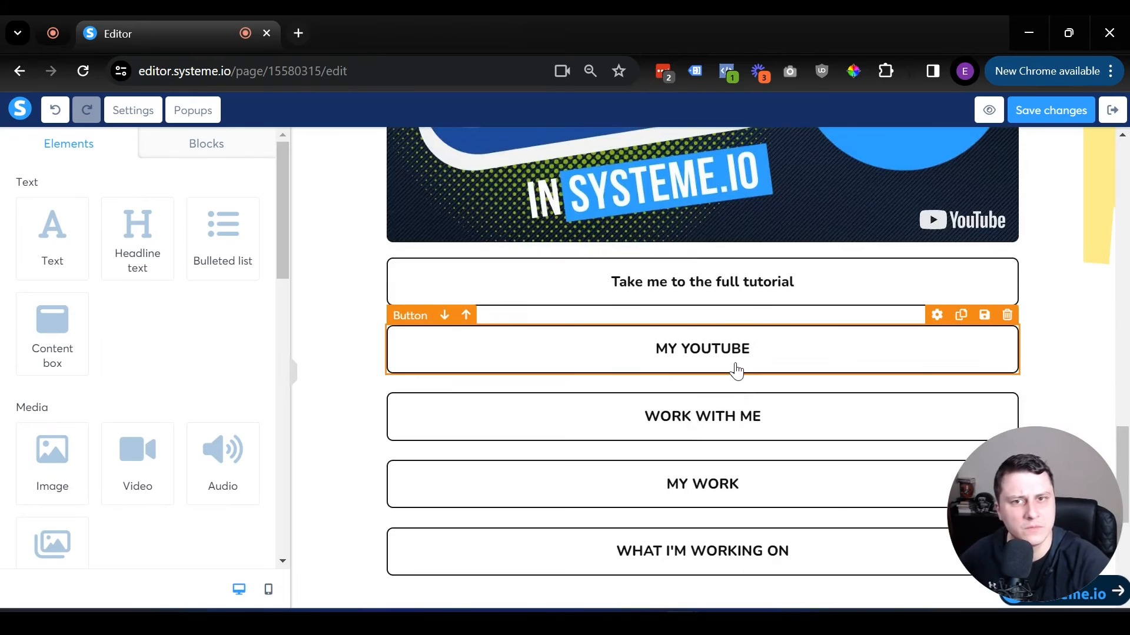
{"action": "scroll", "coordinate": [737, 370], "scroll_direction": "down", "scroll_amount": 5}
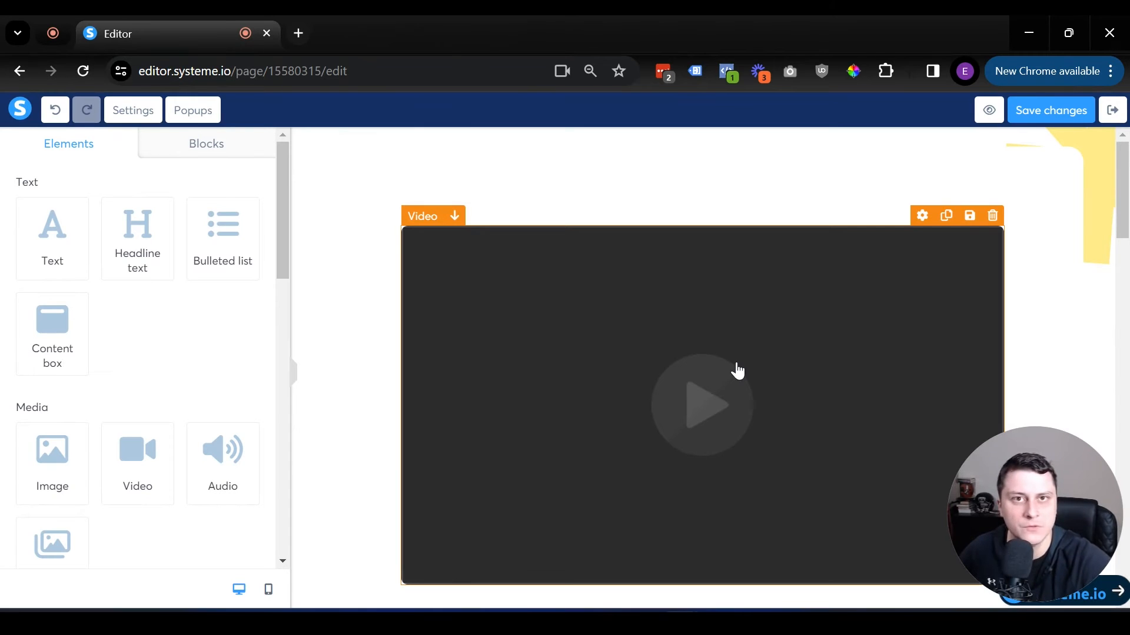
{"action": "scroll", "coordinate": [737, 371], "scroll_direction": "down", "scroll_amount": 4}
{"action": "scroll", "coordinate": [732, 398], "scroll_direction": "up", "scroll_amount": 3}
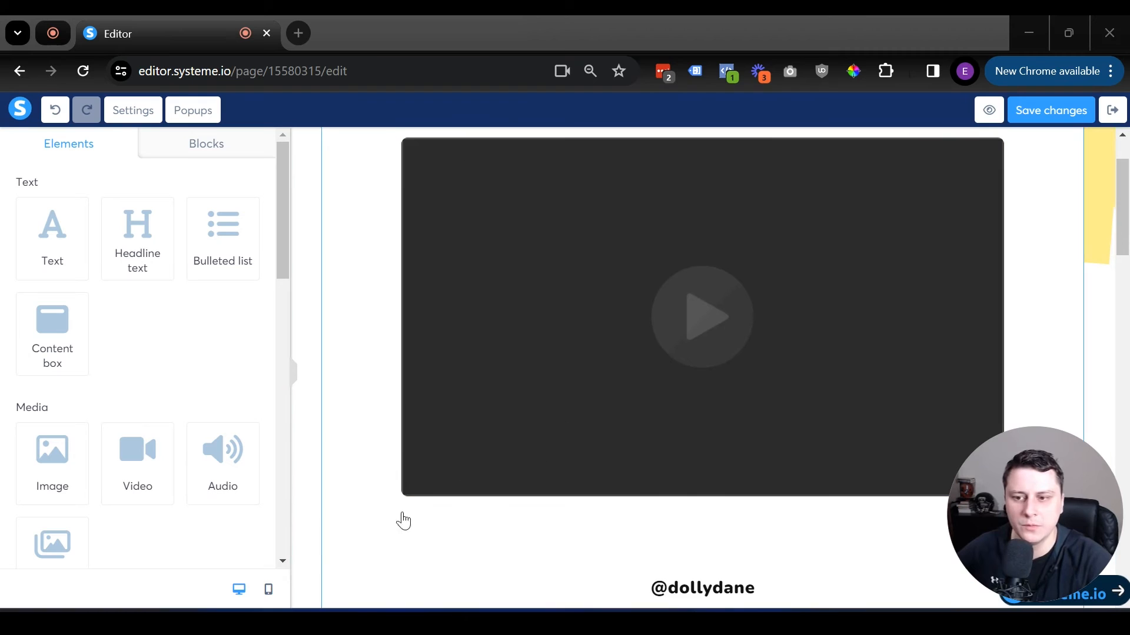
Switch to the mobile view and examine the layout from the video down to the call-to-action button.
{"action": "left_click", "coordinate": [270, 592]}
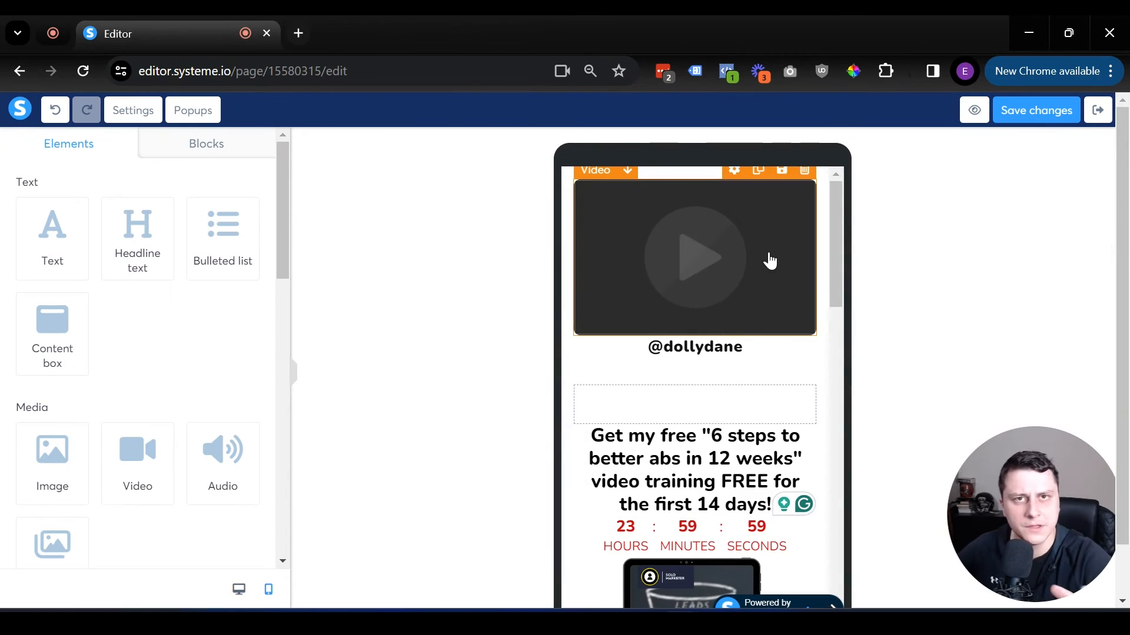
{"action": "scroll", "coordinate": [700, 310], "scroll_direction": "down", "scroll_amount": 3}
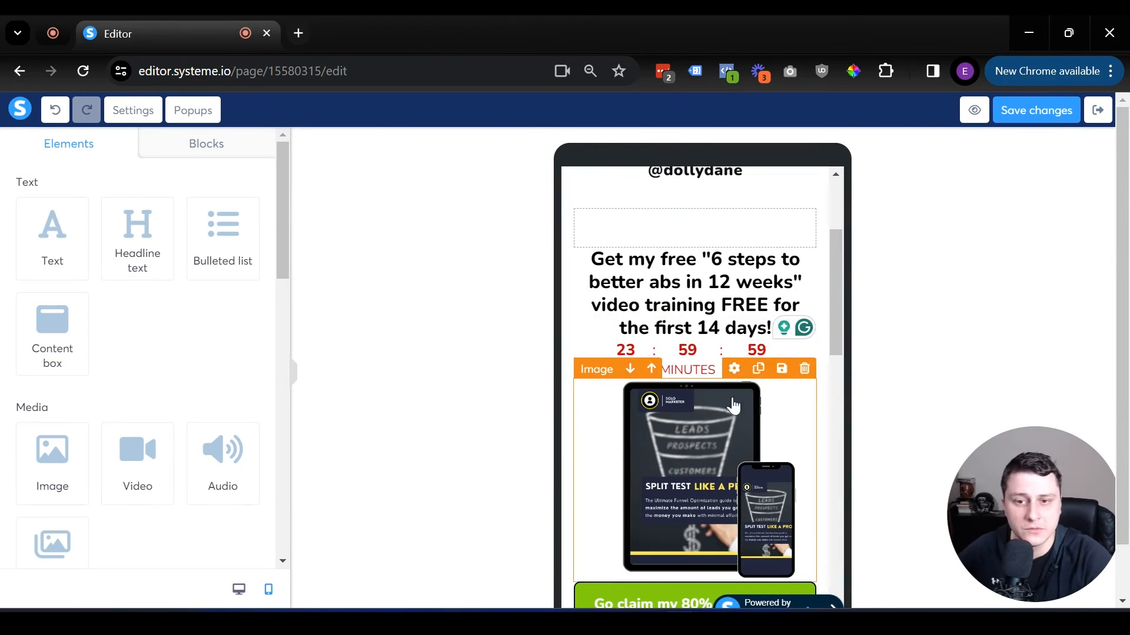
{"action": "scroll", "coordinate": [776, 447], "scroll_direction": "down", "scroll_amount": 2}
{"action": "scroll", "coordinate": [786, 462], "scroll_direction": "up", "scroll_amount": 5}
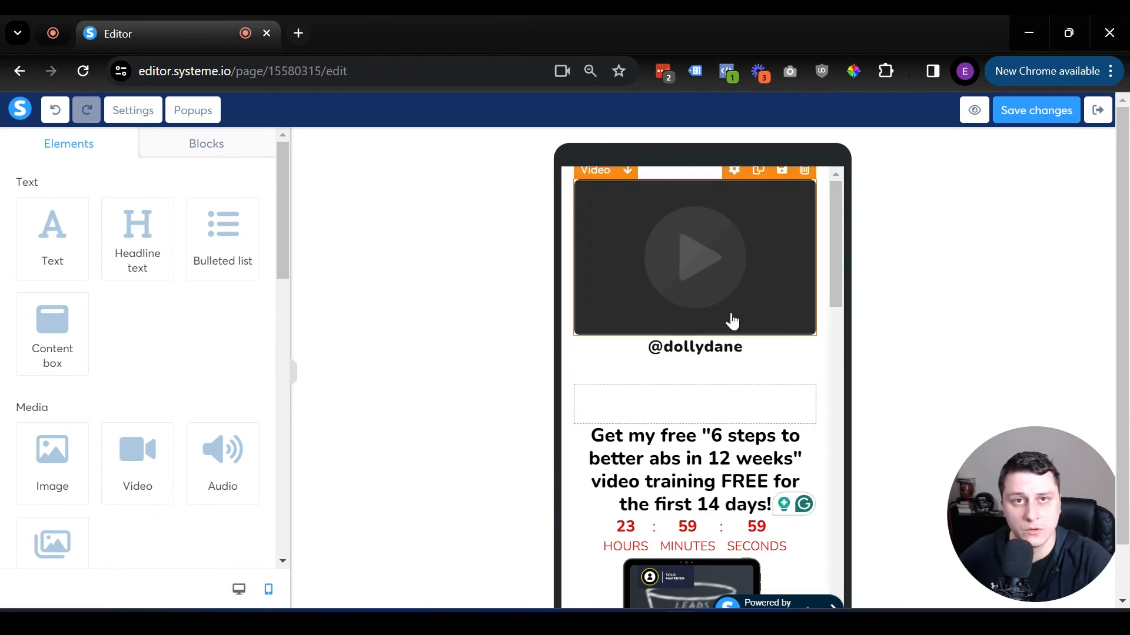
{"action": "mouse_move", "coordinate": [775, 381]}
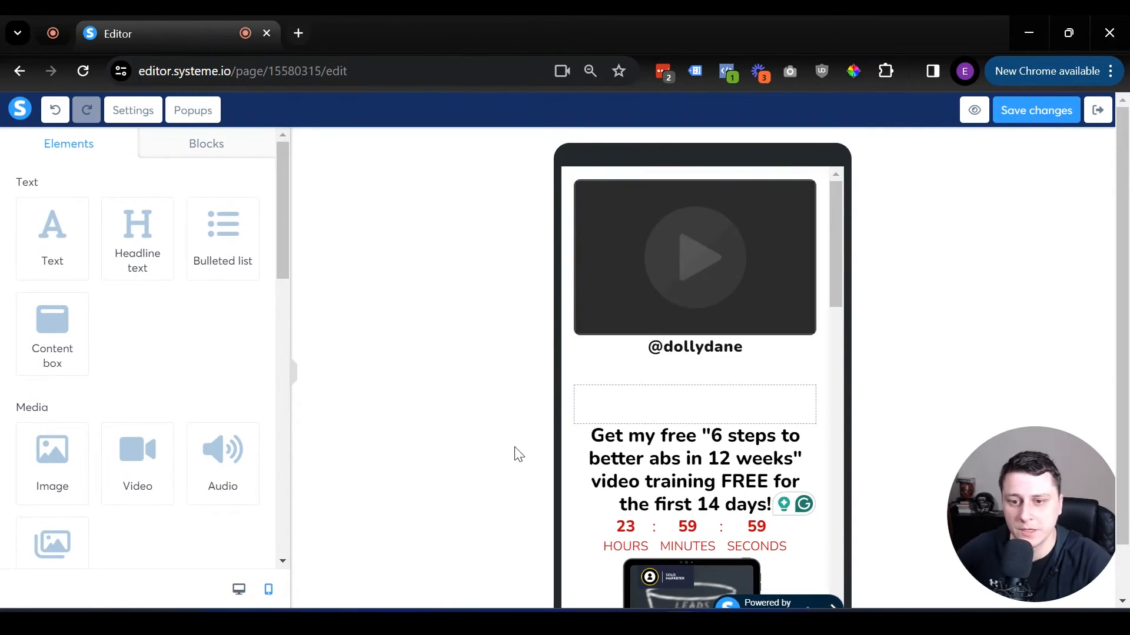
{"action": "left_click", "coordinate": [238, 589]}
{"action": "left_click", "coordinate": [269, 589]}
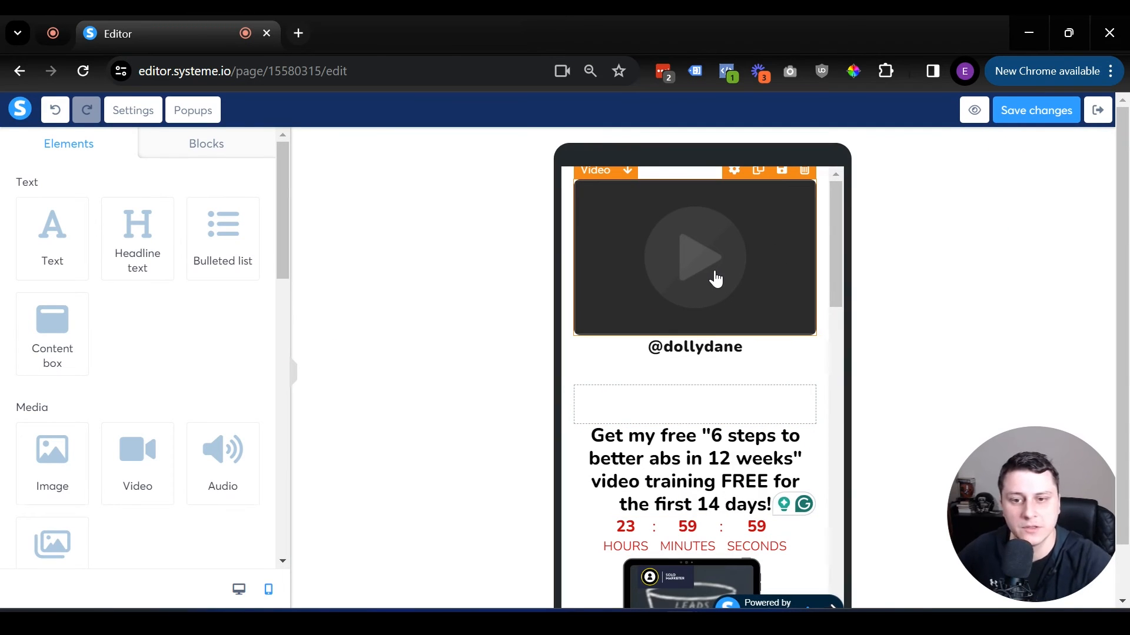
Move the green "Go claim my 80% DISCOUNT!" button above the product image, directly under the countdown.
{"action": "left_click", "coordinate": [693, 481]}
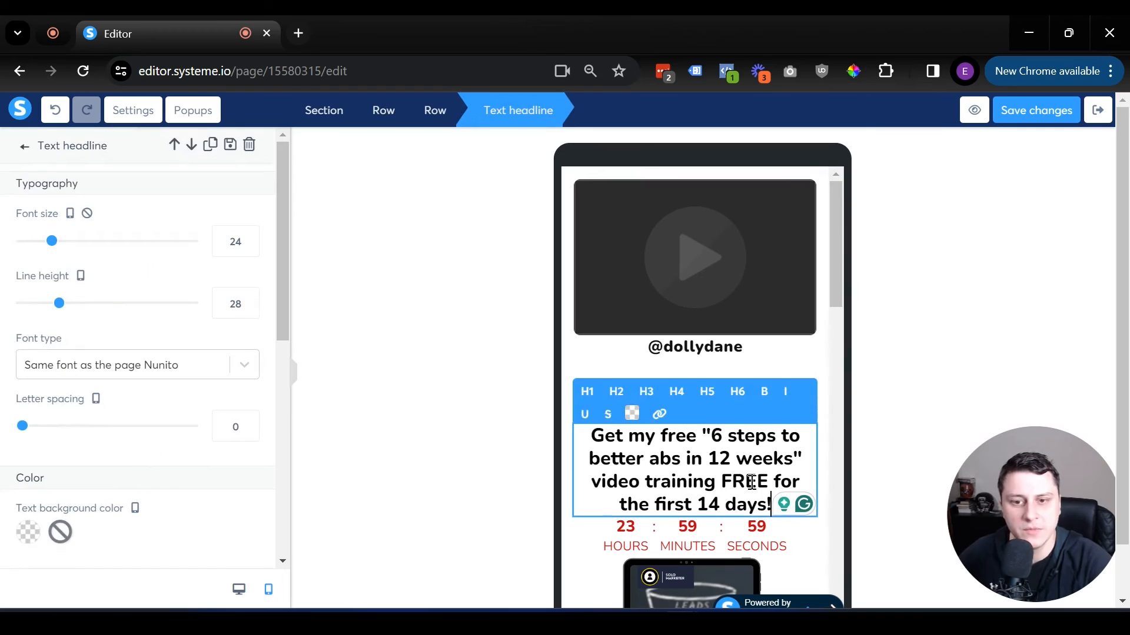
{"action": "scroll", "coordinate": [679, 303], "scroll_direction": "down", "scroll_amount": 4}
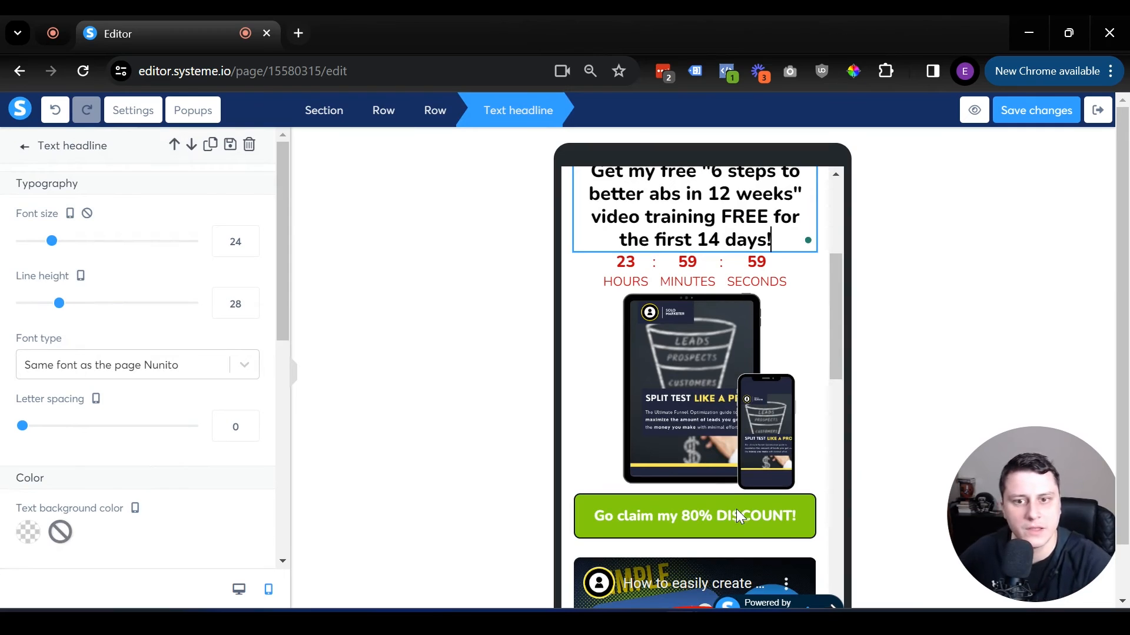
{"action": "scroll", "coordinate": [736, 507], "scroll_direction": "down", "scroll_amount": 1}
{"action": "key", "text": "Escape"}
{"action": "left_click_drag", "start_coordinate": [757, 450], "coordinate": [740, 241]}
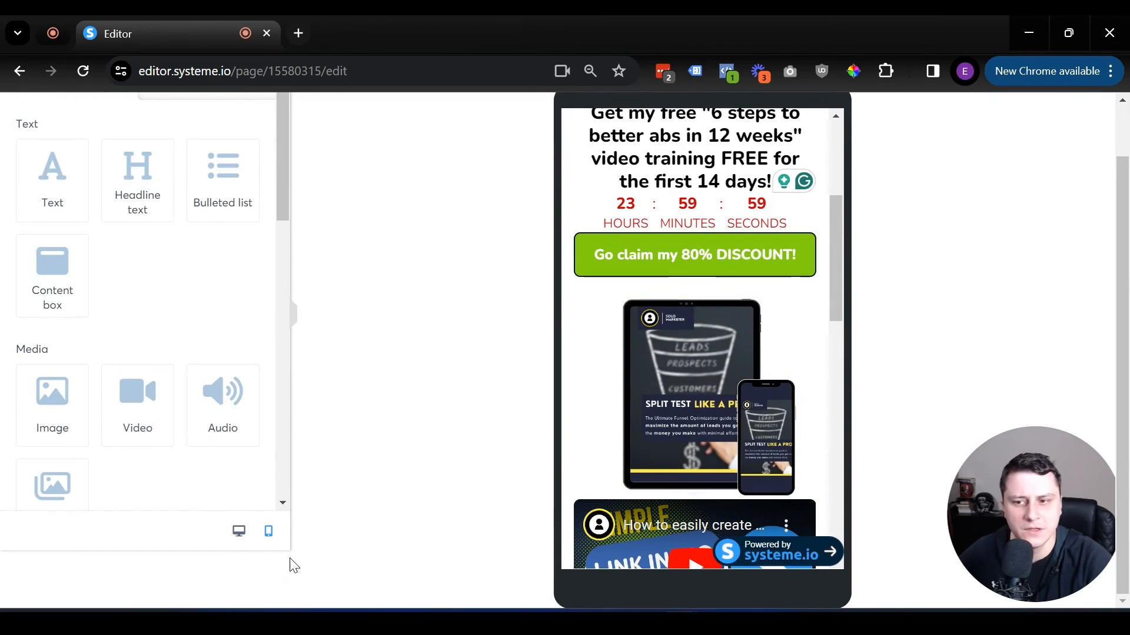
Switch back to the desktop view and examine how the moved button sits in the full page layout.
{"action": "left_click", "coordinate": [239, 531]}
{"action": "scroll", "coordinate": [716, 456], "scroll_direction": "down", "scroll_amount": 2}
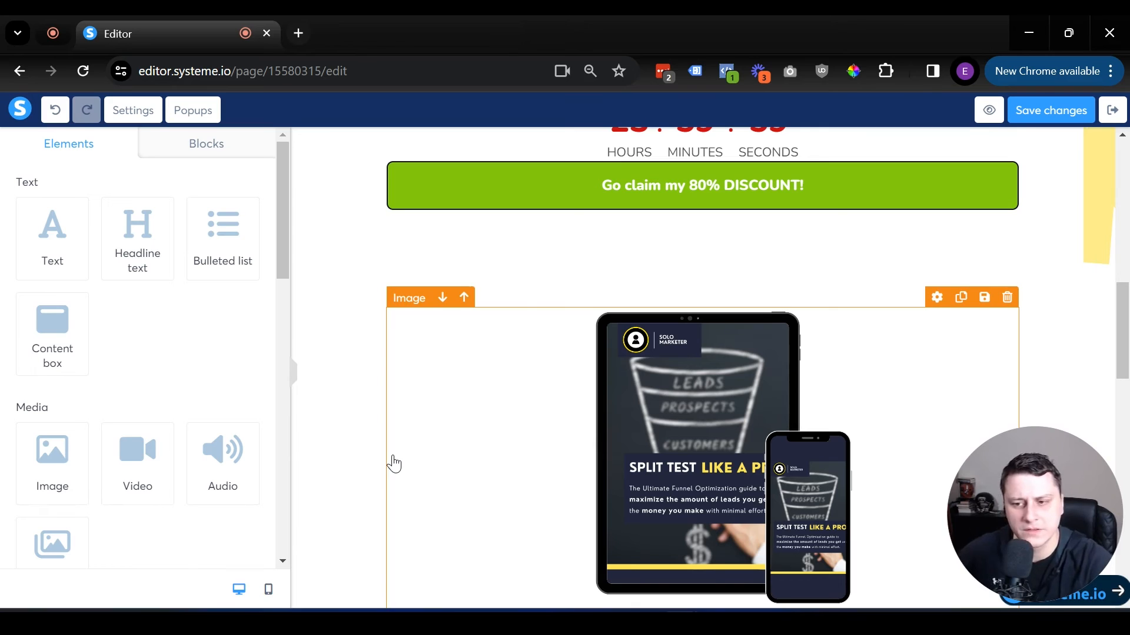
{"action": "scroll", "coordinate": [464, 486], "scroll_direction": "up", "scroll_amount": 10}
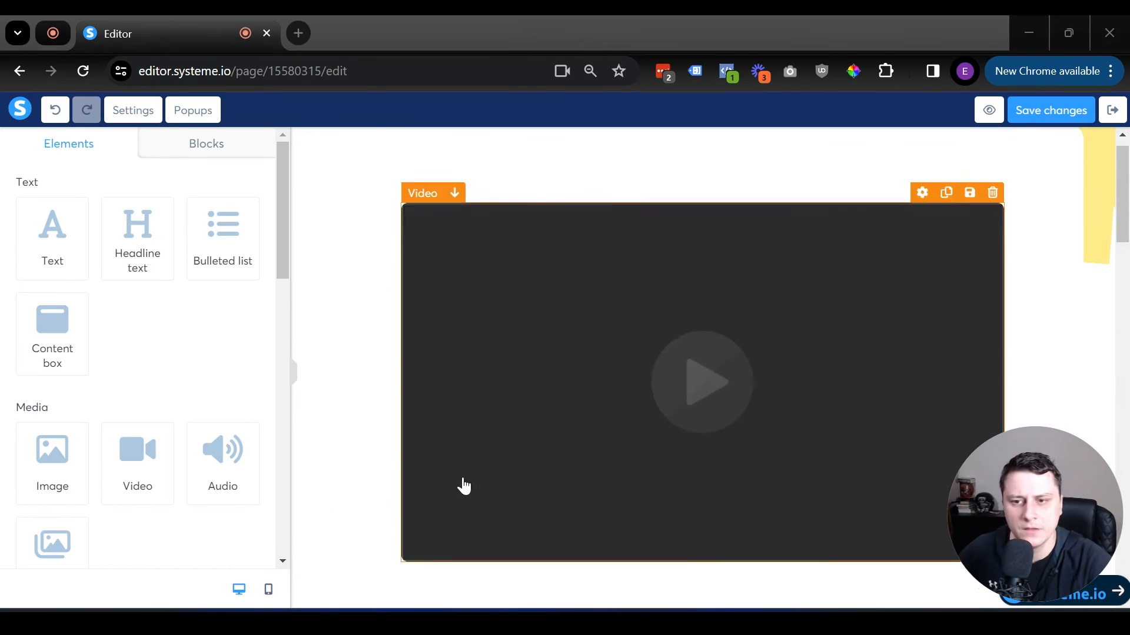
{"action": "scroll", "coordinate": [310, 149], "scroll_direction": "down", "scroll_amount": 3}
{"action": "scroll", "coordinate": [313, 197], "scroll_direction": "up", "scroll_amount": 3}
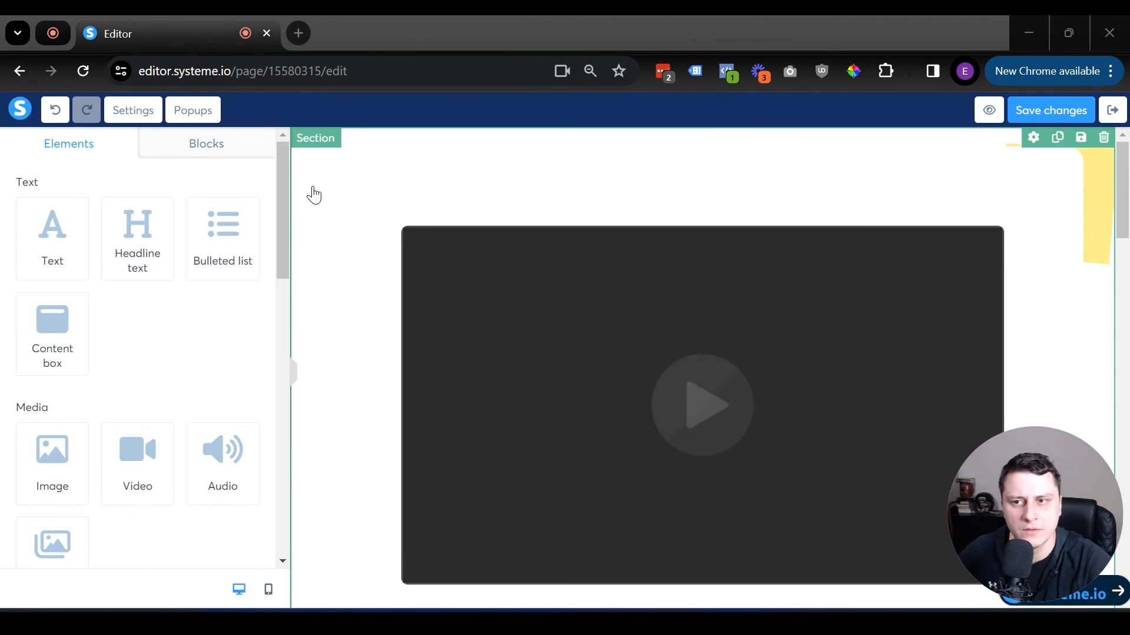
{"action": "scroll", "coordinate": [313, 196], "scroll_direction": "down", "scroll_amount": 15}
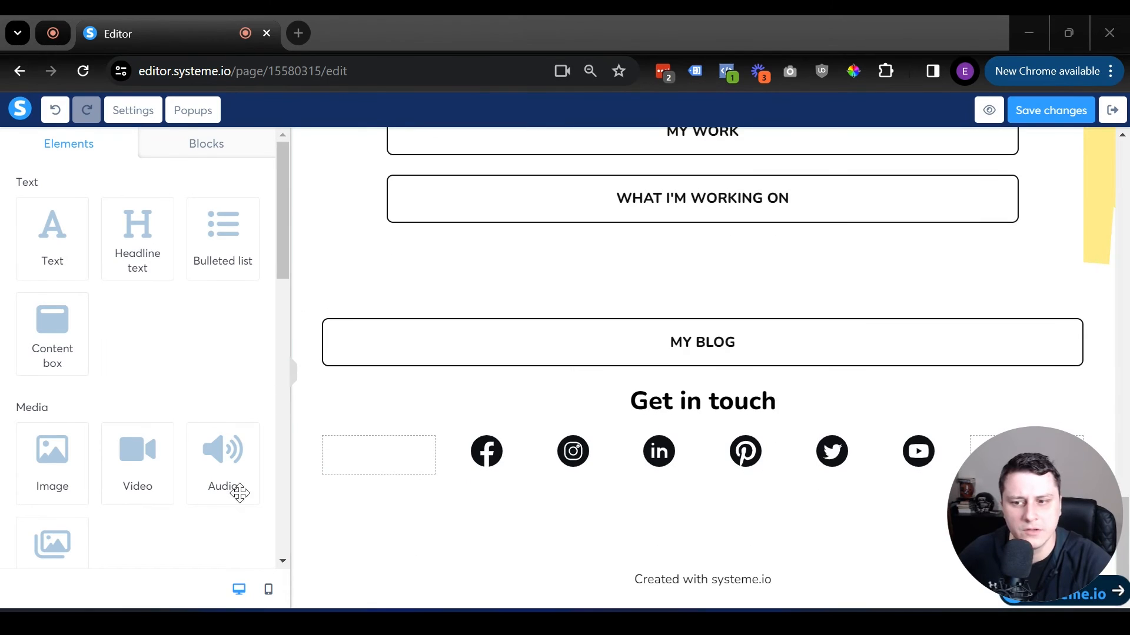
{"action": "scroll", "coordinate": [540, 476], "scroll_direction": "up", "scroll_amount": 10}
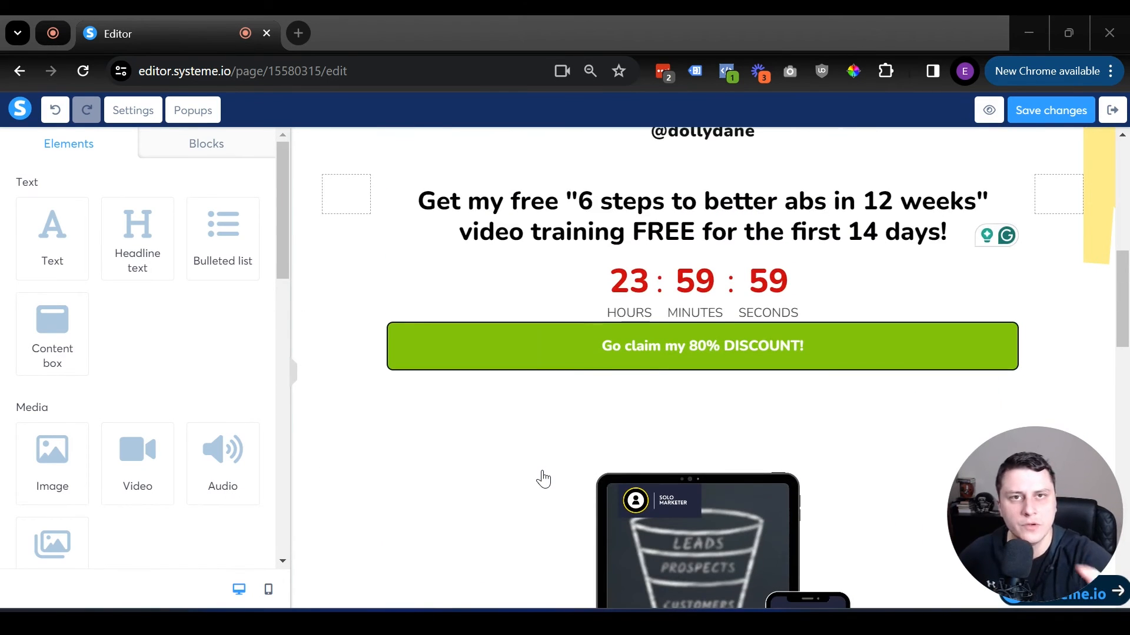
Duplicate the entire page section and check the copy beneath the original.
{"action": "scroll", "coordinate": [543, 479], "scroll_direction": "up", "scroll_amount": 5}
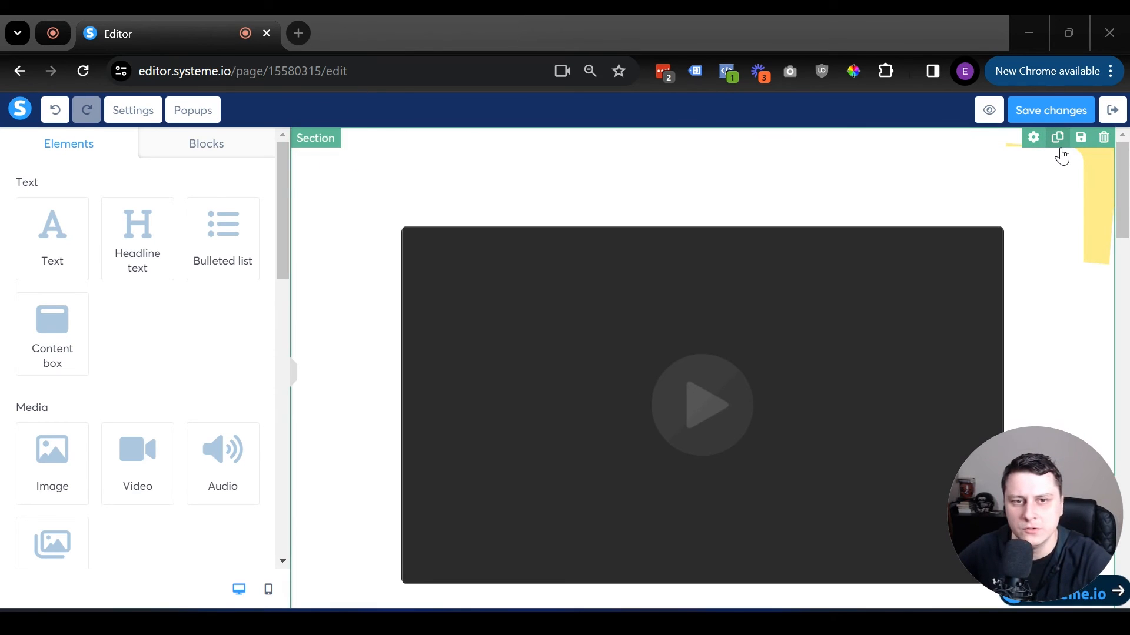
{"action": "scroll", "coordinate": [615, 267], "scroll_direction": "down", "scroll_amount": 2}
{"action": "scroll", "coordinate": [617, 271], "scroll_direction": "down", "scroll_amount": 20}
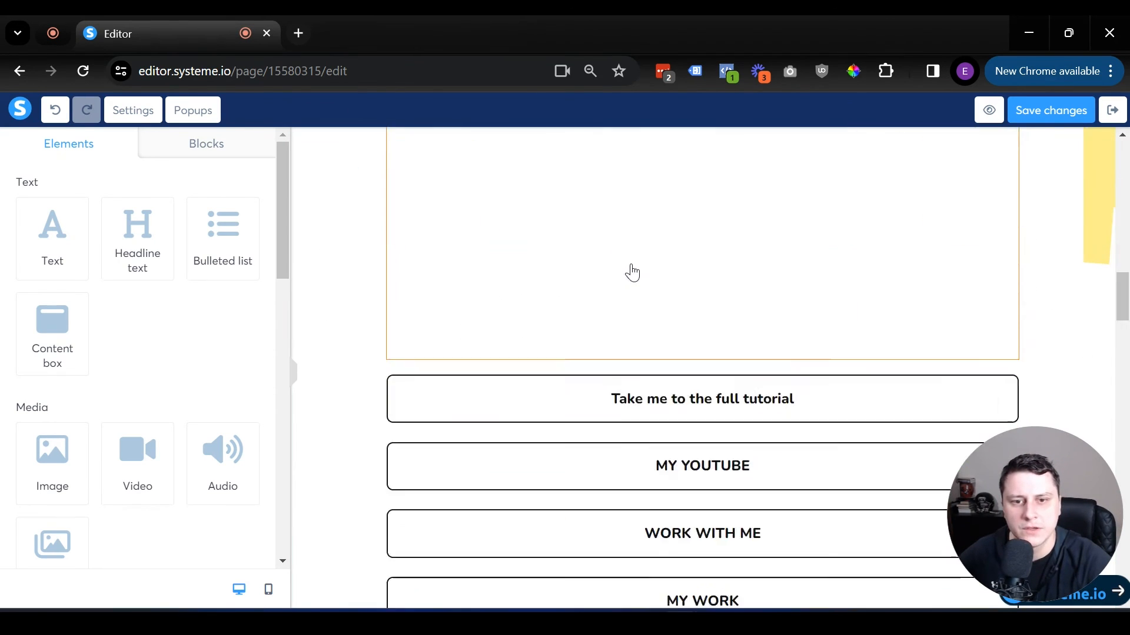
{"action": "scroll", "coordinate": [672, 273], "scroll_direction": "down", "scroll_amount": 15}
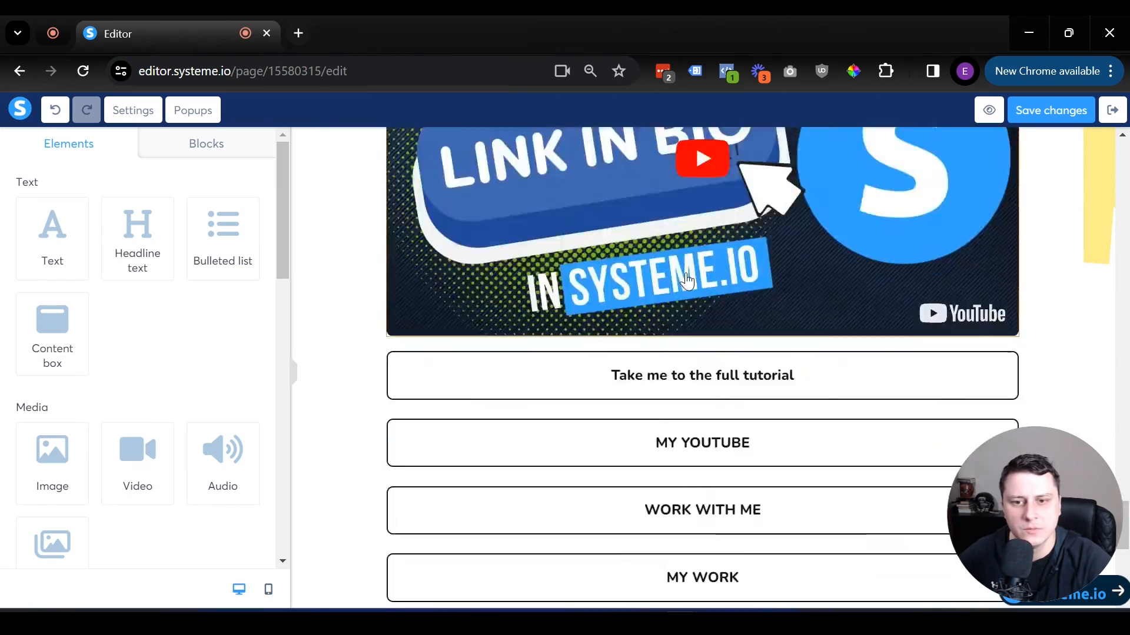
{"action": "scroll", "coordinate": [683, 280], "scroll_direction": "up", "scroll_amount": 11}
{"action": "scroll", "coordinate": [687, 281], "scroll_direction": "down", "scroll_amount": 6}
{"action": "scroll", "coordinate": [687, 281], "scroll_direction": "up", "scroll_amount": 20}
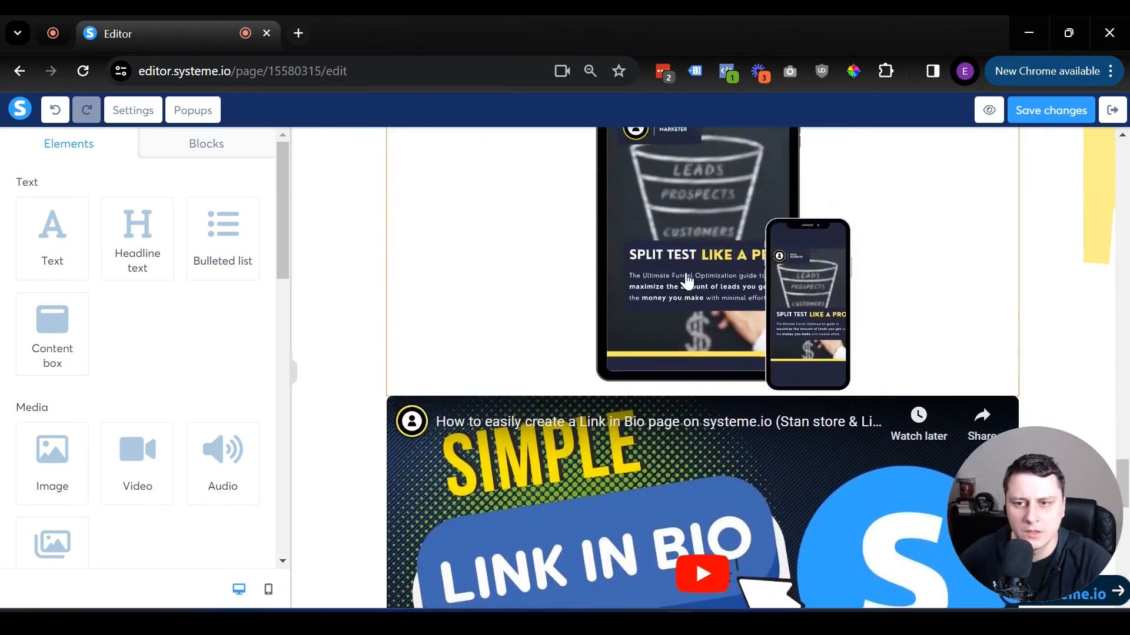
Make the original page section visible on desktop only by turning off its mobile visibility.
{"action": "scroll", "coordinate": [688, 281], "scroll_direction": "up", "scroll_amount": 1}
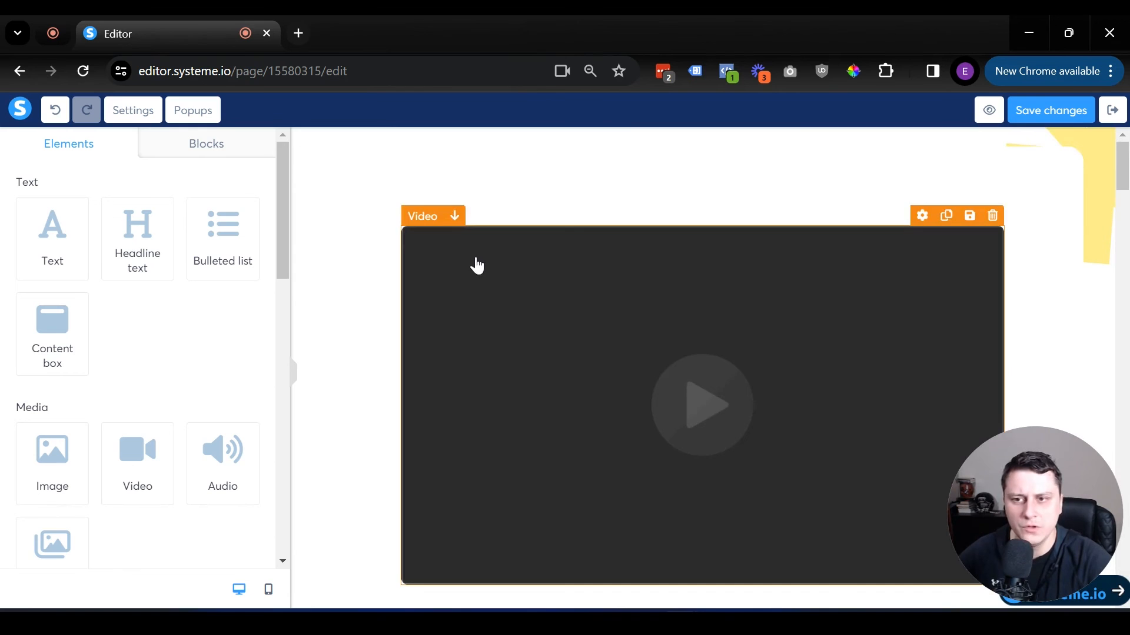
{"action": "left_click", "coordinate": [387, 146]}
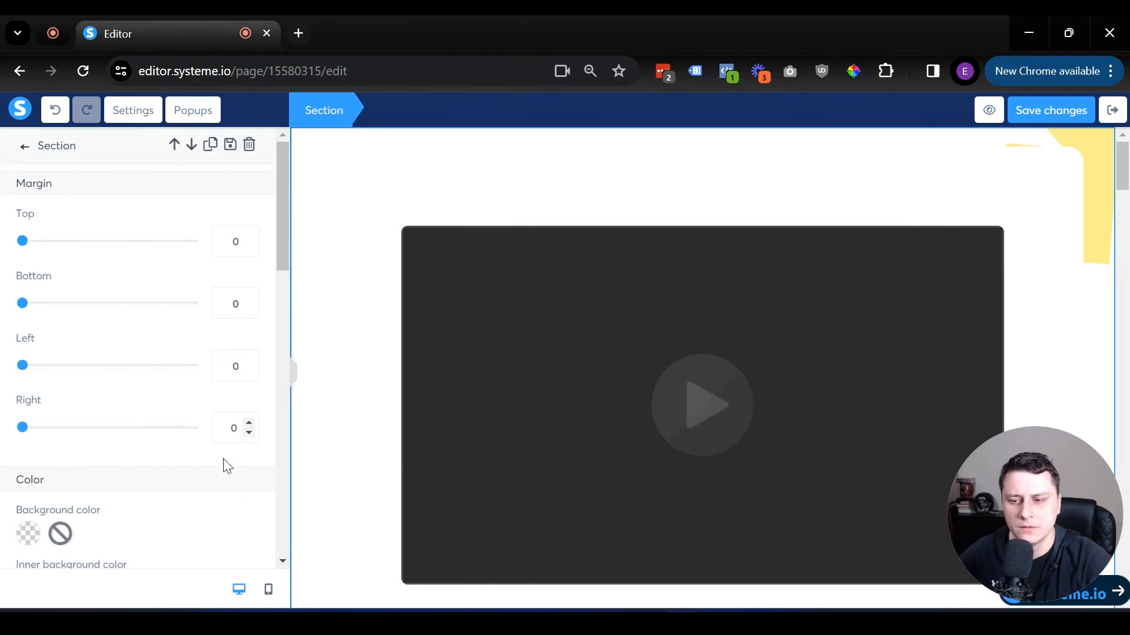
{"action": "scroll", "coordinate": [227, 467], "scroll_direction": "down", "scroll_amount": 15}
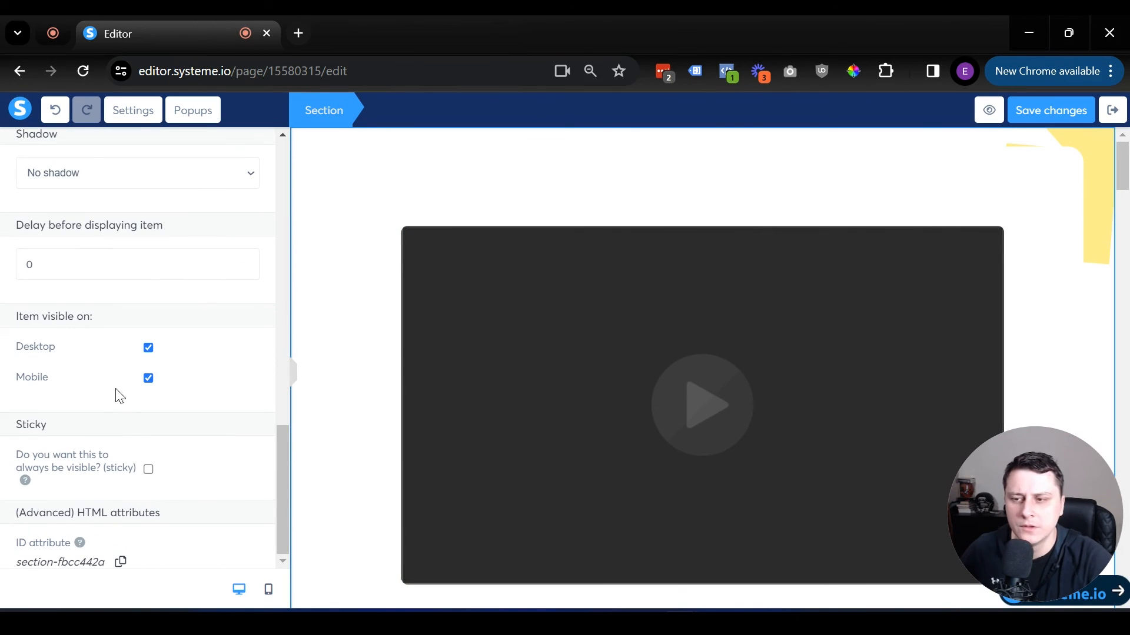
{"action": "left_click", "coordinate": [148, 378]}
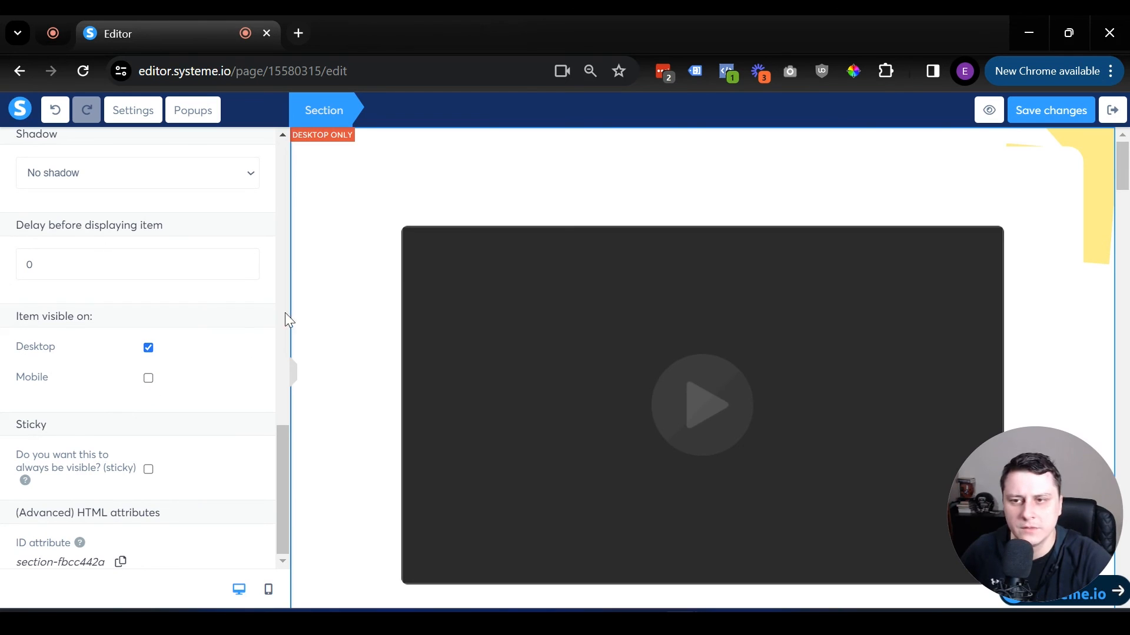
{"action": "left_click", "coordinate": [328, 287]}
Make the duplicated section visible on mobile only by turning off its desktop visibility.
{"action": "scroll", "coordinate": [414, 440], "scroll_direction": "down", "scroll_amount": 14}
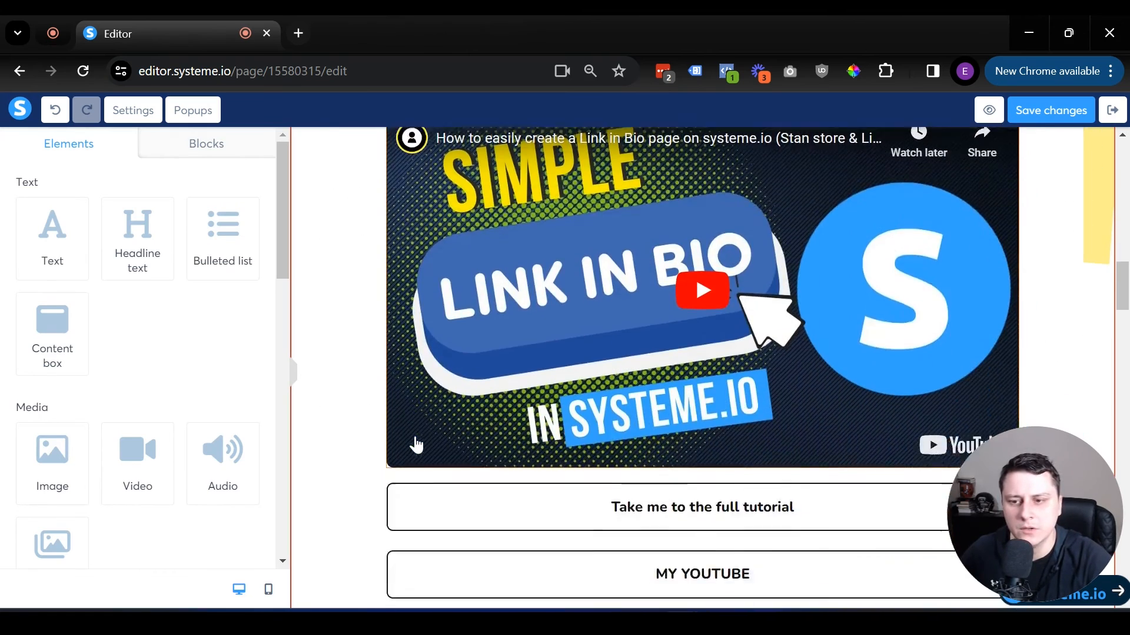
{"action": "scroll", "coordinate": [416, 446], "scroll_direction": "down", "scroll_amount": 15}
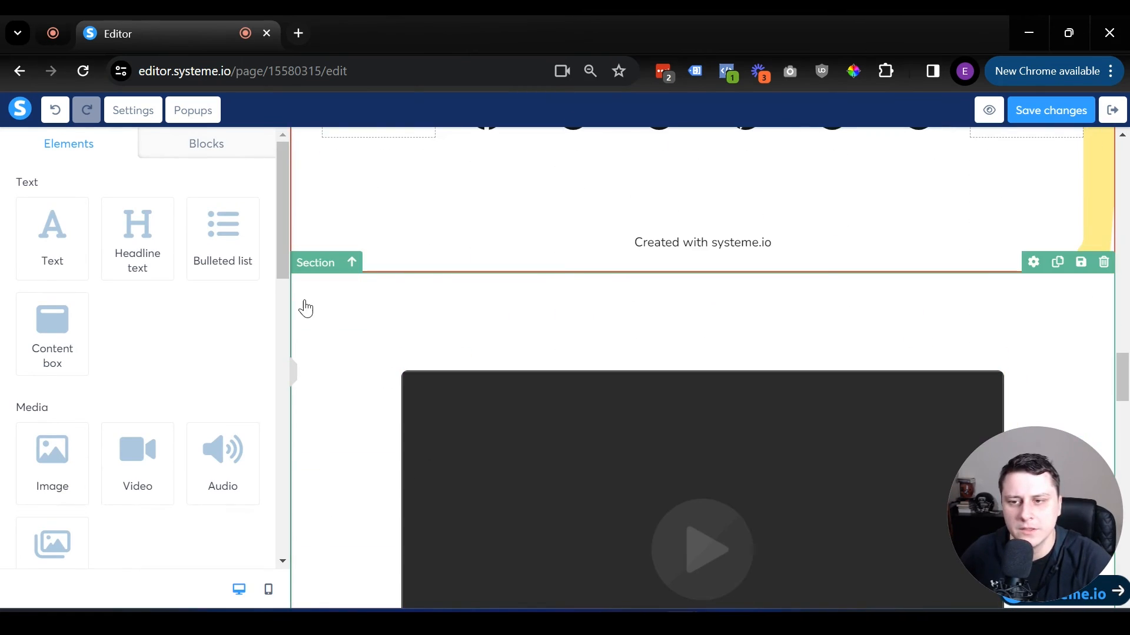
{"action": "left_click", "coordinate": [316, 306]}
{"action": "scroll", "coordinate": [182, 397], "scroll_direction": "down", "scroll_amount": 10}
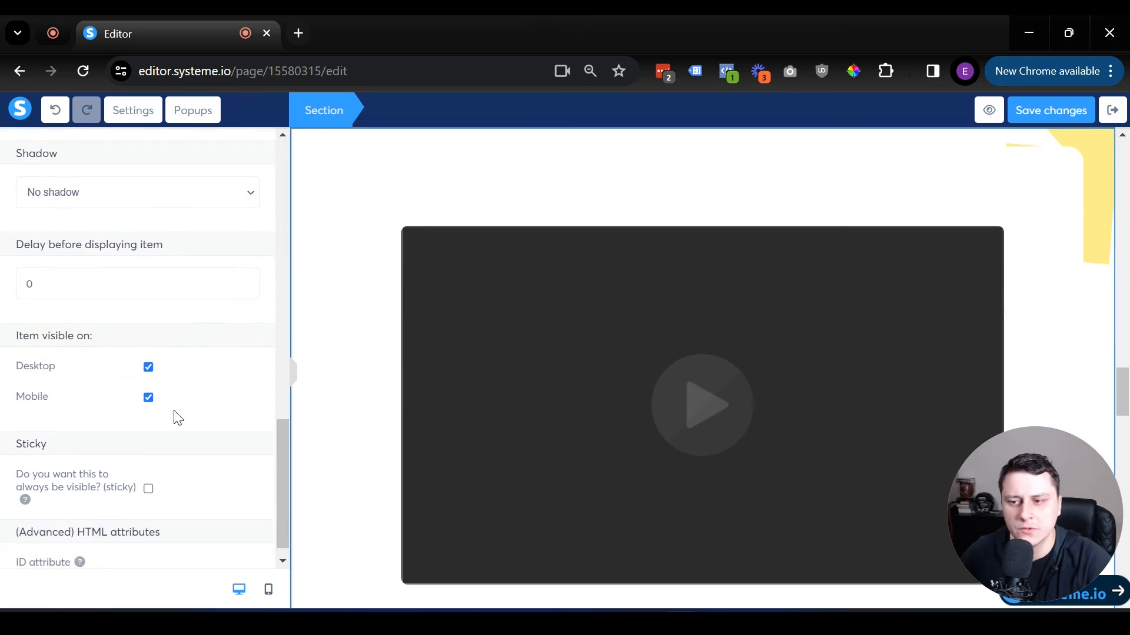
{"action": "left_click", "coordinate": [148, 348]}
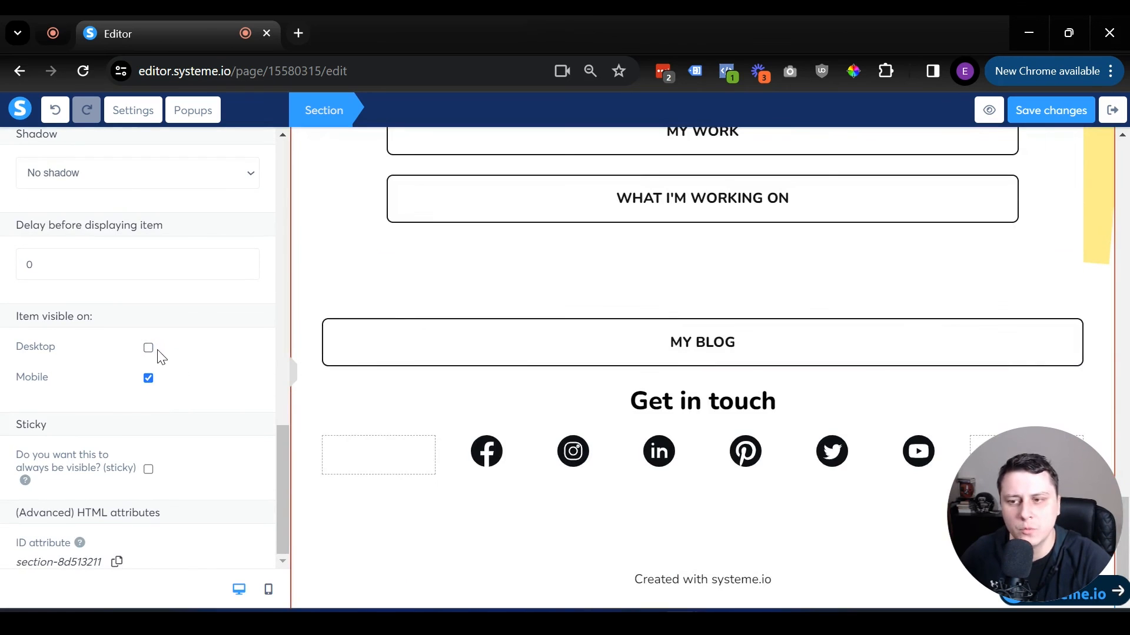
Switch to the mobile view and move the product image above the free video training headline in the mobile-only section.
{"action": "left_click", "coordinate": [399, 464]}
{"action": "scroll", "coordinate": [487, 538], "scroll_direction": "up", "scroll_amount": 10}
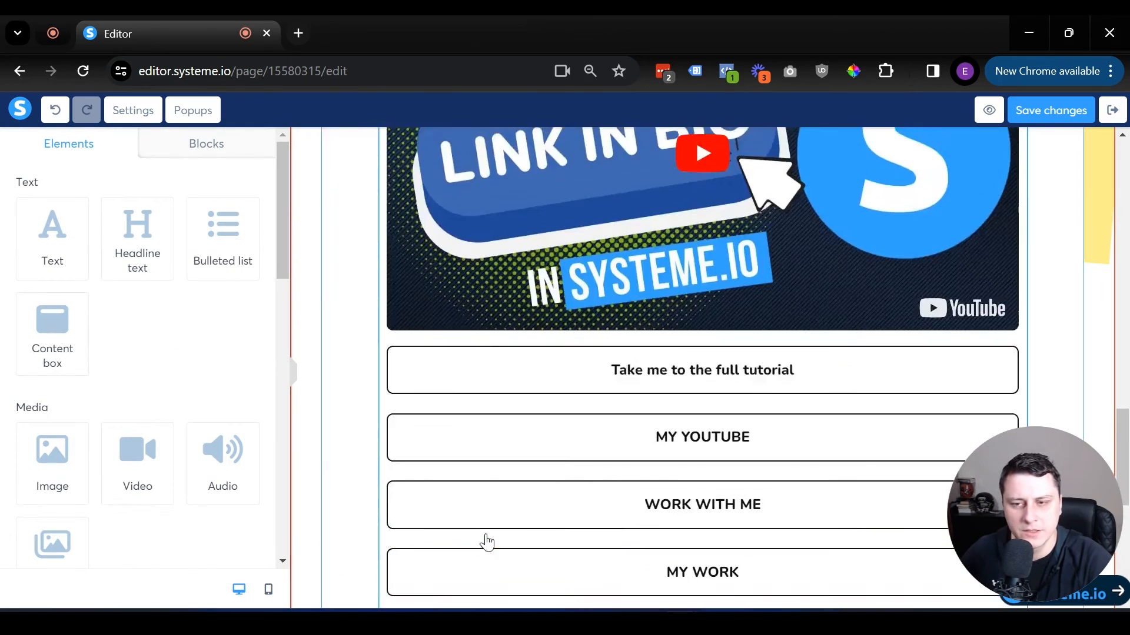
{"action": "scroll", "coordinate": [487, 541], "scroll_direction": "up", "scroll_amount": 5}
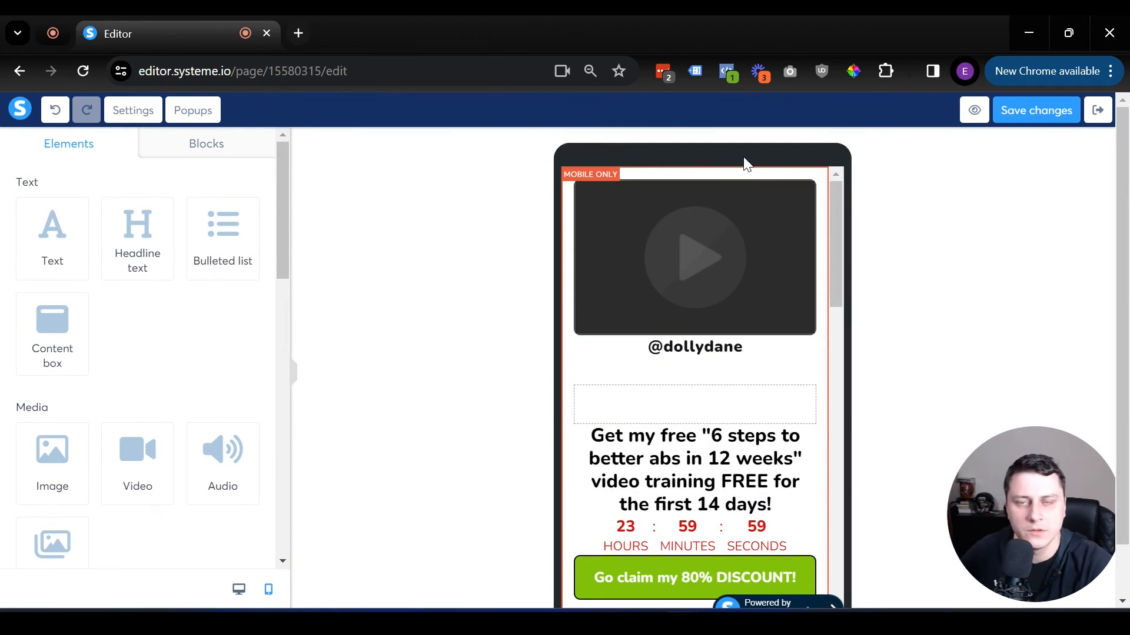
{"action": "scroll", "coordinate": [789, 282], "scroll_direction": "down", "scroll_amount": 15}
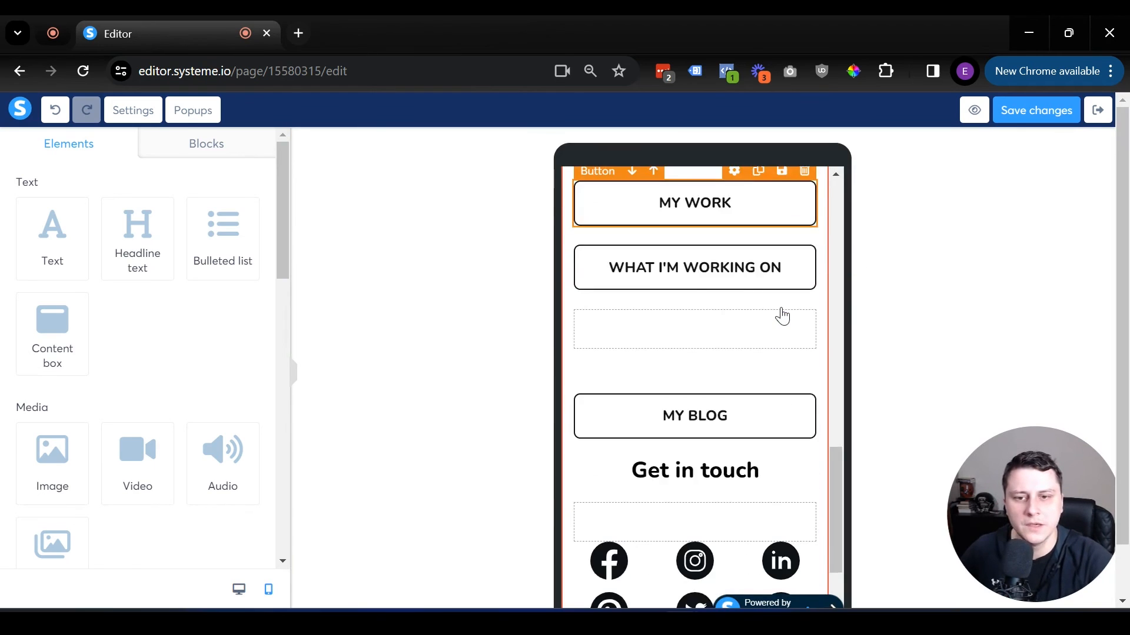
{"action": "scroll", "coordinate": [765, 330], "scroll_direction": "down", "scroll_amount": 3}
{"action": "scroll", "coordinate": [730, 424], "scroll_direction": "up", "scroll_amount": 10}
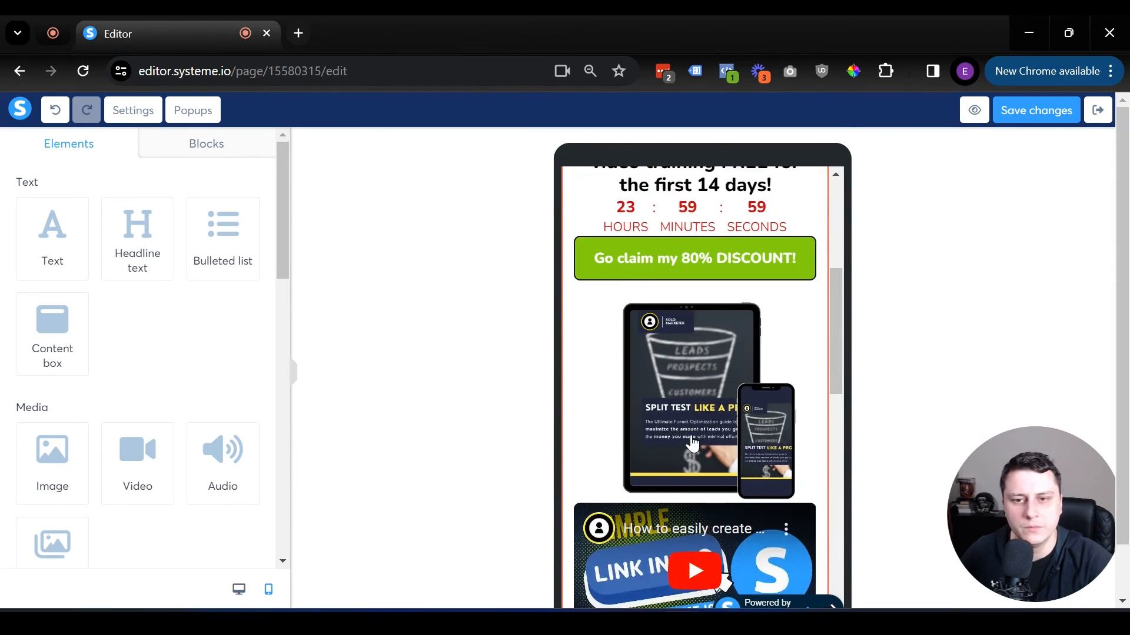
{"action": "scroll", "coordinate": [692, 445], "scroll_direction": "up", "scroll_amount": 2}
{"action": "left_click_drag", "start_coordinate": [697, 480], "coordinate": [707, 227]}
{"action": "scroll", "coordinate": [719, 412], "scroll_direction": "up", "scroll_amount": 2}
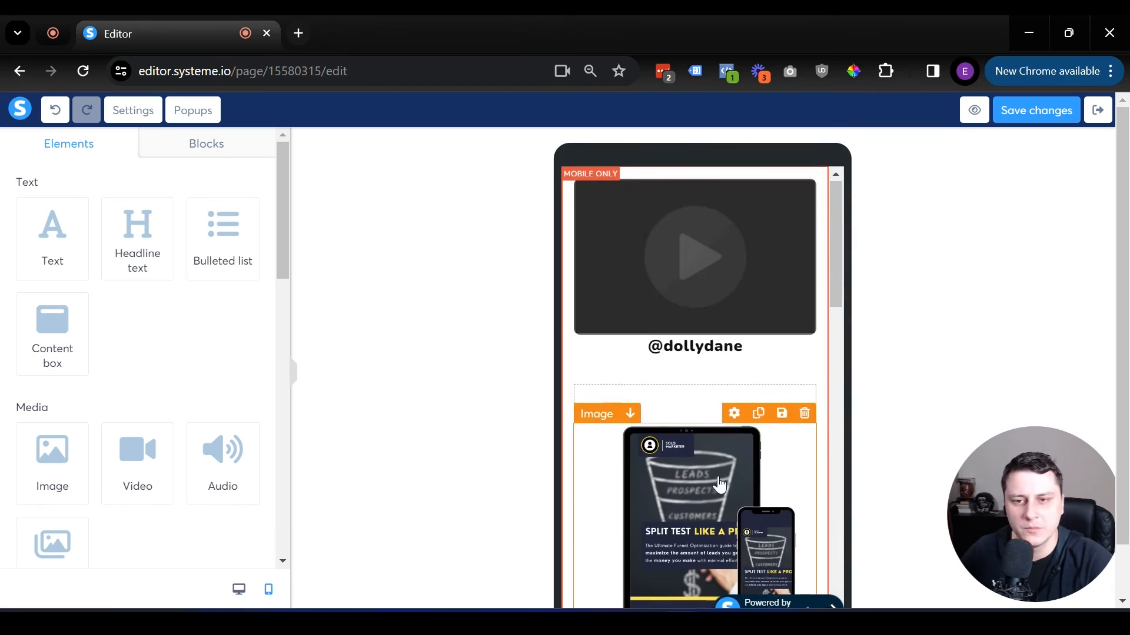
{"action": "left_click", "coordinate": [703, 268]}
{"action": "left_click", "coordinate": [945, 404]}
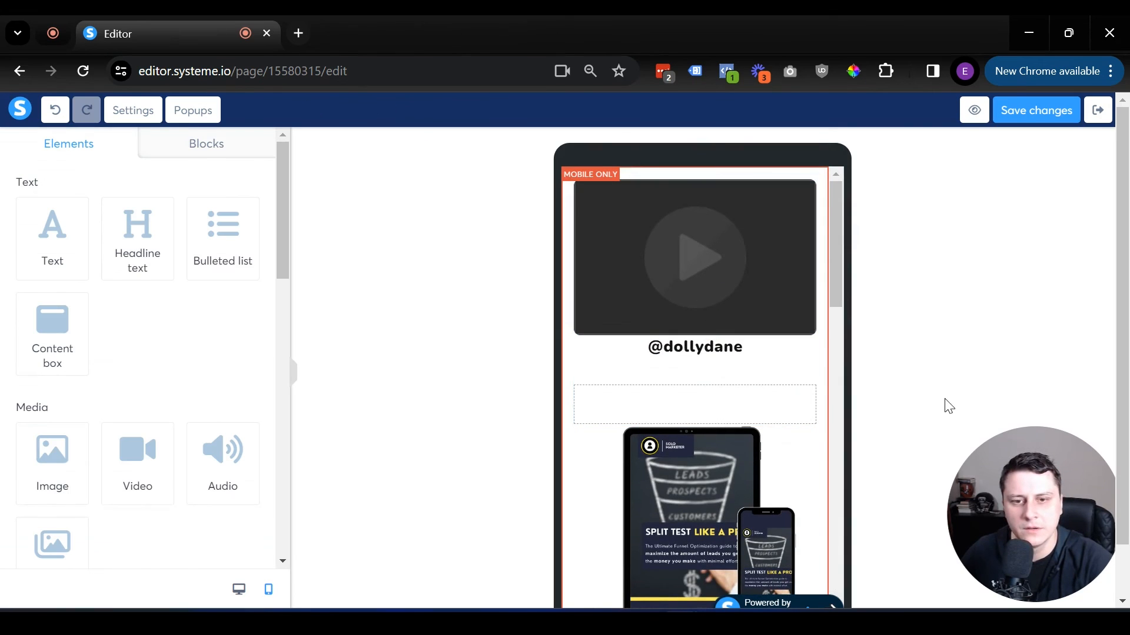
Move the placeholder video from the start of the mobile-only section down to just above the YouTube video.
{"action": "left_click_drag", "start_coordinate": [651, 272], "coordinate": [650, 508]}
{"action": "scroll", "coordinate": [694, 382], "scroll_direction": "down", "scroll_amount": 4}
{"action": "scroll", "coordinate": [714, 235], "scroll_direction": "up", "scroll_amount": 2}
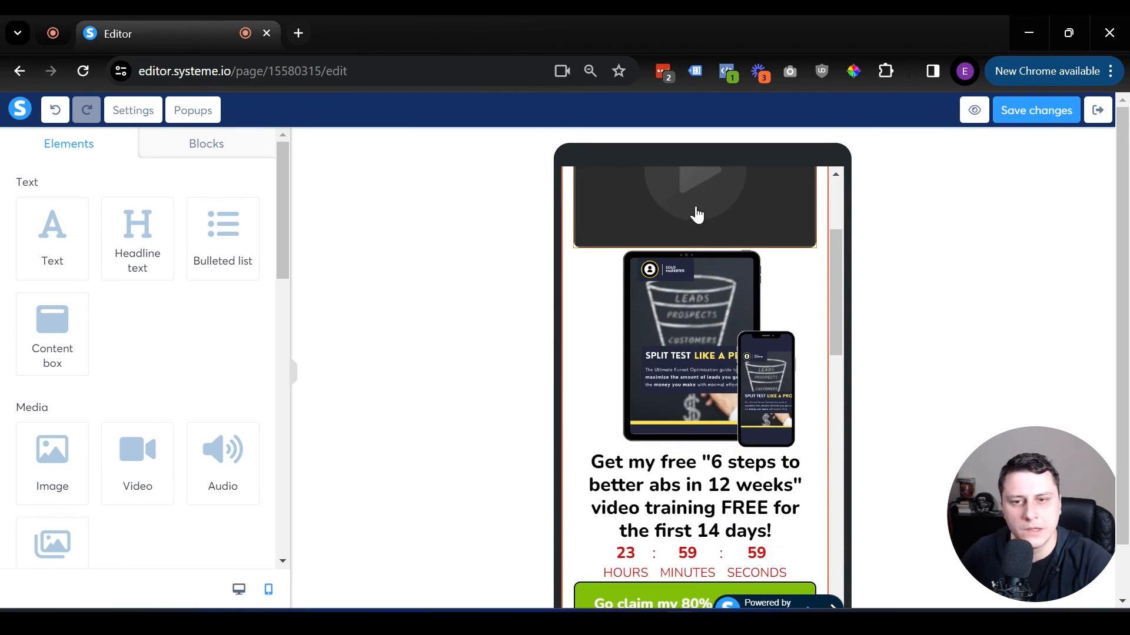
{"action": "scroll", "coordinate": [718, 517], "scroll_direction": "down", "scroll_amount": 8}
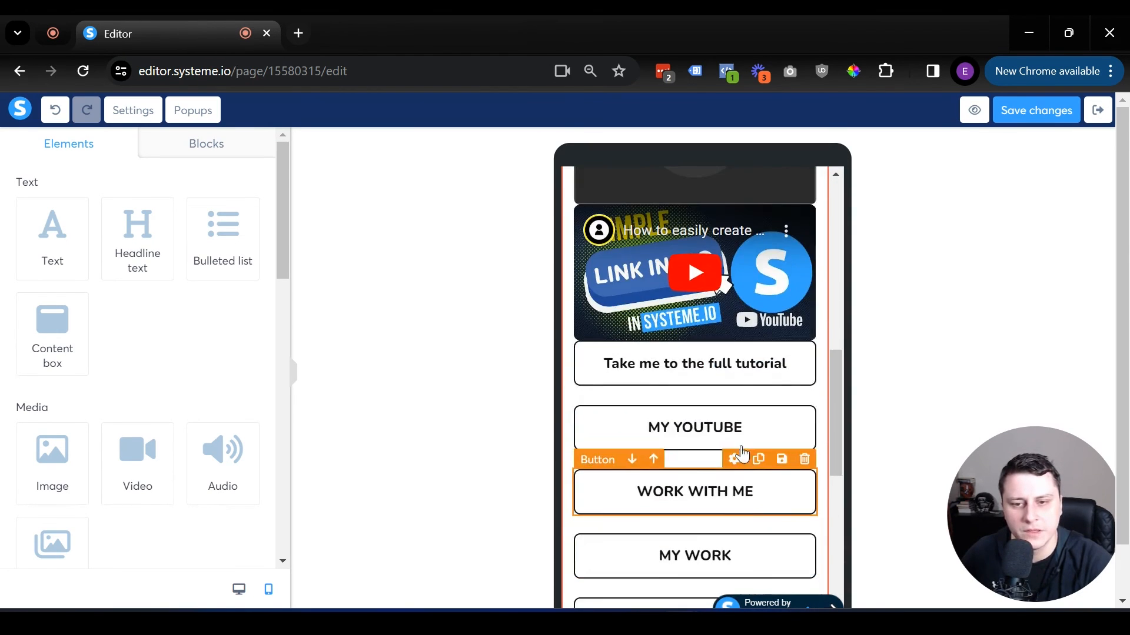
{"action": "scroll", "coordinate": [764, 453], "scroll_direction": "up", "scroll_amount": 8}
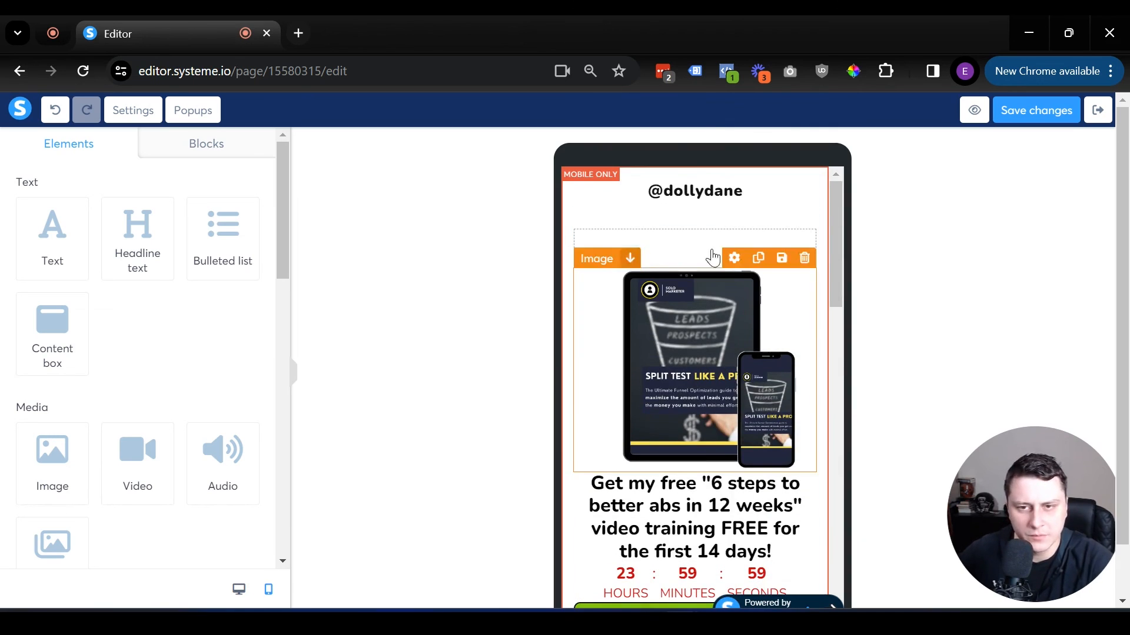
Review the rearranged mobile layout and compare it with the desktop-only section in the desktop view.
{"action": "scroll", "coordinate": [782, 412], "scroll_direction": "down", "scroll_amount": 10}
{"action": "scroll", "coordinate": [781, 426], "scroll_direction": "up", "scroll_amount": 10}
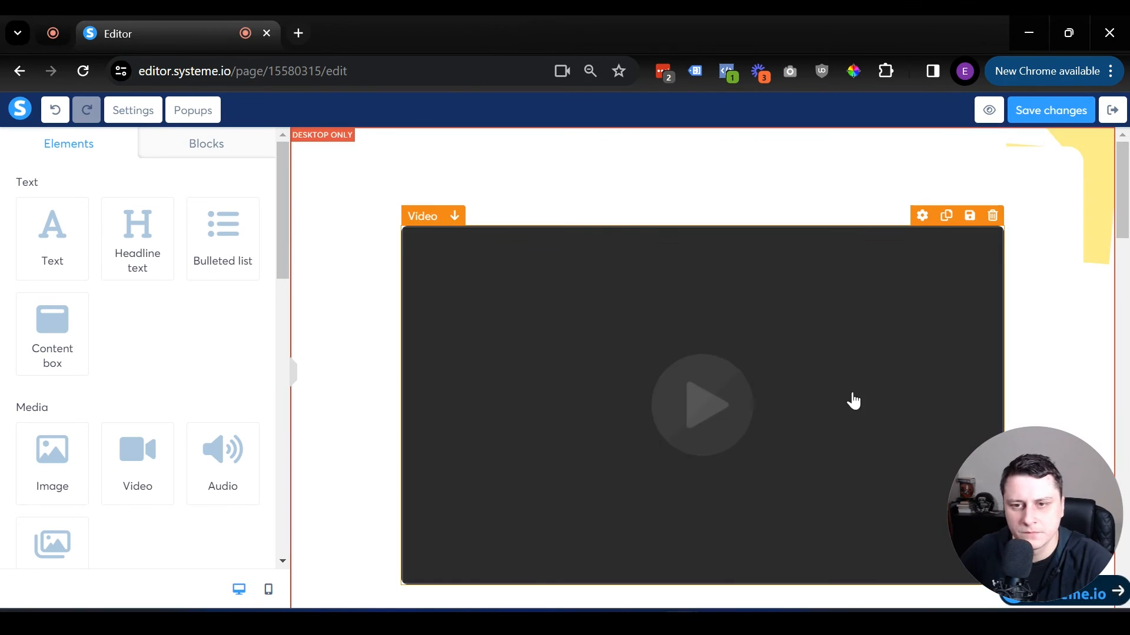
{"action": "scroll", "coordinate": [718, 341], "scroll_direction": "down", "scroll_amount": 18}
{"action": "scroll", "coordinate": [722, 341], "scroll_direction": "down", "scroll_amount": 5}
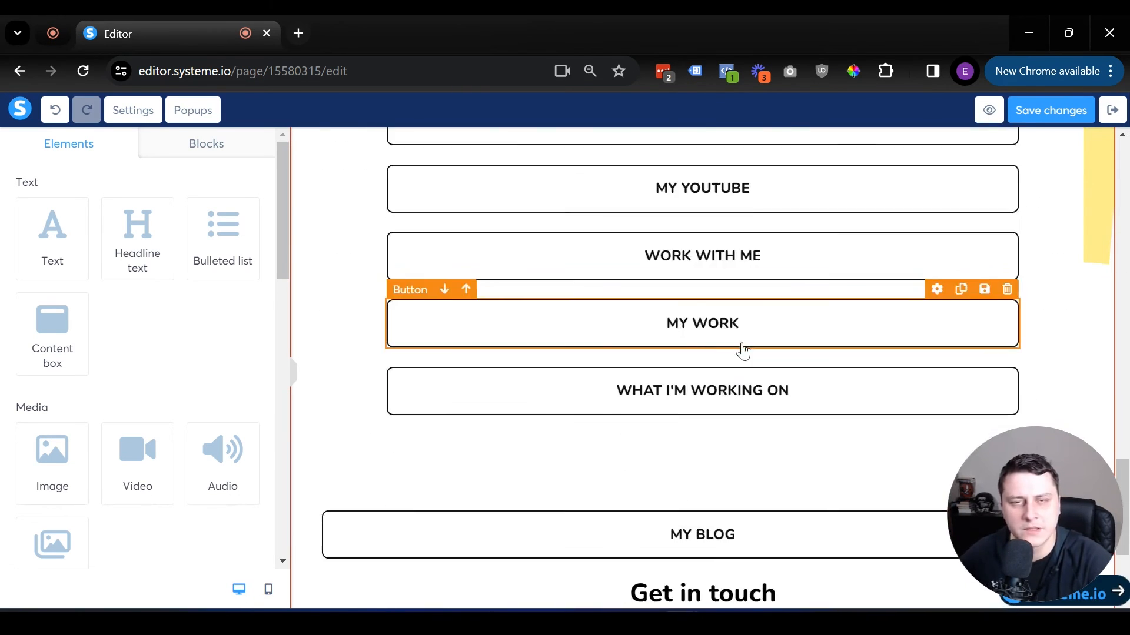
{"action": "scroll", "coordinate": [744, 350], "scroll_direction": "up", "scroll_amount": 20}
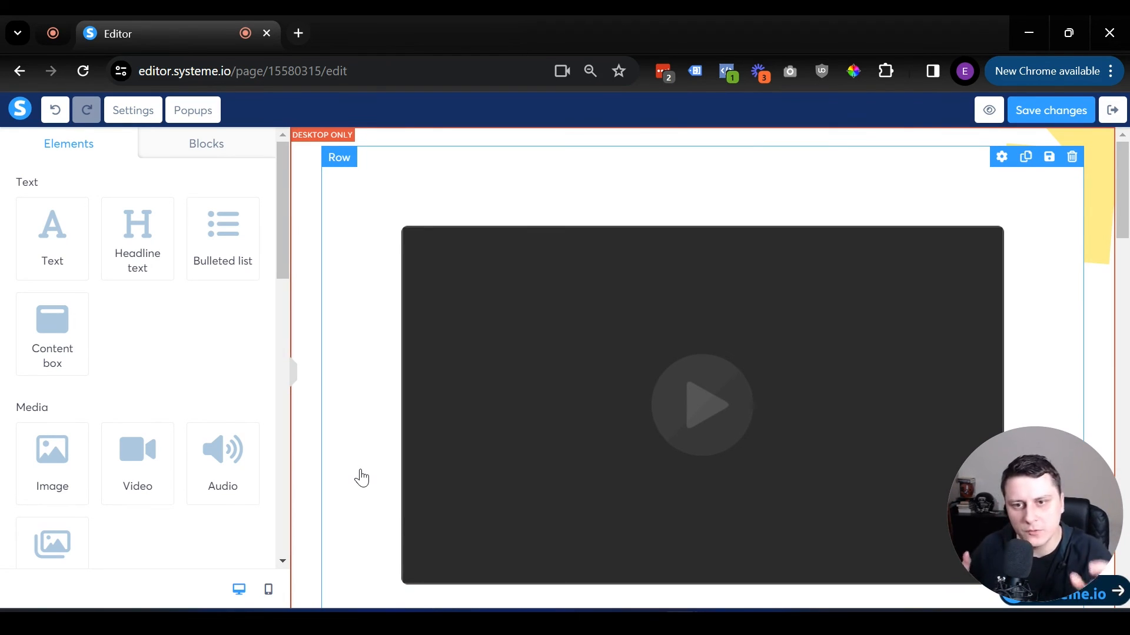
{"action": "scroll", "coordinate": [563, 330], "scroll_direction": "down", "scroll_amount": 4}
{"action": "scroll", "coordinate": [588, 217], "scroll_direction": "up", "scroll_amount": 3}
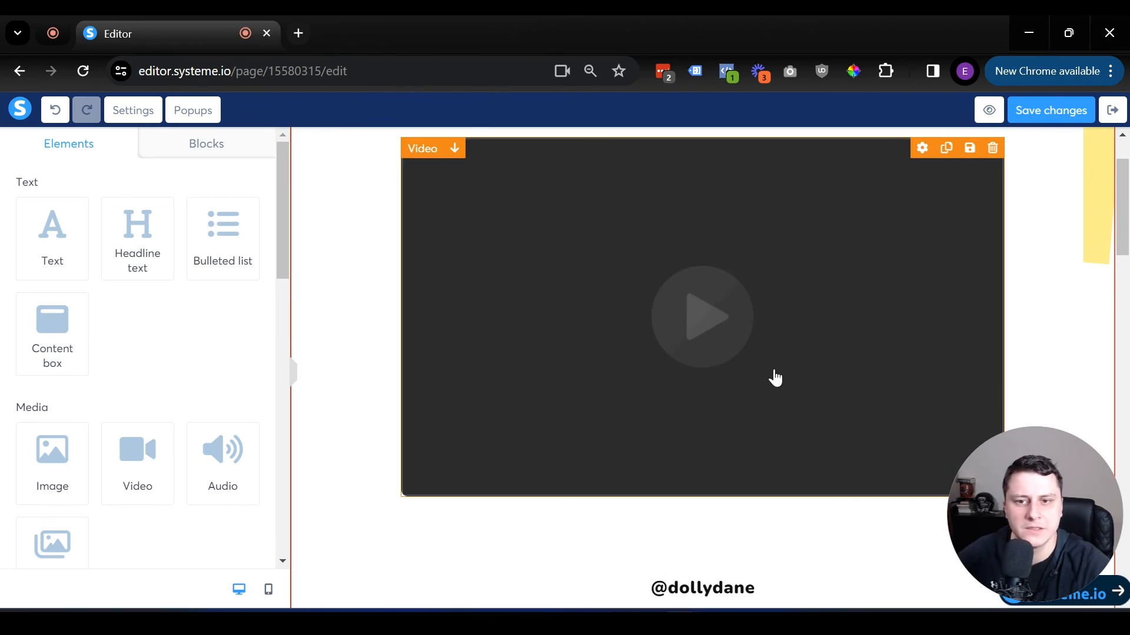
Inspect the border and margin settings of the placeholder video in the desktop-only section.
{"action": "left_click", "coordinate": [599, 332]}
{"action": "scroll", "coordinate": [93, 474], "scroll_direction": "down", "scroll_amount": 5}
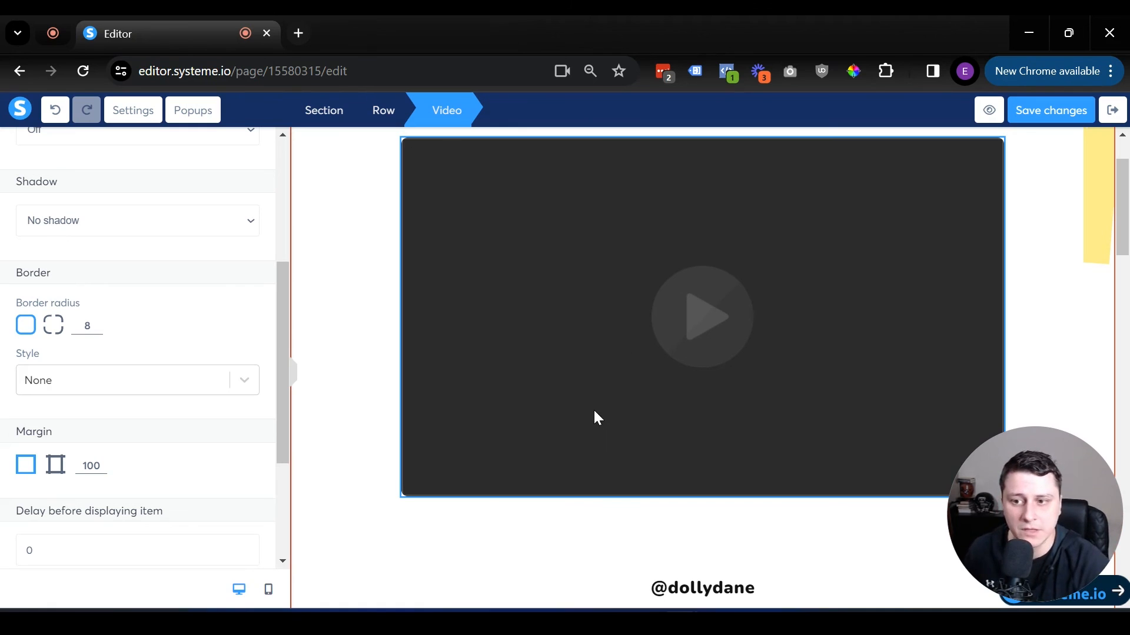
{"action": "left_click", "coordinate": [637, 529]}
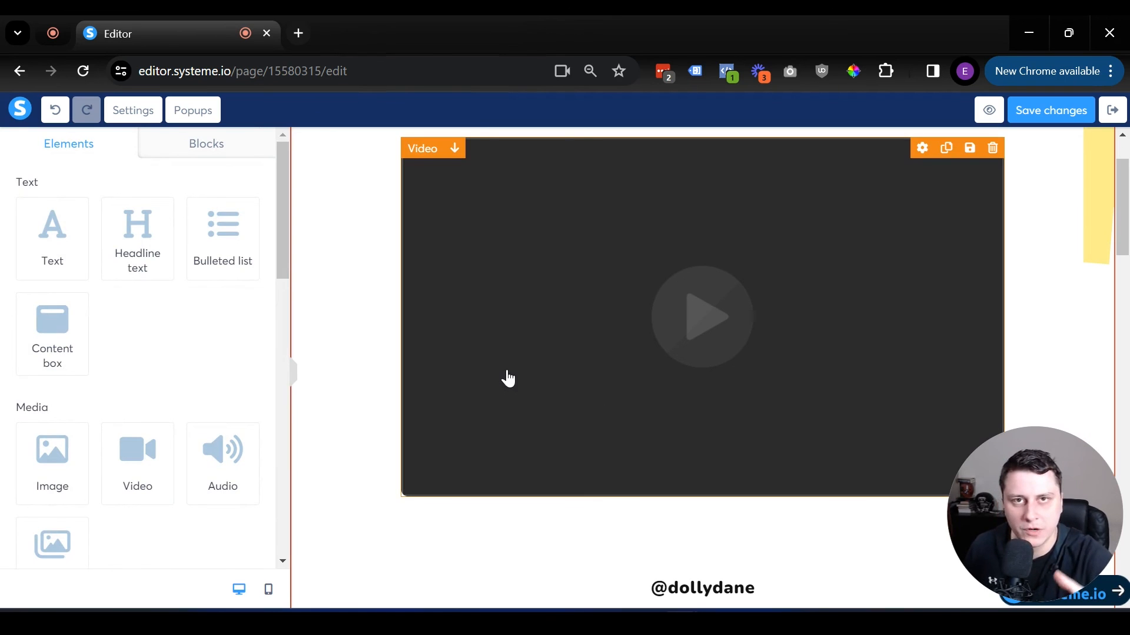
{"action": "scroll", "coordinate": [508, 378], "scroll_direction": "up", "scroll_amount": 2}
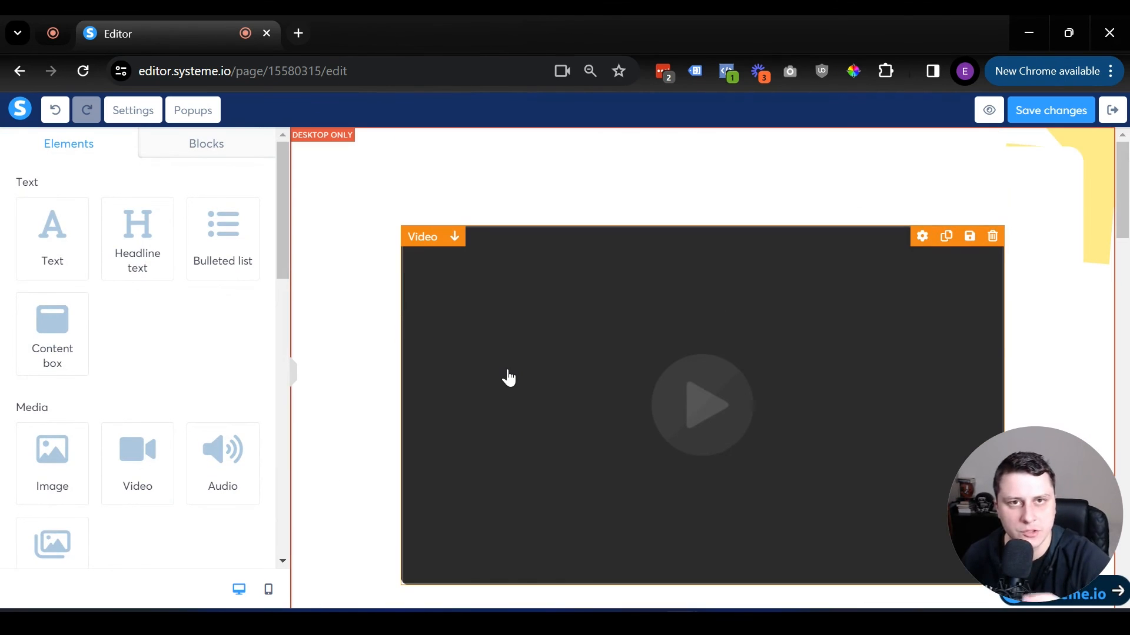